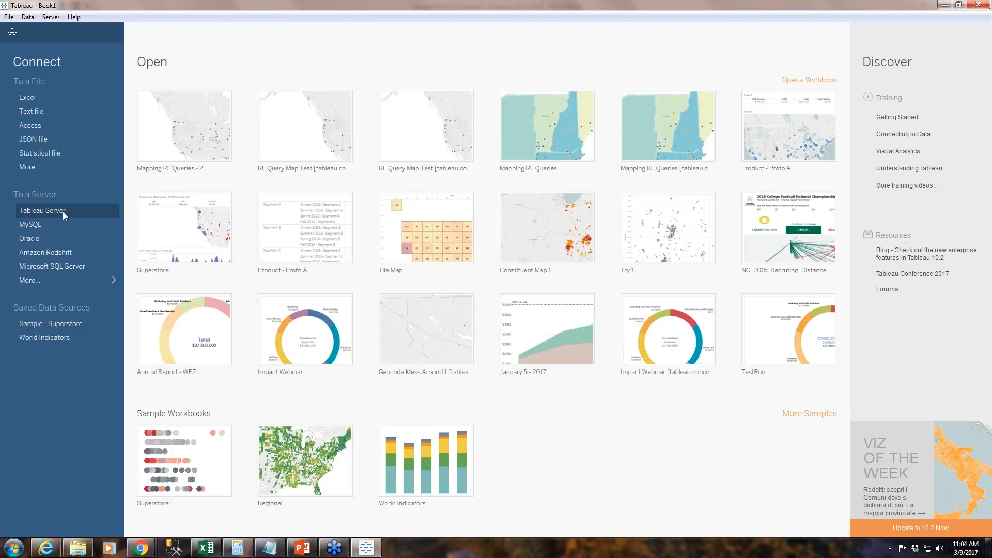
Connect to Tableau Server and load the published data source Query_Gift+Constit+B9-Records (TwbCache).
{"action": "left_click", "coordinate": [63, 212]}
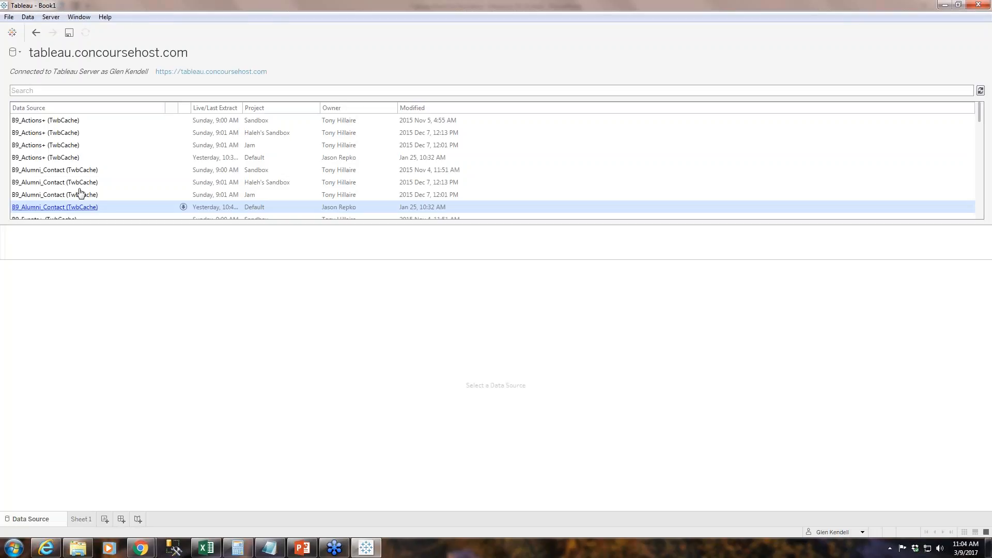
{"action": "left_click", "coordinate": [130, 112]}
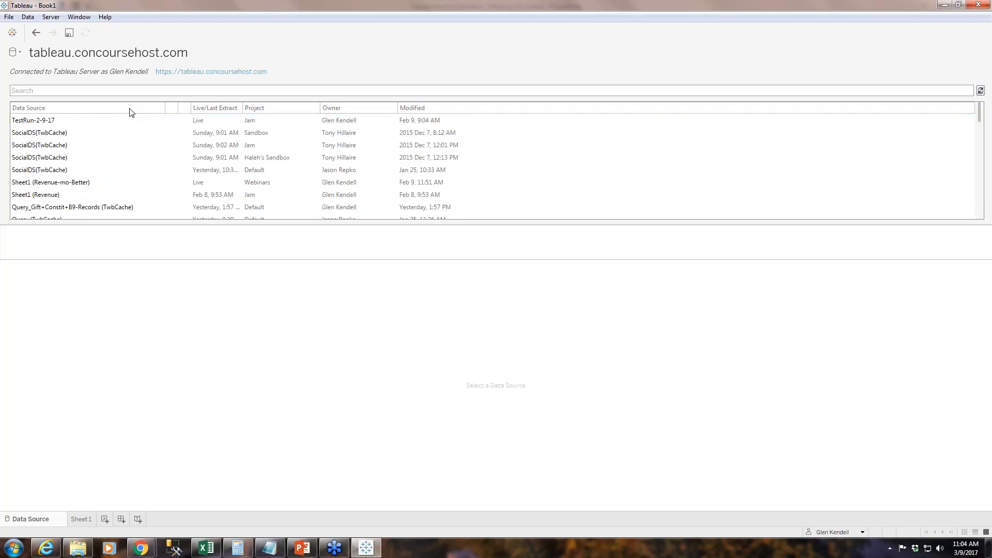
{"action": "scroll", "coordinate": [100, 121], "scroll_direction": "down", "scroll_amount": 1}
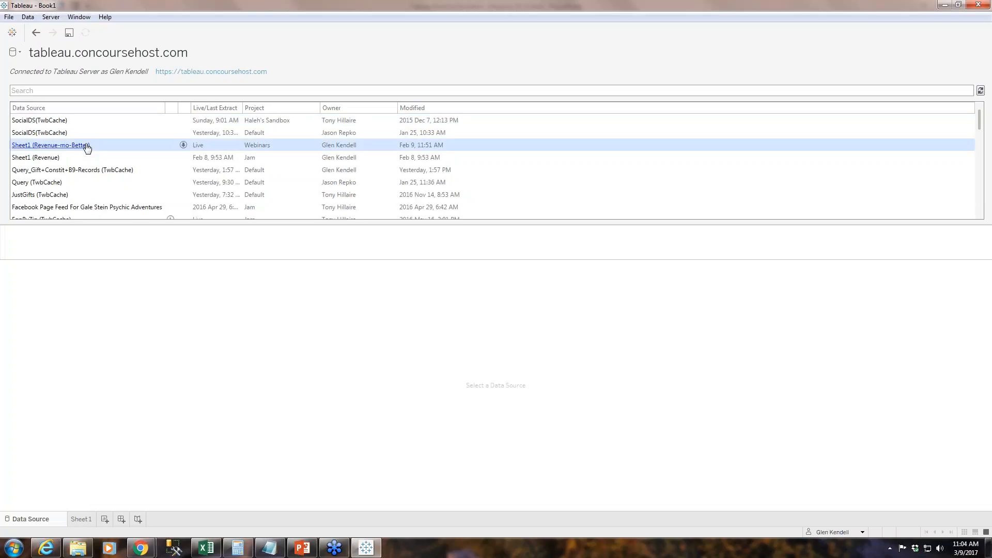
{"action": "left_click", "coordinate": [101, 175]}
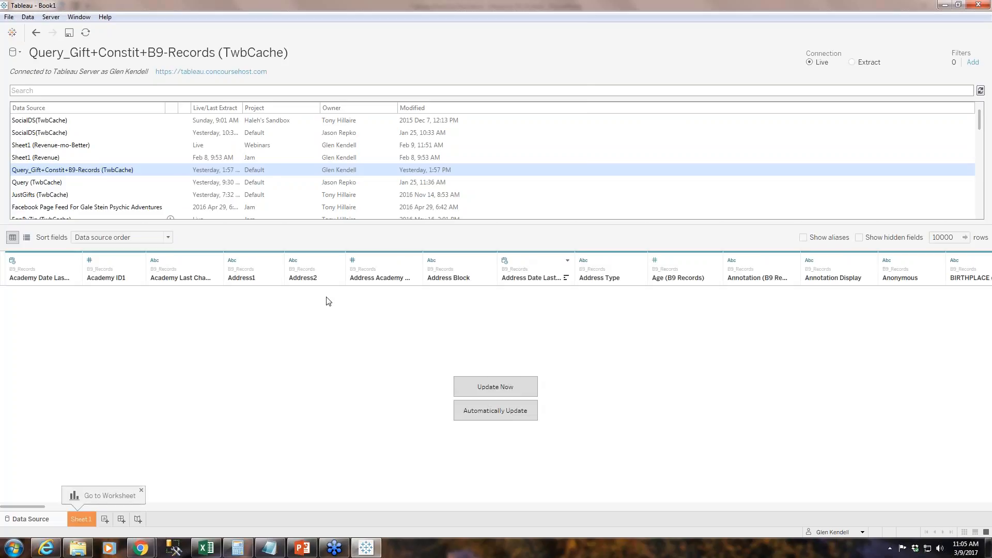
List the data source's fields as metadata, and open Sheet 1 with a wider data pane.
{"action": "left_click", "coordinate": [29, 238]}
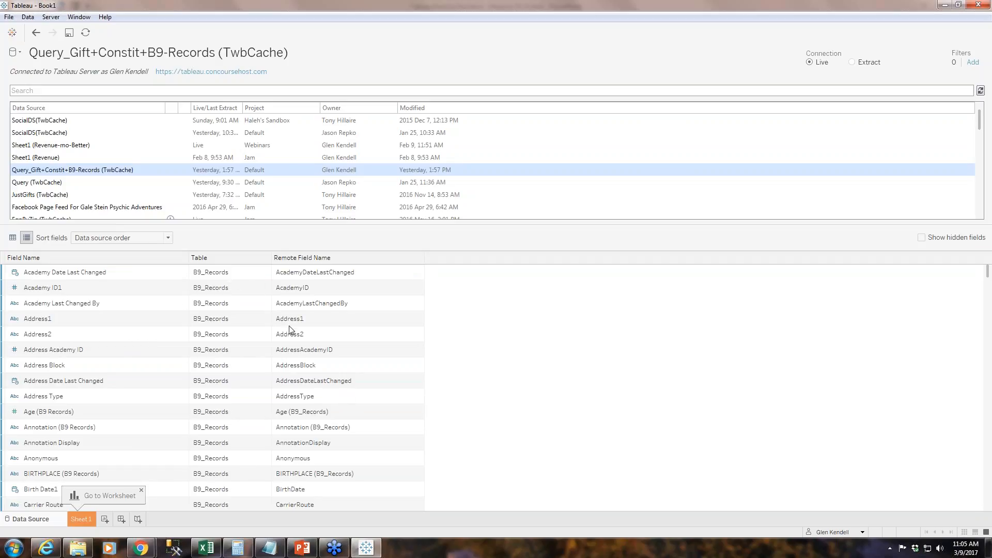
{"action": "left_click", "coordinate": [88, 520]}
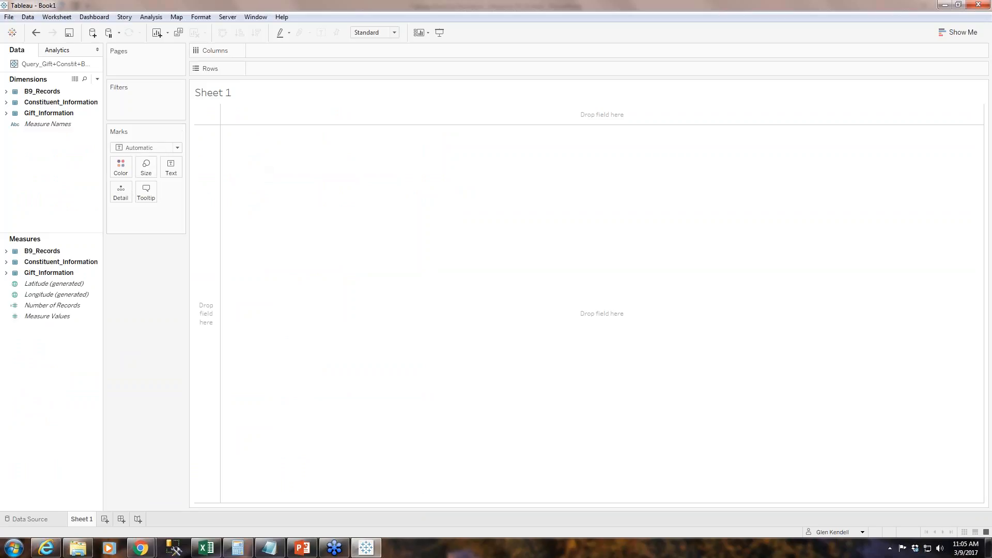
{"action": "left_click_drag", "start_coordinate": [103, 210], "coordinate": [135, 203]}
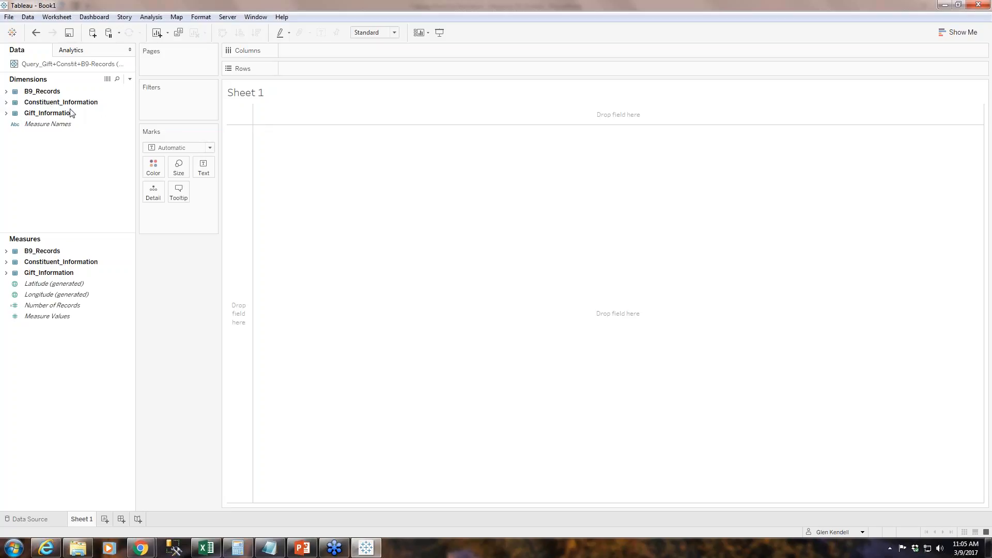
Examine the dimension fields in the Constituent_Information and Gift_Information tables.
{"action": "left_click", "coordinate": [6, 102]}
{"action": "scroll", "coordinate": [64, 144], "scroll_direction": "down", "scroll_amount": 6}
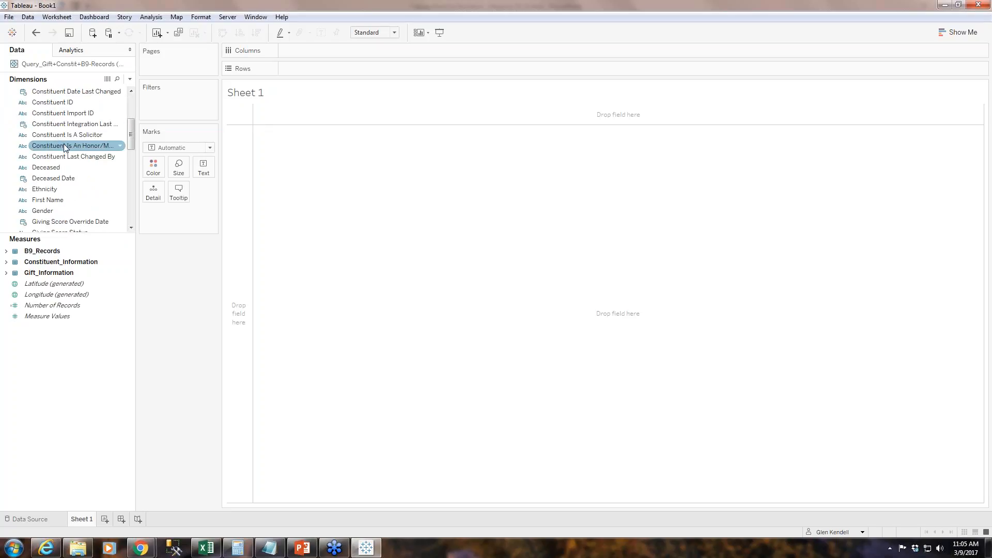
{"action": "scroll", "coordinate": [62, 157], "scroll_direction": "down", "scroll_amount": 10}
{"action": "scroll", "coordinate": [64, 179], "scroll_direction": "up", "scroll_amount": 15}
{"action": "scroll", "coordinate": [63, 179], "scroll_direction": "up", "scroll_amount": 3}
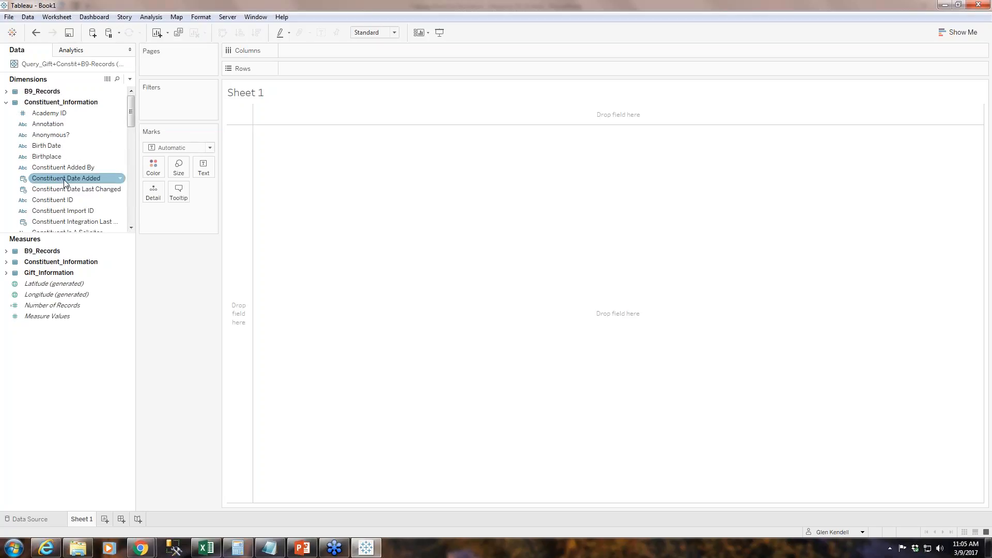
{"action": "left_click", "coordinate": [5, 102]}
{"action": "left_click", "coordinate": [6, 114]}
{"action": "scroll", "coordinate": [52, 145], "scroll_direction": "down", "scroll_amount": 3}
{"action": "scroll", "coordinate": [52, 144], "scroll_direction": "down", "scroll_amount": 15}
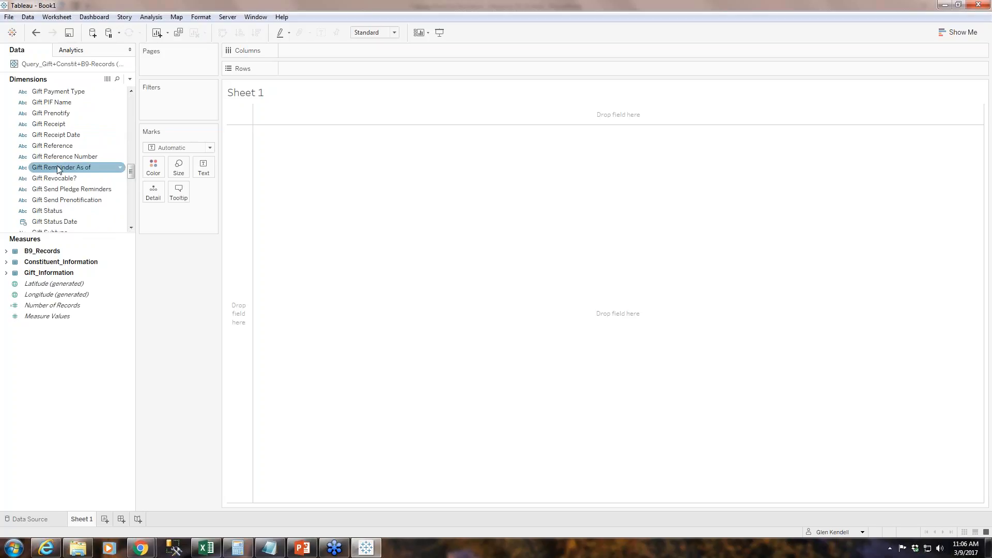
{"action": "scroll", "coordinate": [59, 170], "scroll_direction": "up", "scroll_amount": 15}
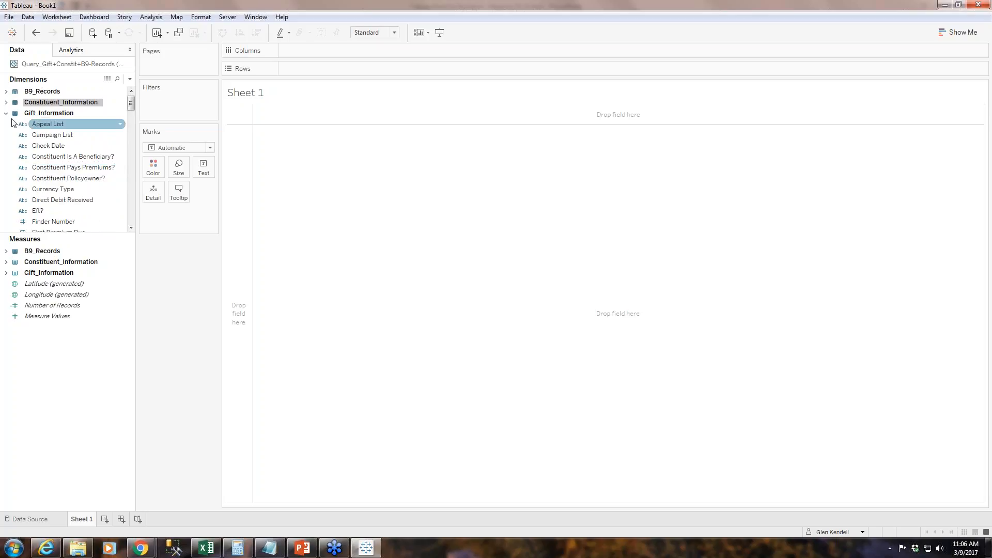
Examine the measure fields in the Constituent_Information and Gift_Information tables, leaving all table folders collapsed.
{"action": "left_click", "coordinate": [6, 262]}
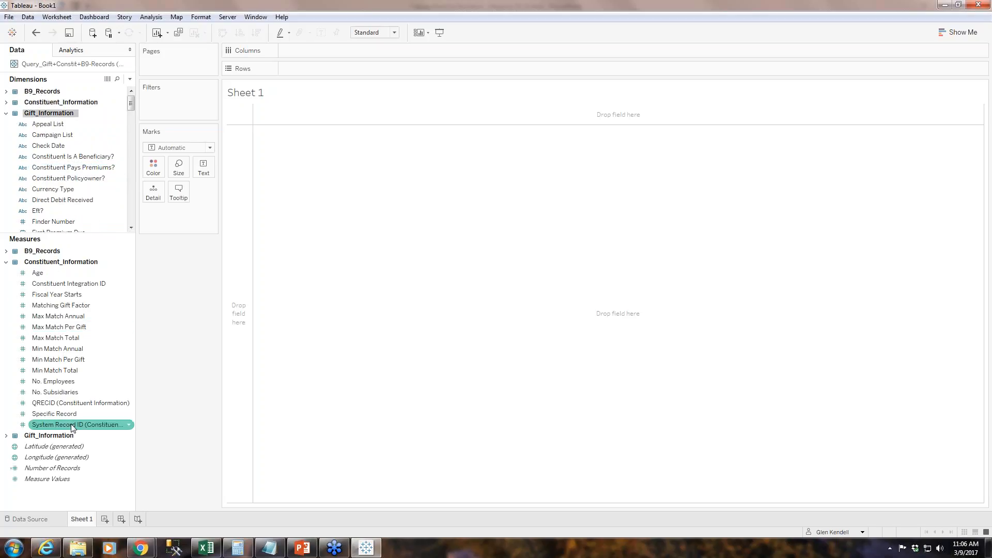
{"action": "left_click", "coordinate": [6, 262]}
{"action": "left_click", "coordinate": [6, 274]}
{"action": "scroll", "coordinate": [56, 381], "scroll_direction": "down", "scroll_amount": 4}
{"action": "scroll", "coordinate": [56, 381], "scroll_direction": "down", "scroll_amount": 4}
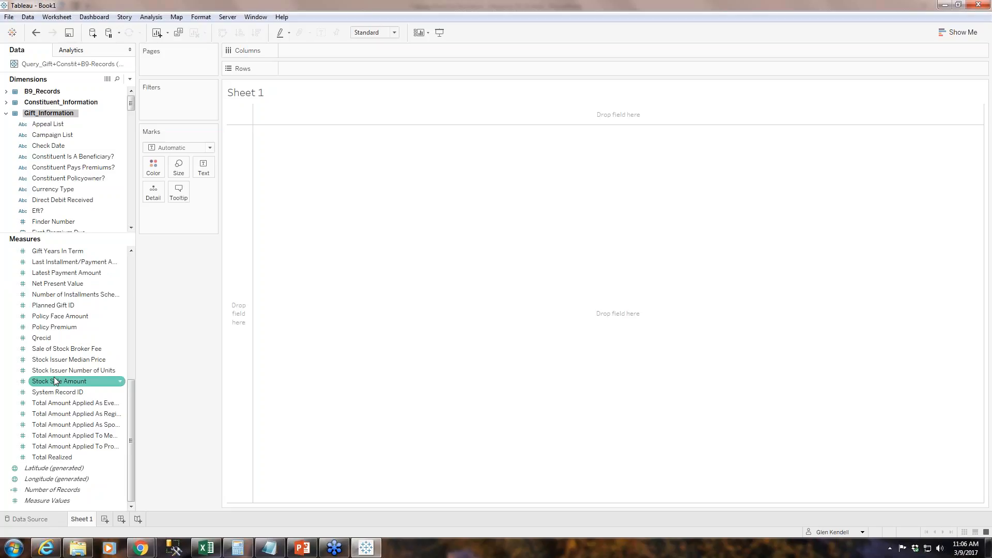
{"action": "scroll", "coordinate": [54, 380], "scroll_direction": "up", "scroll_amount": 8}
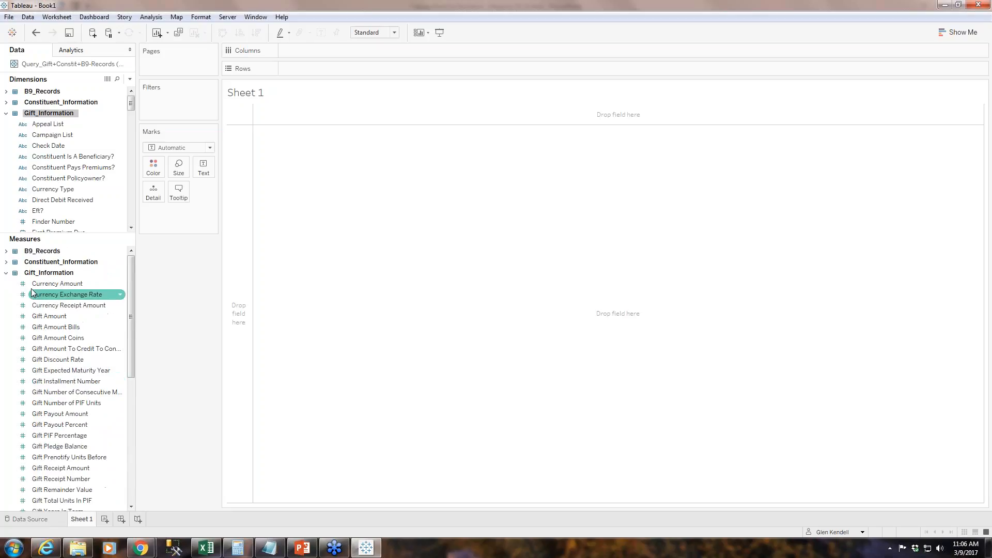
{"action": "left_click", "coordinate": [6, 273]}
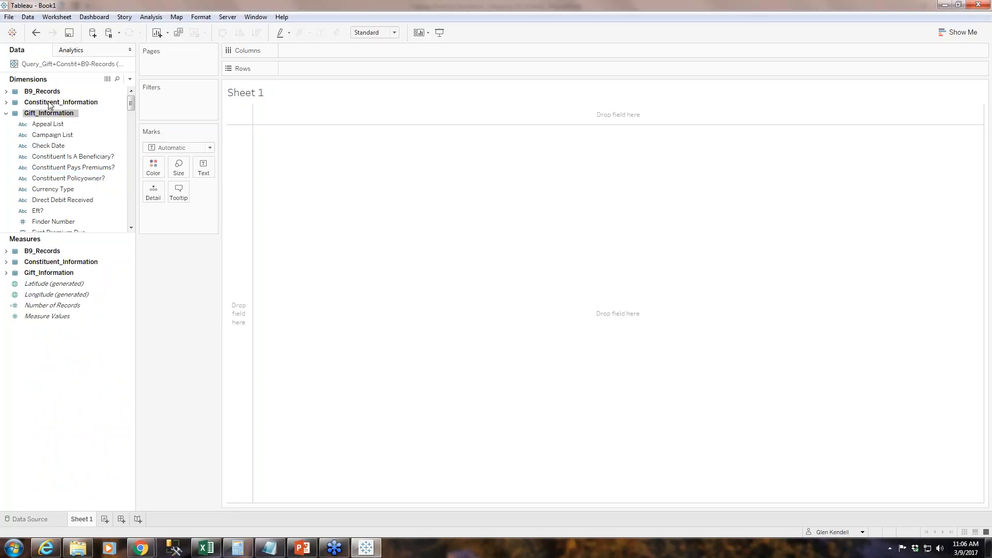
{"action": "left_click", "coordinate": [7, 114]}
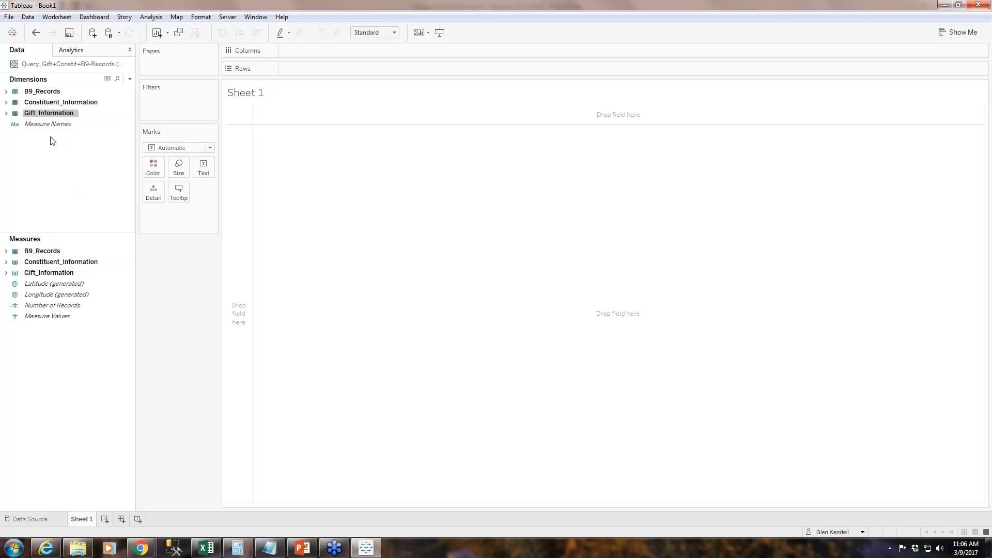
Inspect the descriptions of the generated fields Number of Records and Measure Names.
{"action": "left_click", "coordinate": [53, 308]}
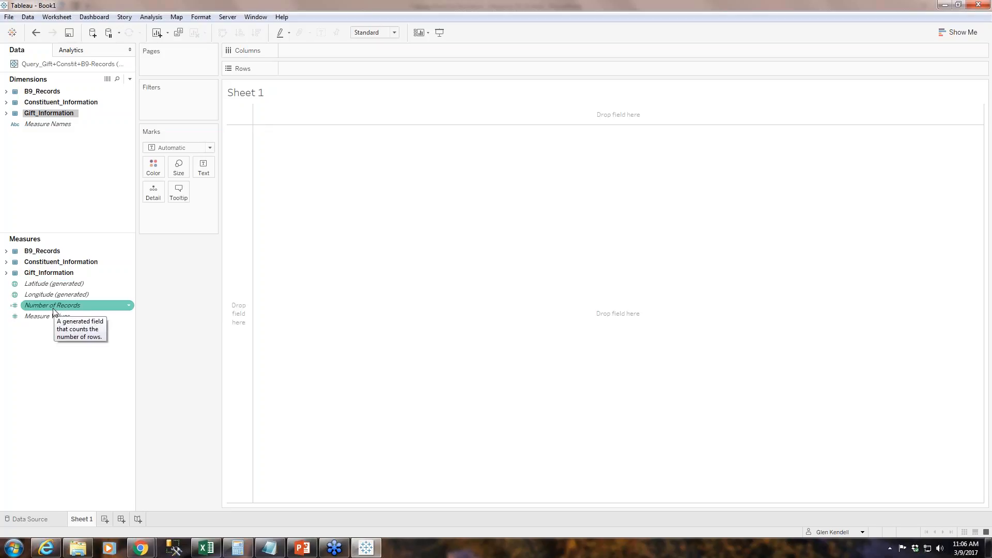
{"action": "left_click", "coordinate": [87, 124]}
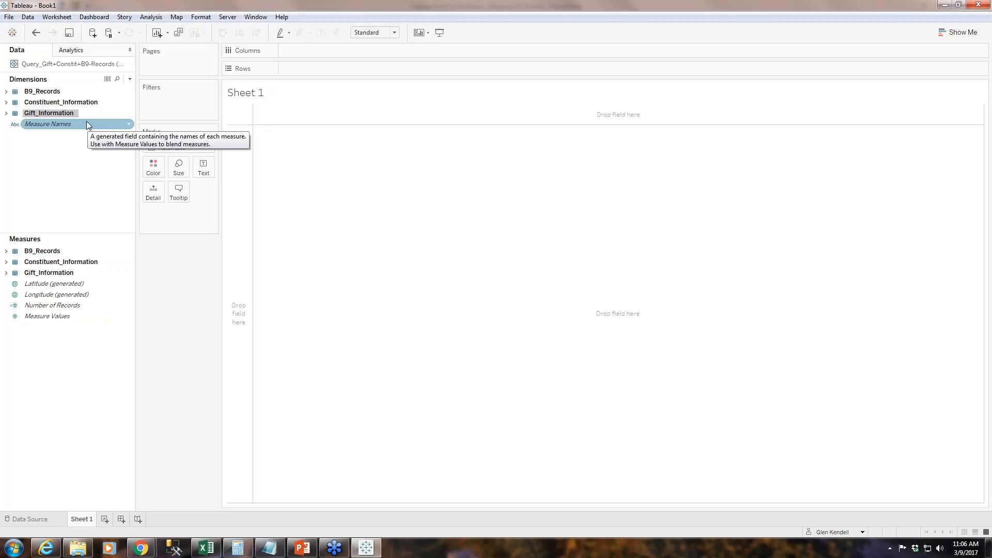
{"action": "left_click", "coordinate": [57, 307]}
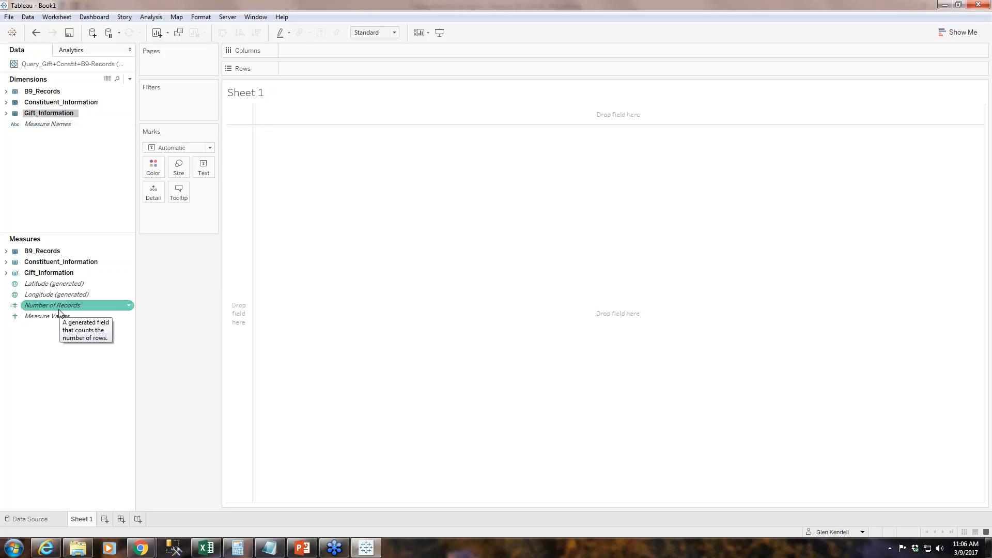
{"action": "left_click", "coordinate": [73, 182]}
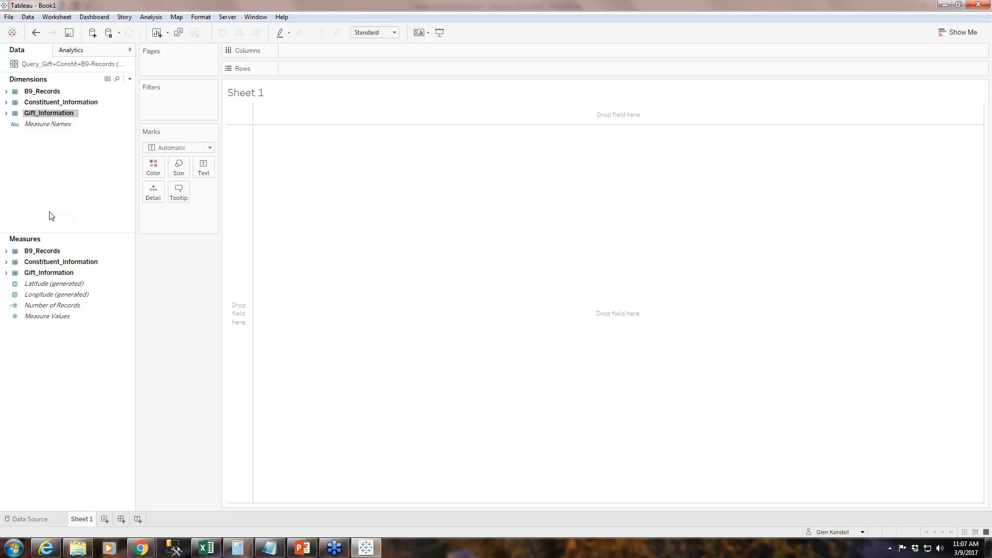
Build a blank world map with Longitude (generated) on columns and Latitude (generated) on rows.
{"action": "left_click", "coordinate": [74, 295]}
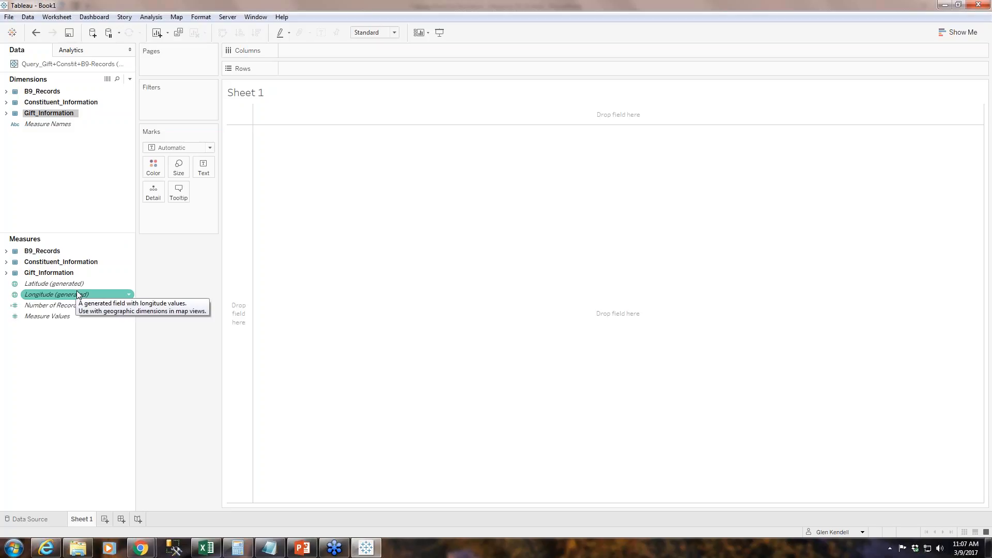
{"action": "left_click", "coordinate": [20, 285]}
{"action": "left_click", "coordinate": [49, 295]}
{"action": "left_click", "coordinate": [50, 285]}
{"action": "left_click", "coordinate": [43, 296]}
{"action": "double_click", "coordinate": [32, 295]}
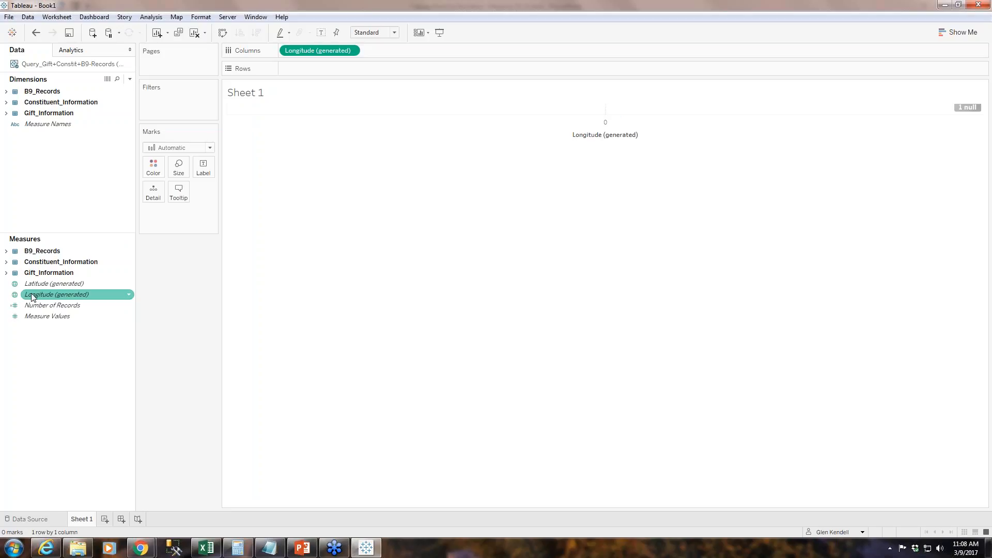
{"action": "double_click", "coordinate": [29, 285]}
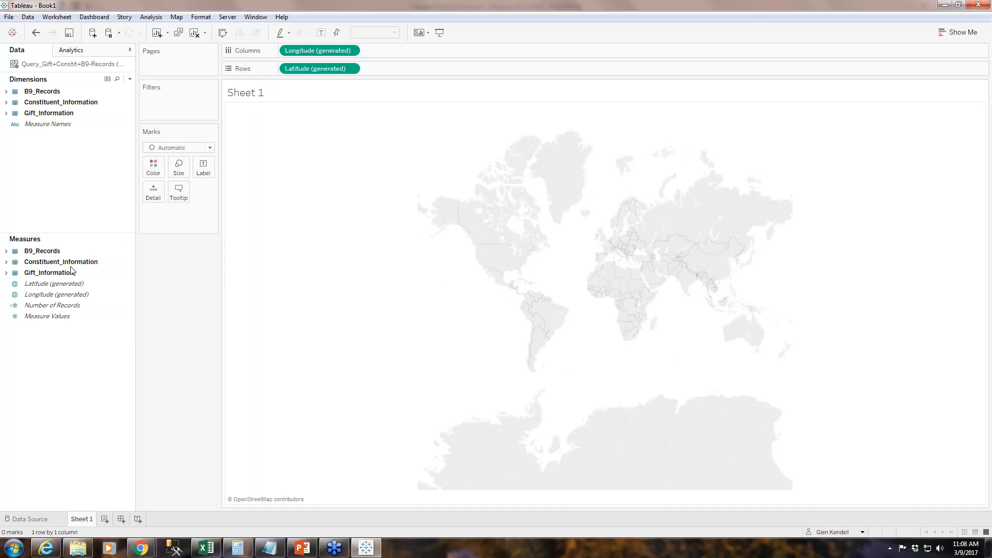
Search the data fields for "zip" and add the Zip dimension to the map's marks as detail.
{"action": "left_click", "coordinate": [60, 125]}
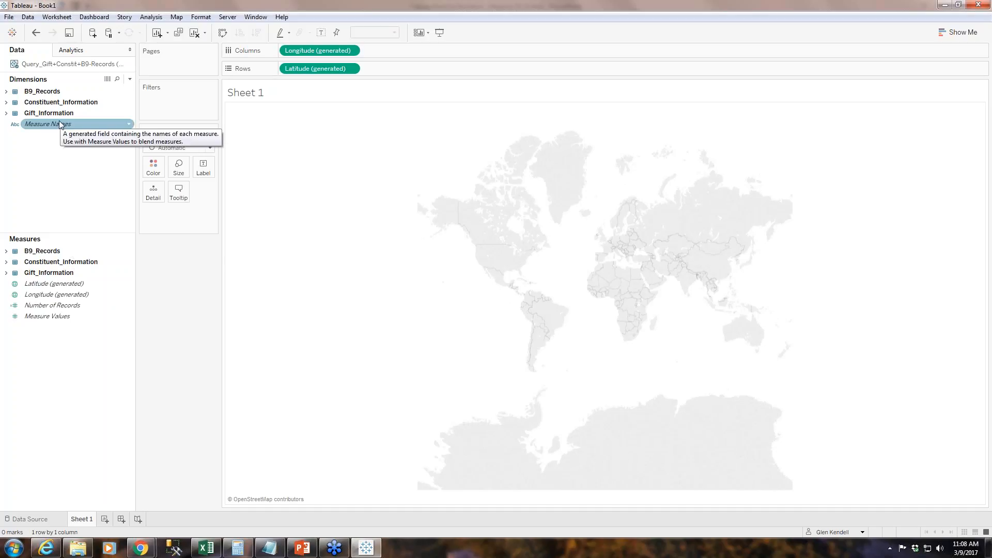
{"action": "left_click", "coordinate": [6, 103]}
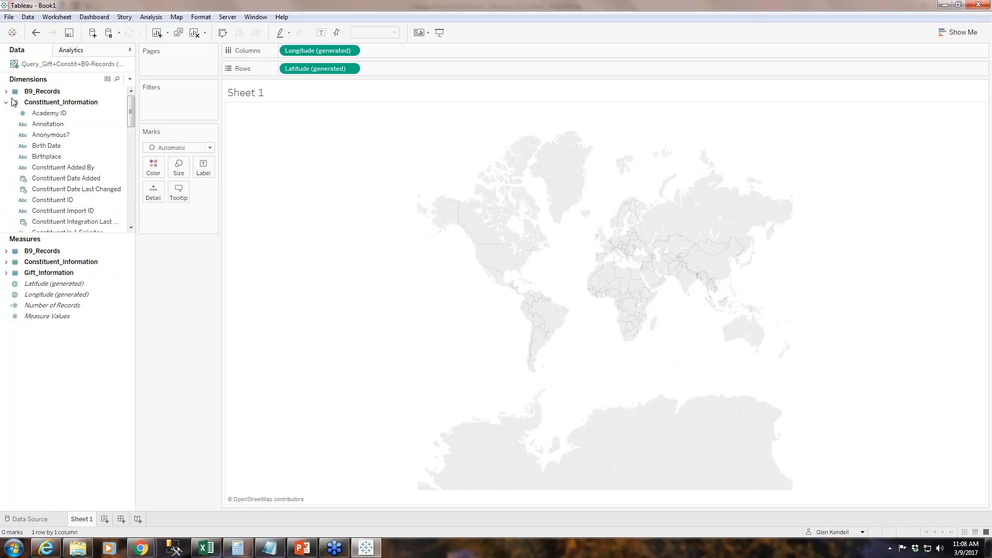
{"action": "left_click", "coordinate": [5, 103]}
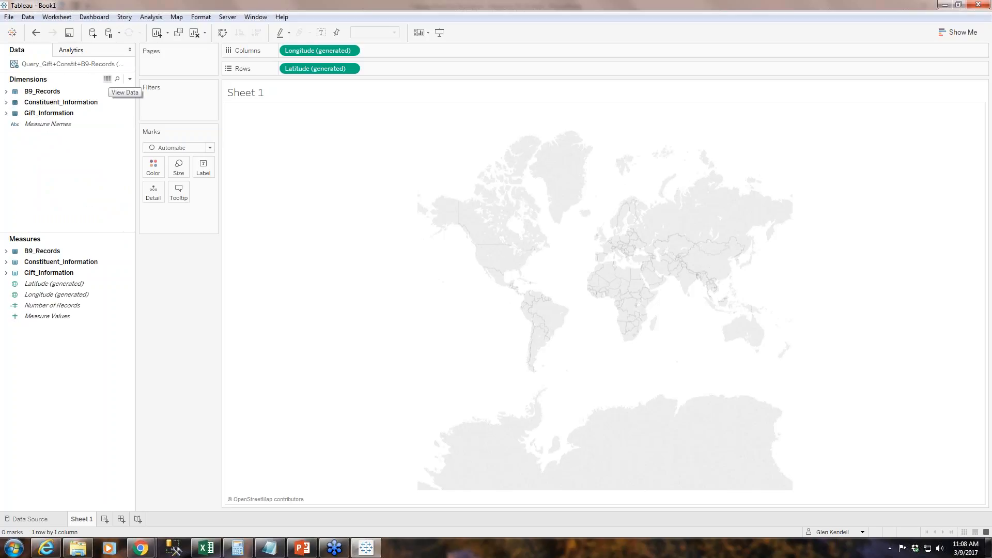
{"action": "left_click", "coordinate": [117, 80]}
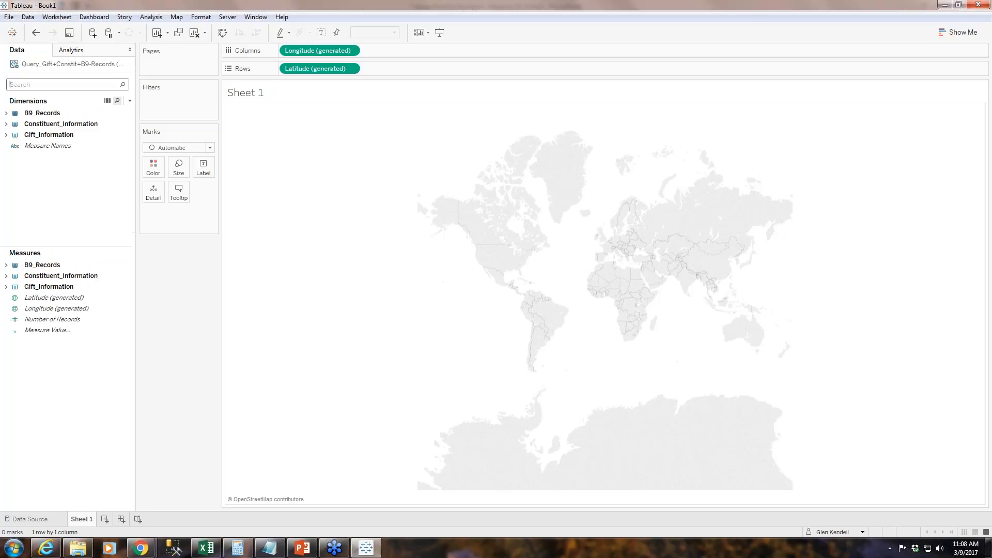
{"action": "type", "text": "zip"}
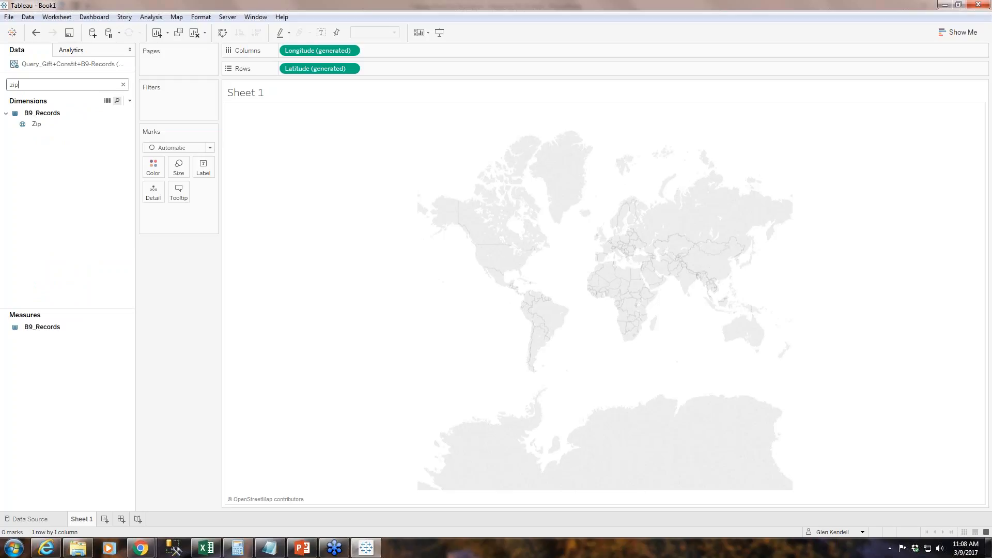
{"action": "left_click", "coordinate": [42, 126]}
{"action": "left_click_drag", "start_coordinate": [42, 127], "coordinate": [167, 220]}
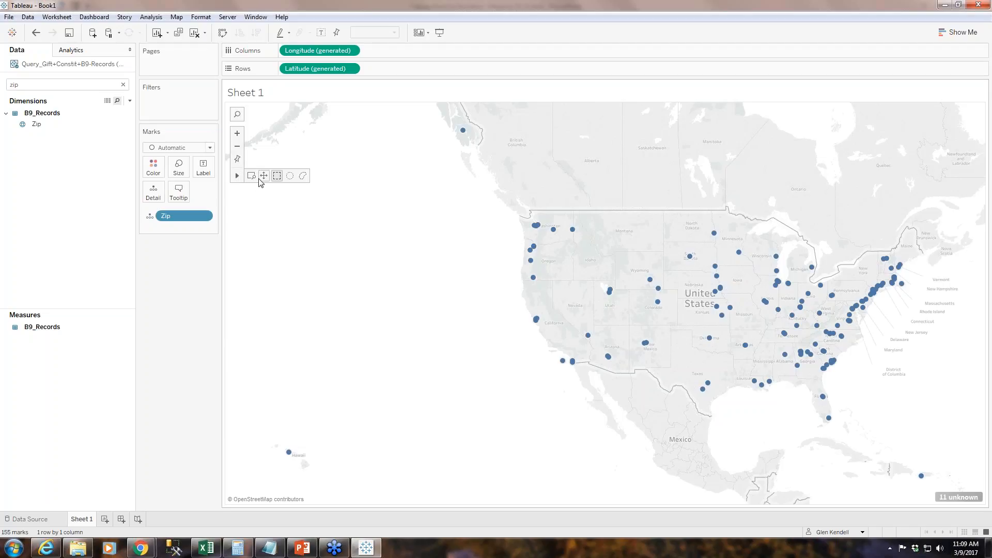
Pan the map so the contiguous United States sits nearer the centre of the view.
{"action": "left_click", "coordinate": [264, 176]}
{"action": "left_click_drag", "start_coordinate": [491, 257], "coordinate": [353, 283]}
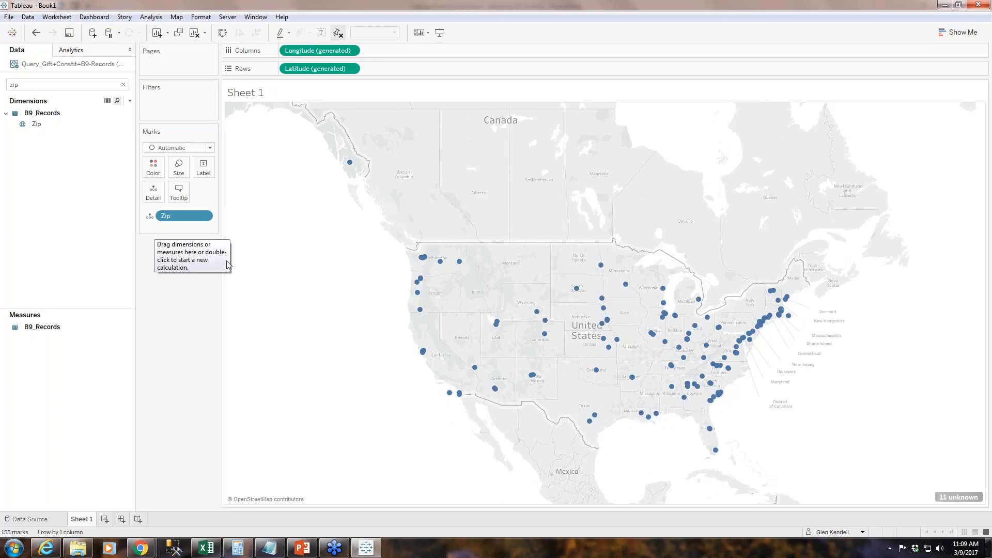
{"action": "mouse_move", "coordinate": [475, 367]}
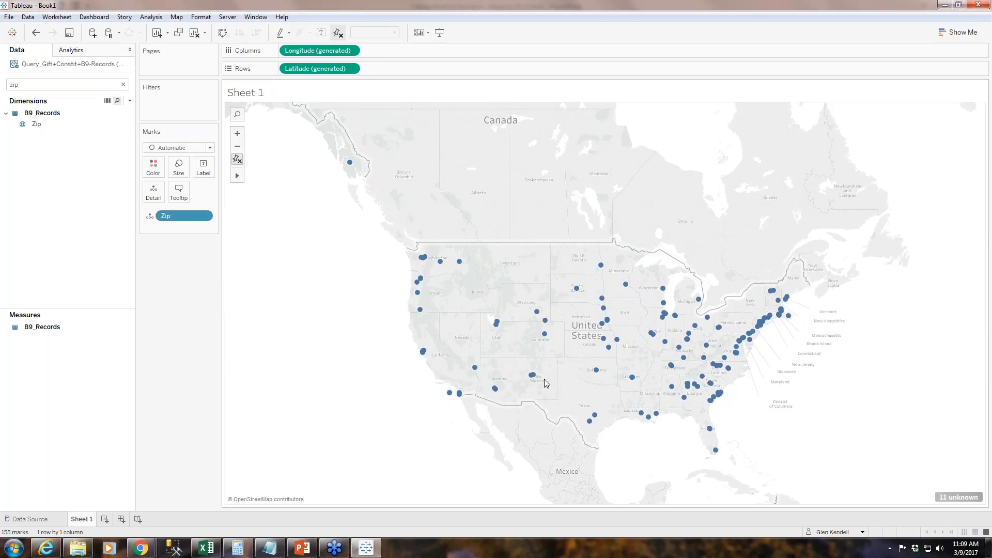
Try the Filled Map mark type for the zip codes and undo the change.
{"action": "left_click", "coordinate": [210, 148]}
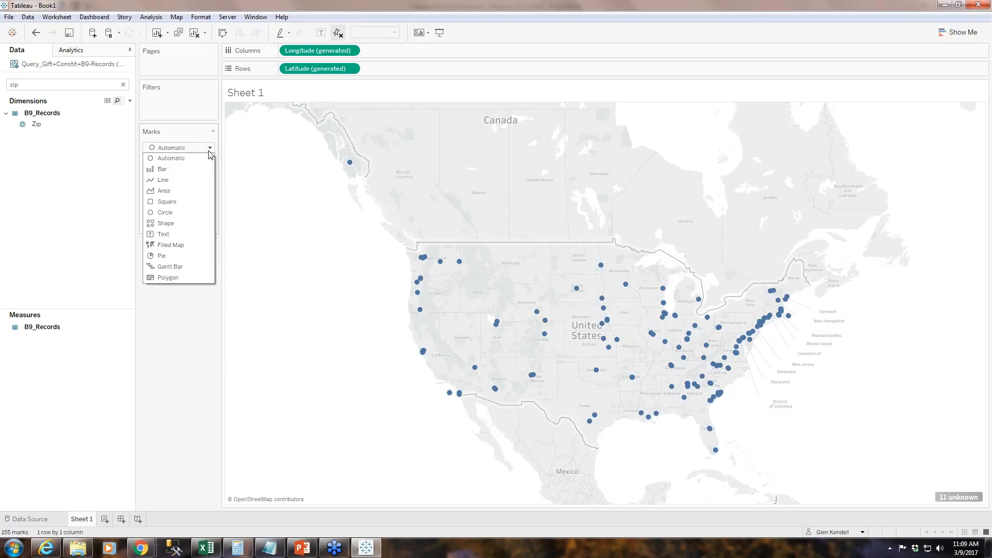
{"action": "left_click", "coordinate": [179, 247]}
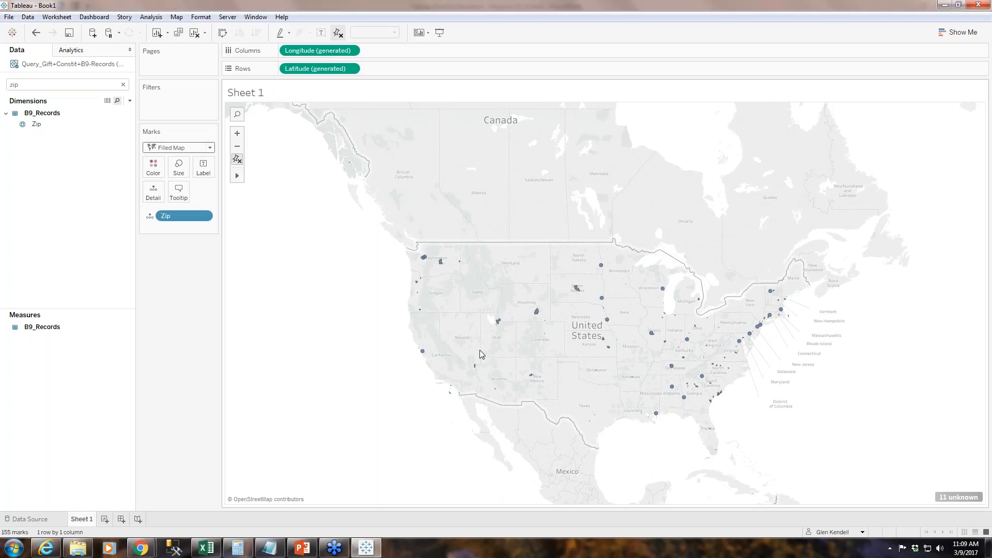
{"action": "left_click", "coordinate": [37, 34]}
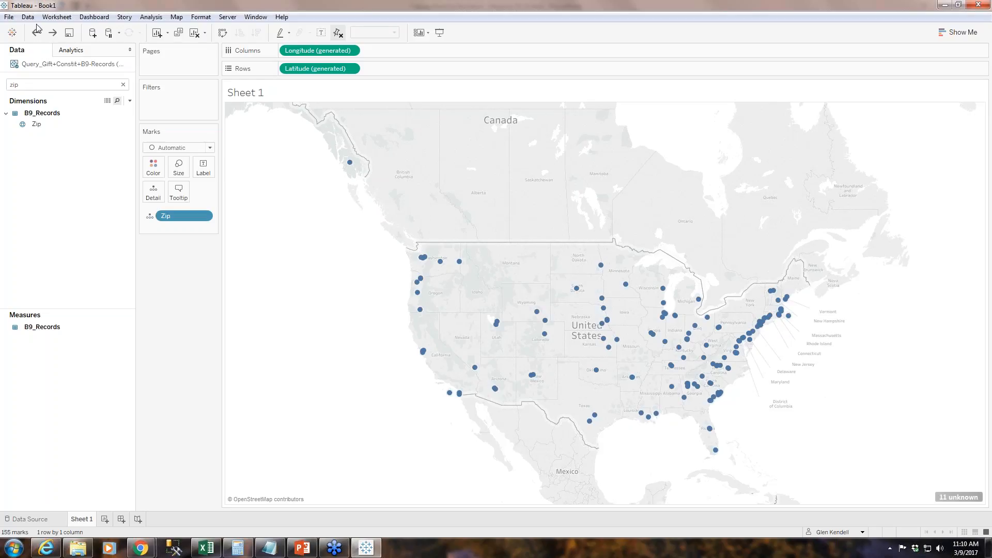
Clear the "zip" field search to list all dimensions and measures again.
{"action": "left_click", "coordinate": [28, 83]}
{"action": "key", "text": "BackSpace"}
{"action": "key", "text": "BackSpace"}
{"action": "key", "text": "BackSpace"}
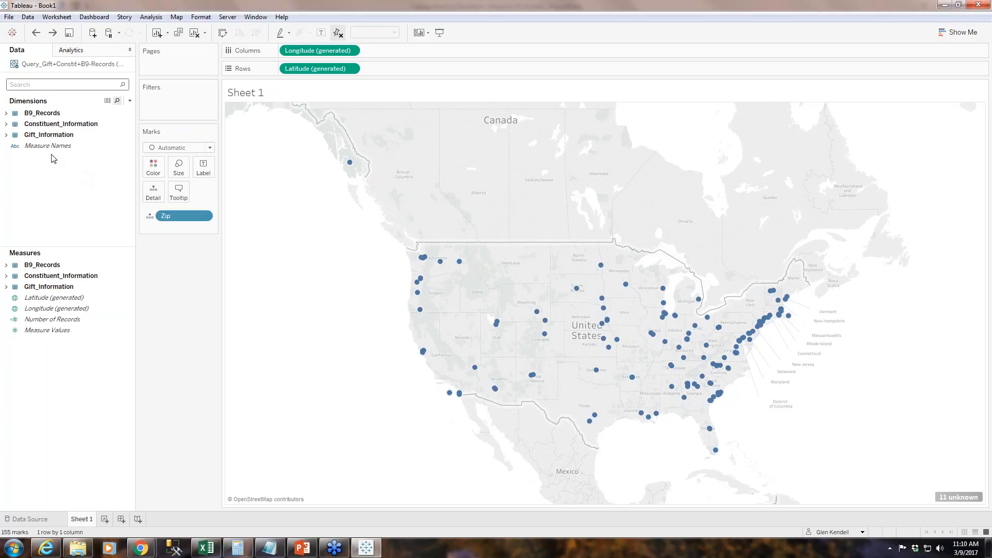
Search the data fields for "gift type" and add Gift Type as a filter with all of its values selected.
{"action": "type", "text": "gift type"}
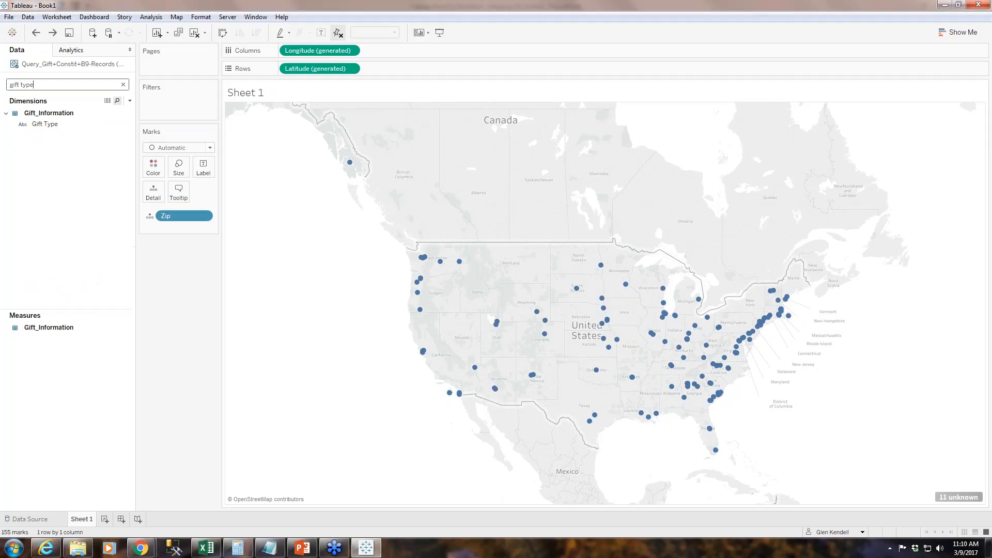
{"action": "left_click_drag", "start_coordinate": [45, 125], "coordinate": [171, 106]}
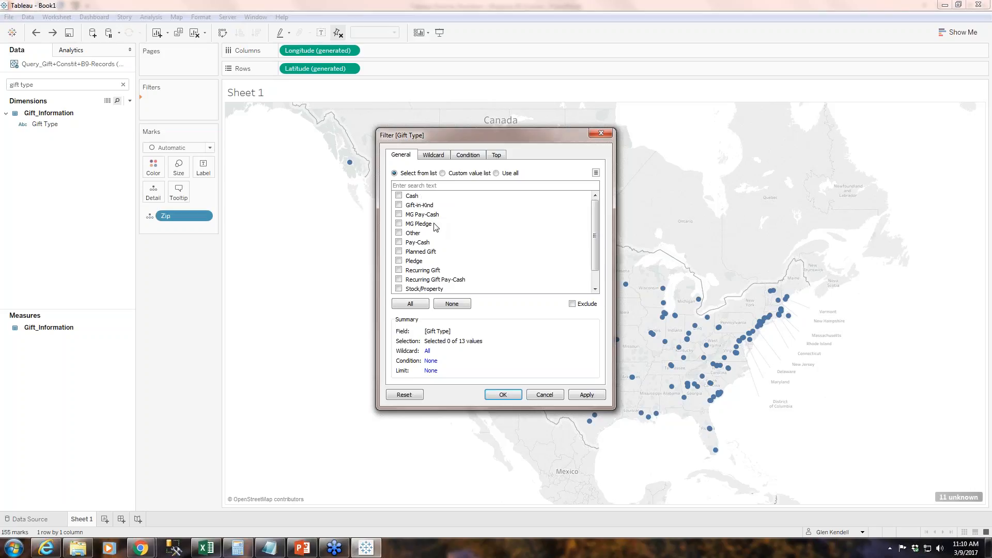
{"action": "scroll", "coordinate": [524, 252], "scroll_direction": "down", "scroll_amount": 1}
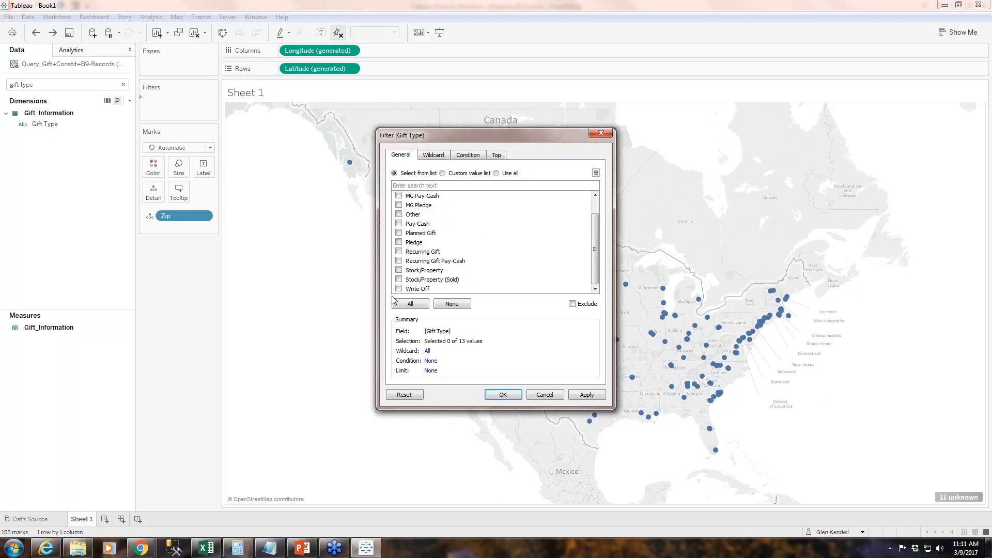
{"action": "scroll", "coordinate": [504, 269], "scroll_direction": "up", "scroll_amount": 1}
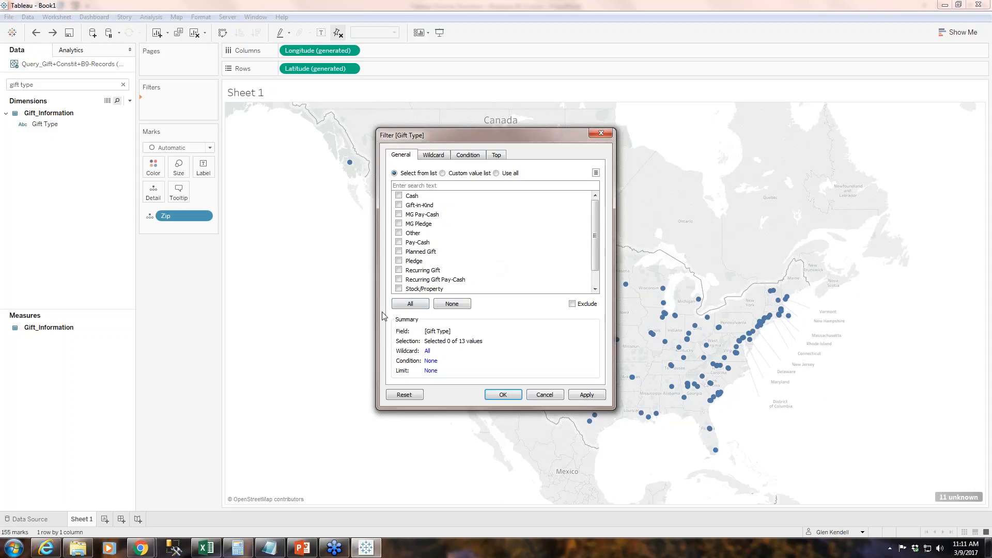
{"action": "left_click", "coordinate": [410, 305]}
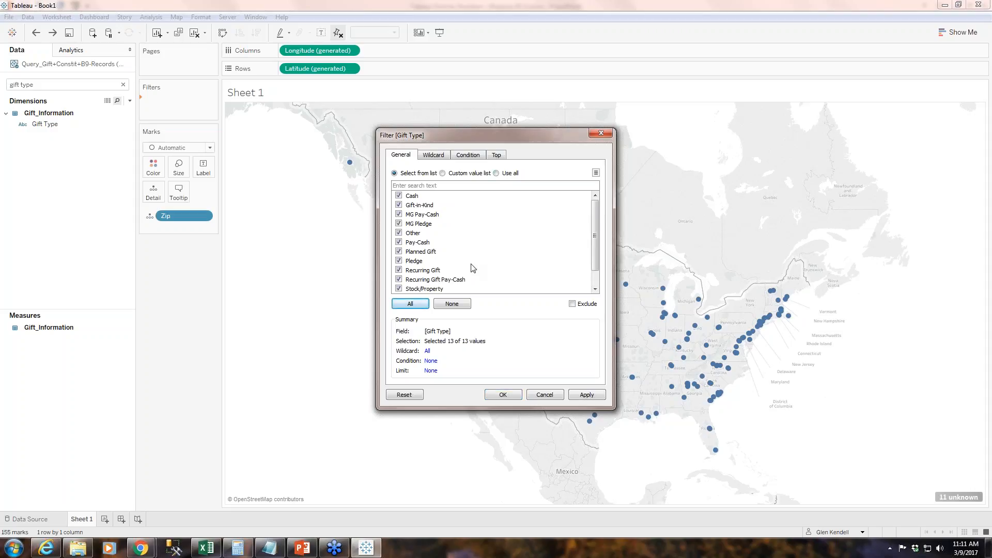
{"action": "scroll", "coordinate": [489, 252], "scroll_direction": "down", "scroll_amount": 1}
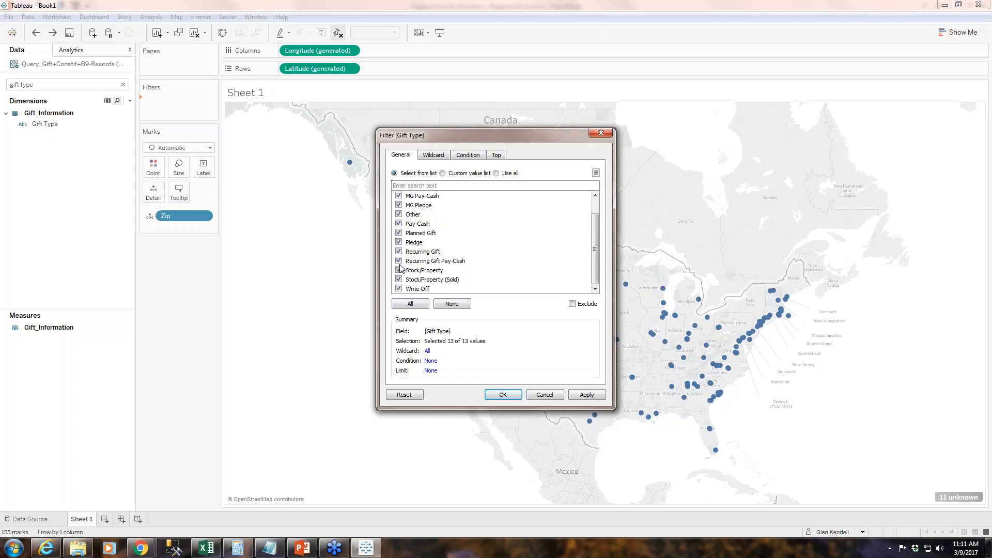
{"action": "scroll", "coordinate": [406, 281], "scroll_direction": "up", "scroll_amount": 1}
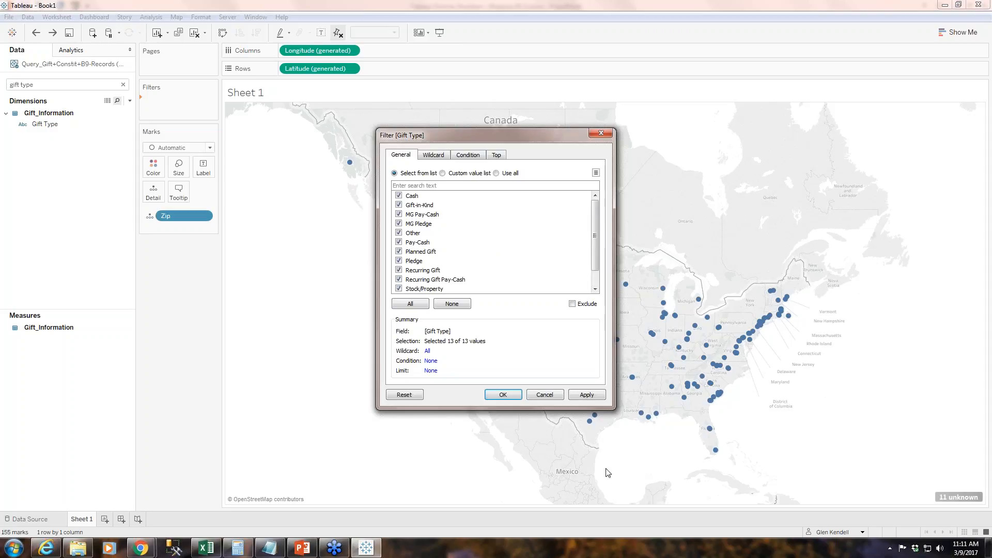
{"action": "left_click", "coordinate": [585, 395]}
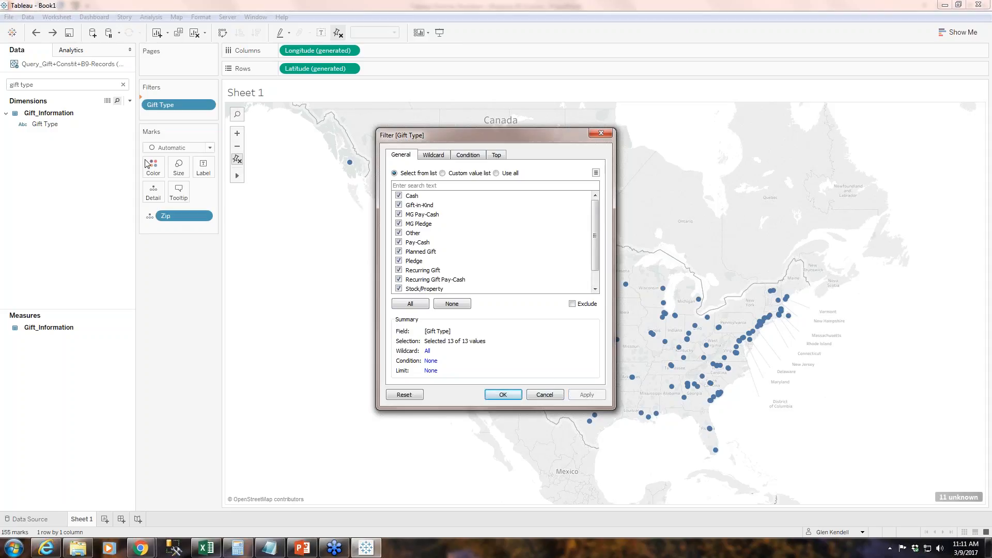
{"action": "left_click", "coordinate": [504, 395]}
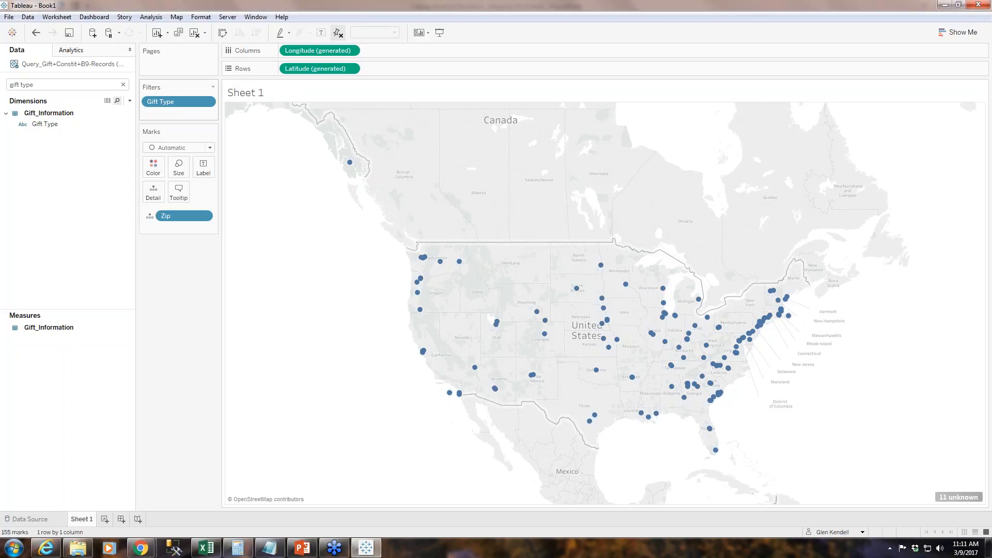
Show the Gift Type filter as a checklist beside the map.
{"action": "left_click", "coordinate": [206, 107]}
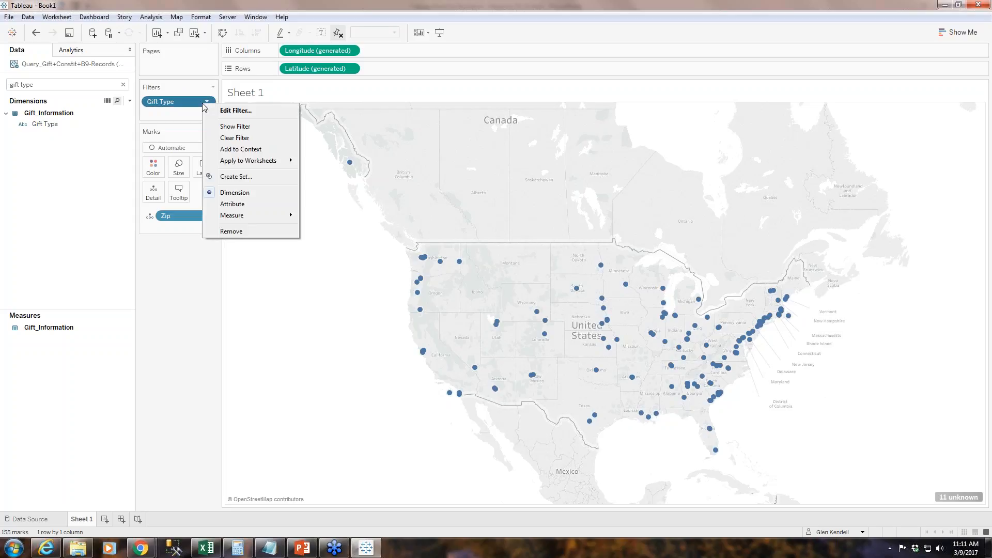
{"action": "left_click", "coordinate": [234, 126]}
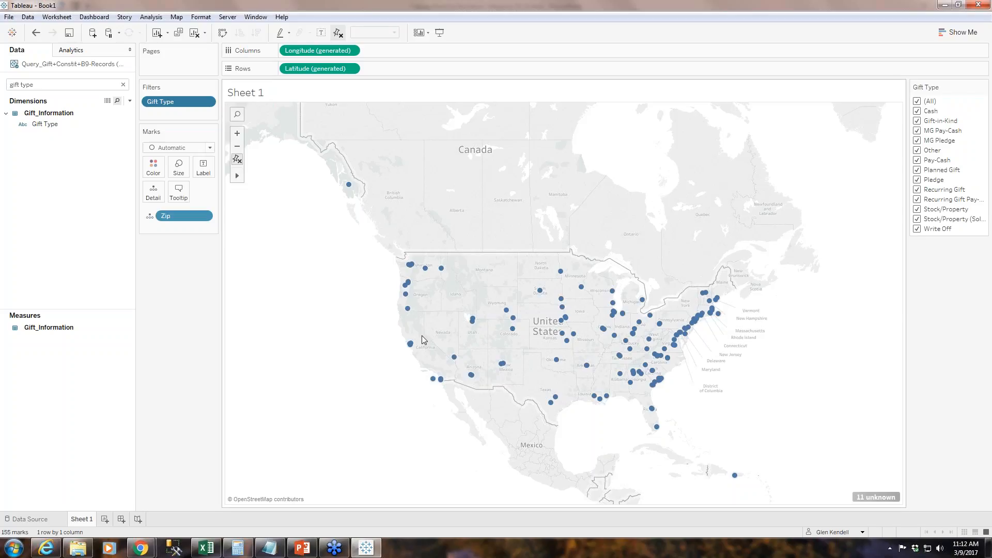
{"action": "left_click", "coordinate": [989, 243]}
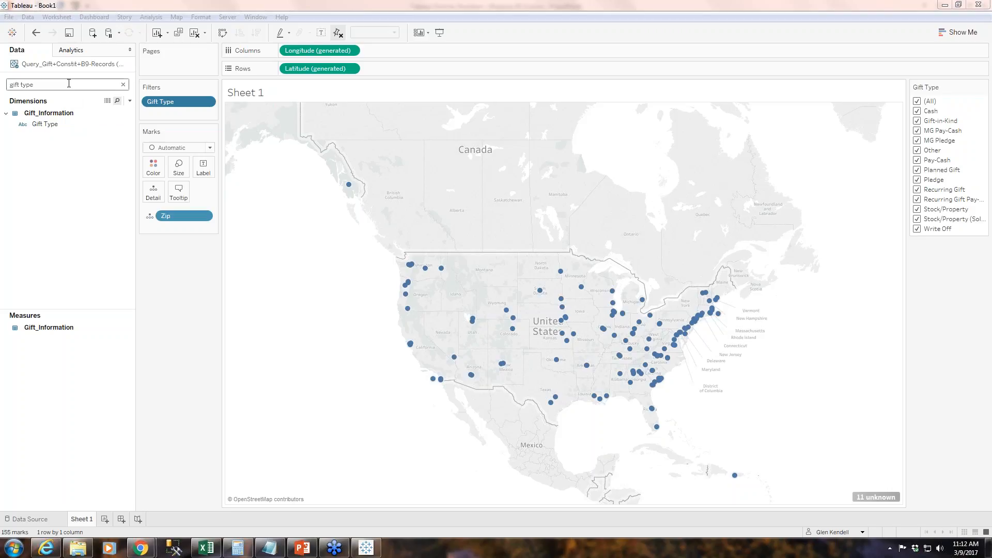
Clear the "gift type" field search and expand the Constituent_Information dimensions.
{"action": "left_click", "coordinate": [123, 84]}
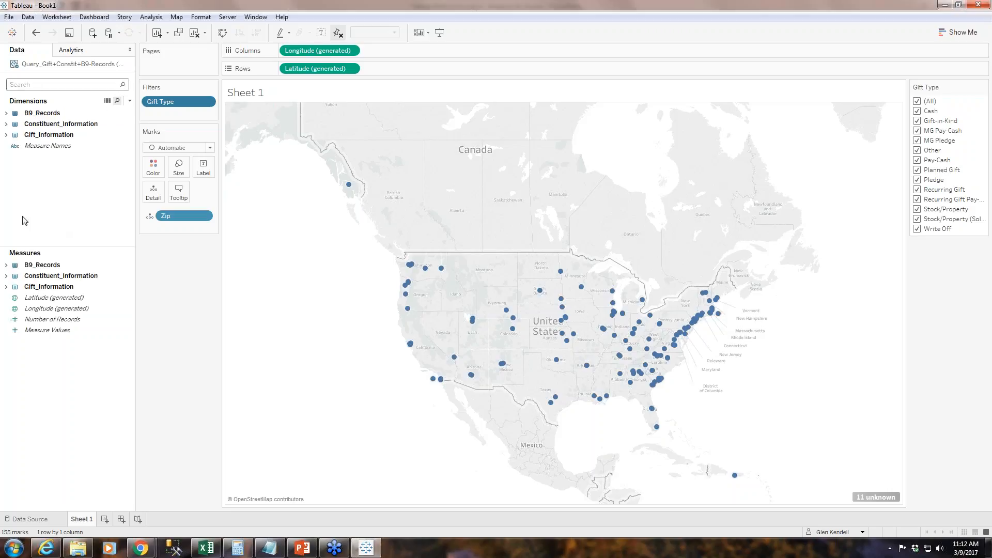
{"action": "left_click", "coordinate": [6, 124]}
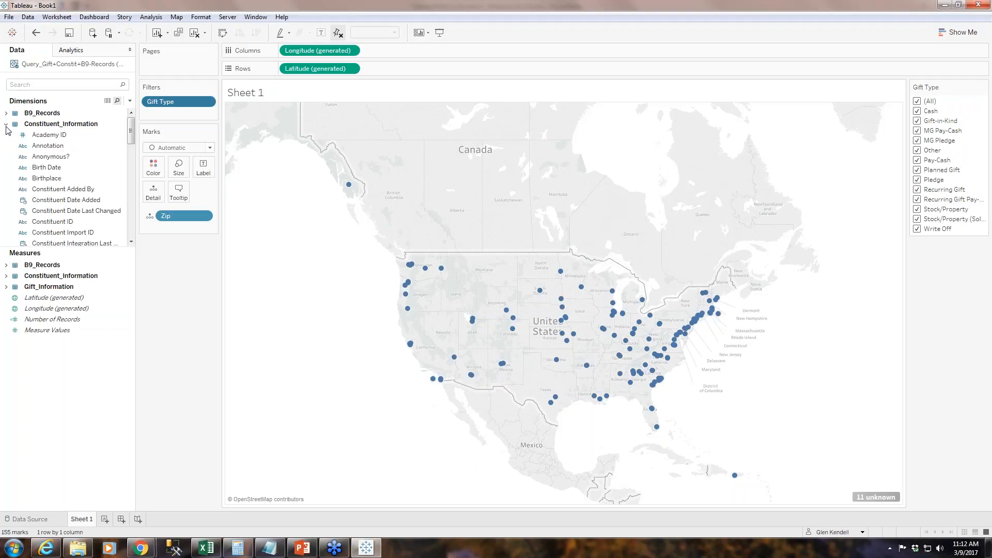
{"action": "left_click", "coordinate": [73, 156]}
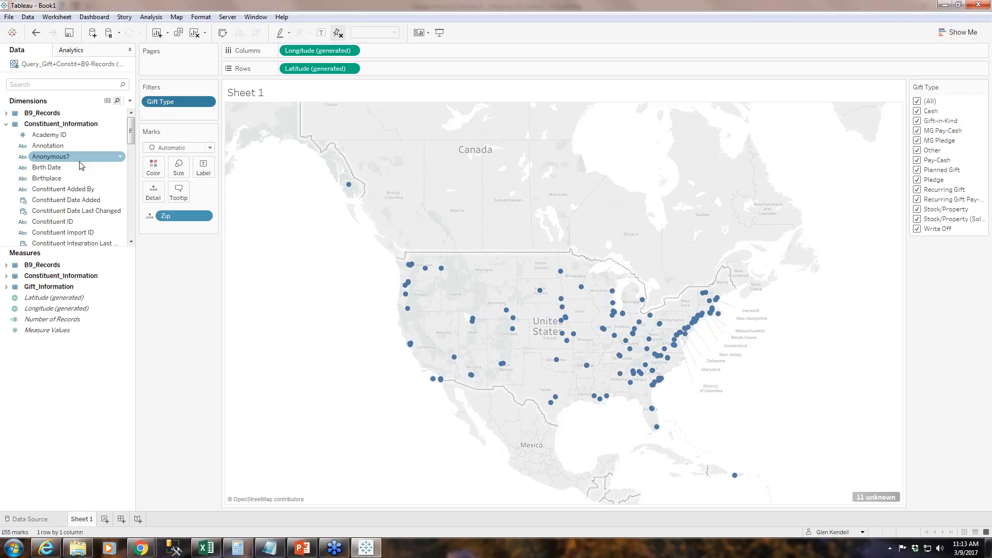
{"action": "mouse_move", "coordinate": [706, 292]}
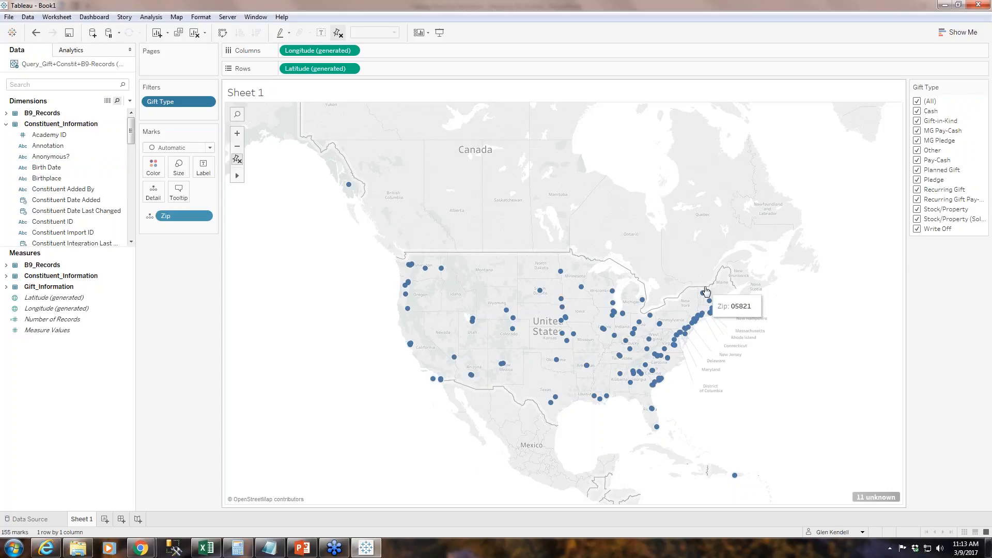
Search the data fields for "gift date" and add Gift Date as a filter based on a range of dates.
{"action": "left_click", "coordinate": [38, 85]}
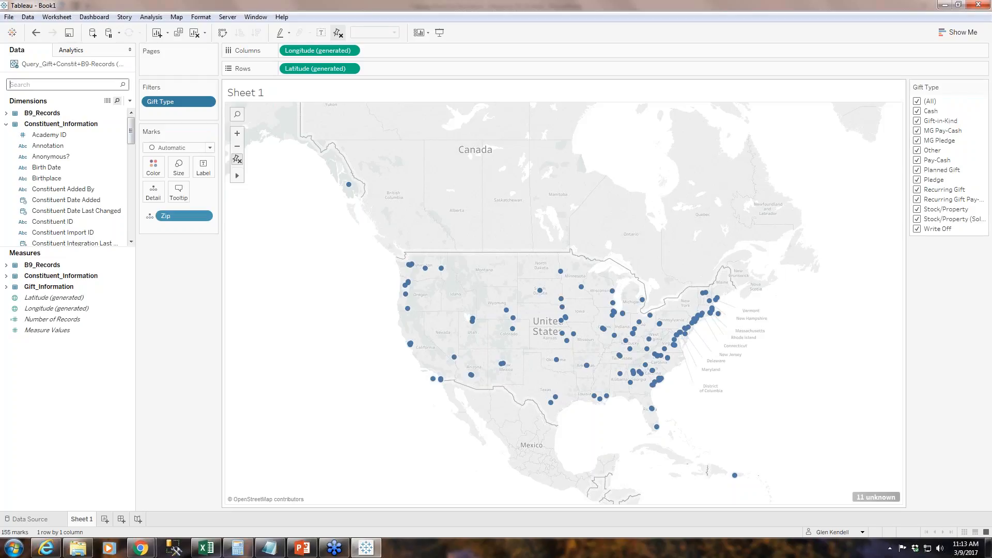
{"action": "left_click", "coordinate": [69, 165]}
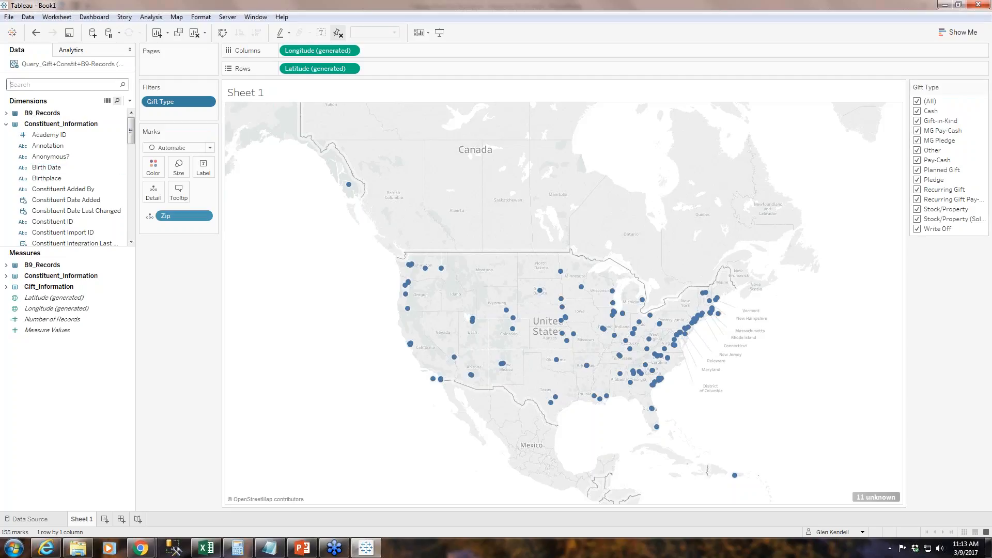
{"action": "type", "text": "gift date"}
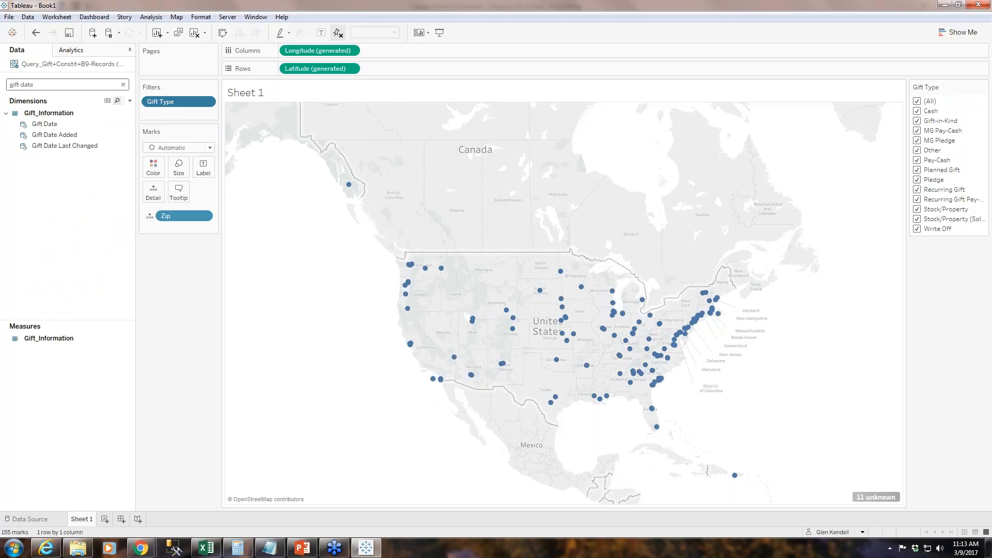
{"action": "left_click", "coordinate": [52, 125]}
{"action": "left_click_drag", "start_coordinate": [54, 127], "coordinate": [162, 115]}
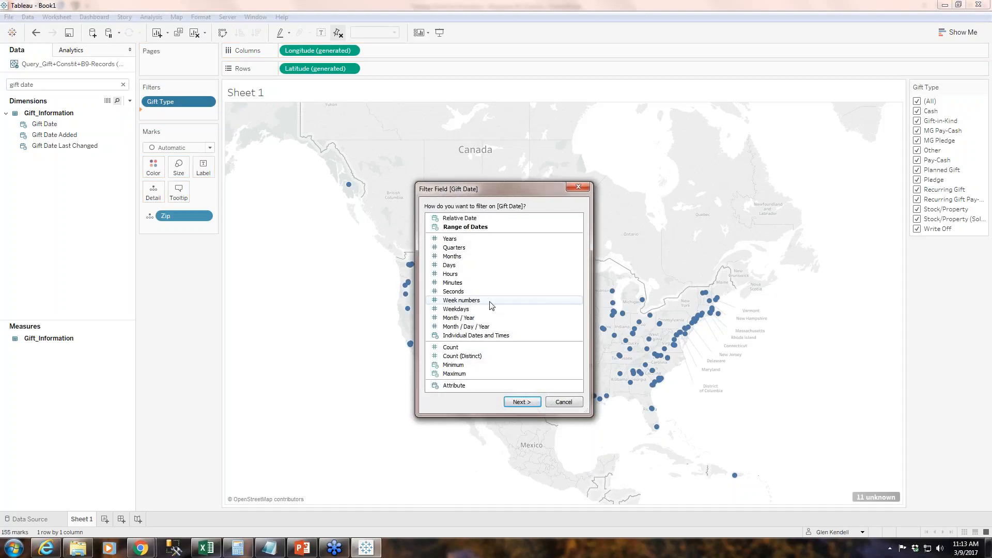
{"action": "left_click", "coordinate": [469, 219]}
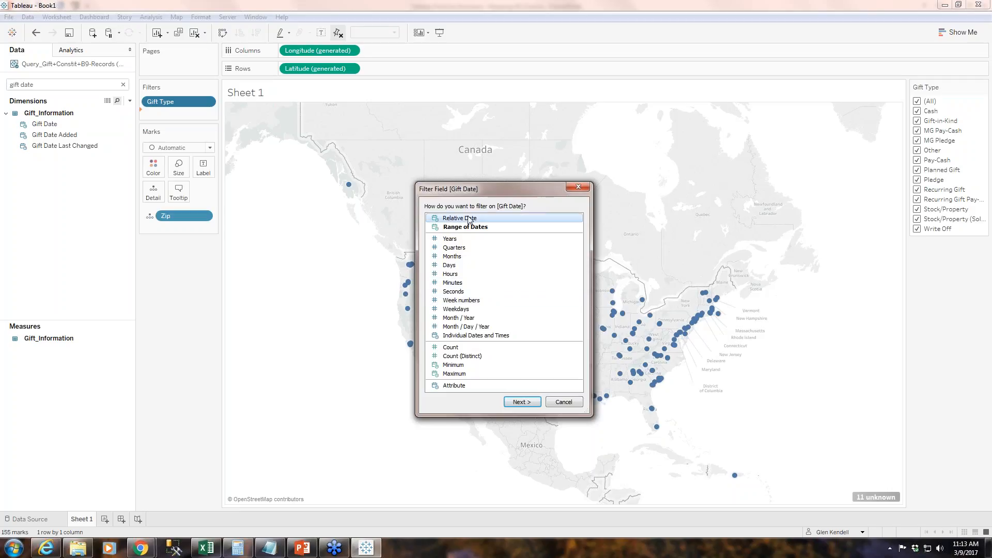
{"action": "left_click", "coordinate": [479, 227]}
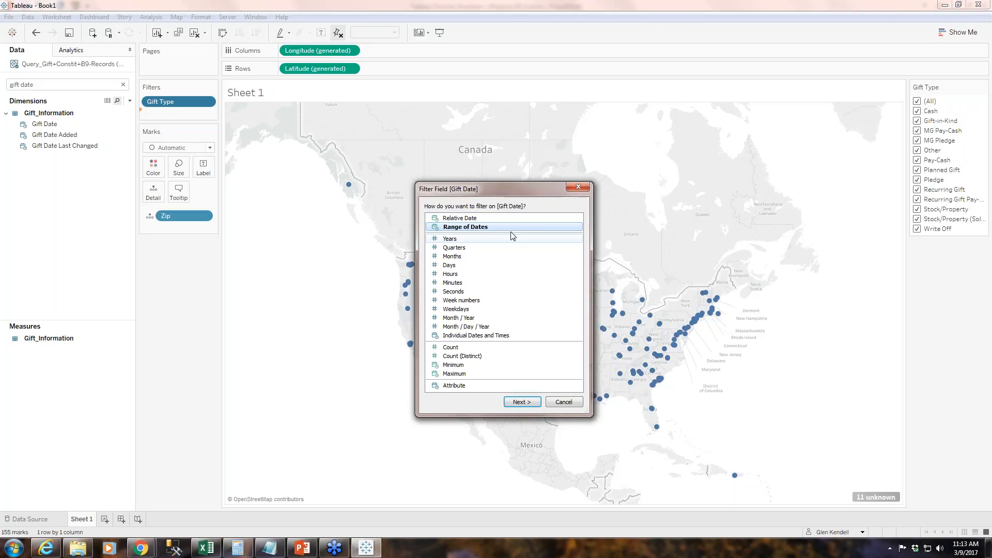
{"action": "left_click", "coordinate": [457, 221]}
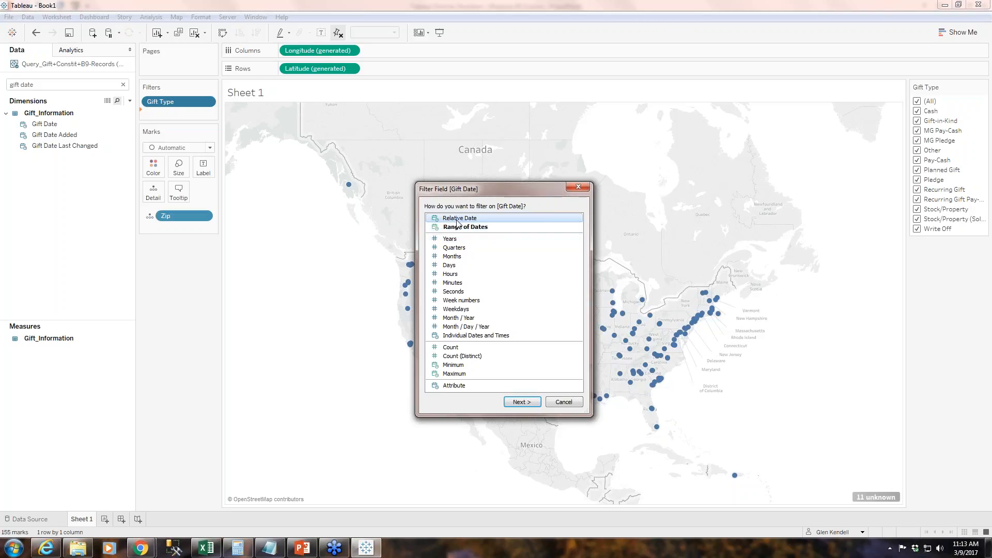
{"action": "left_click", "coordinate": [463, 228]}
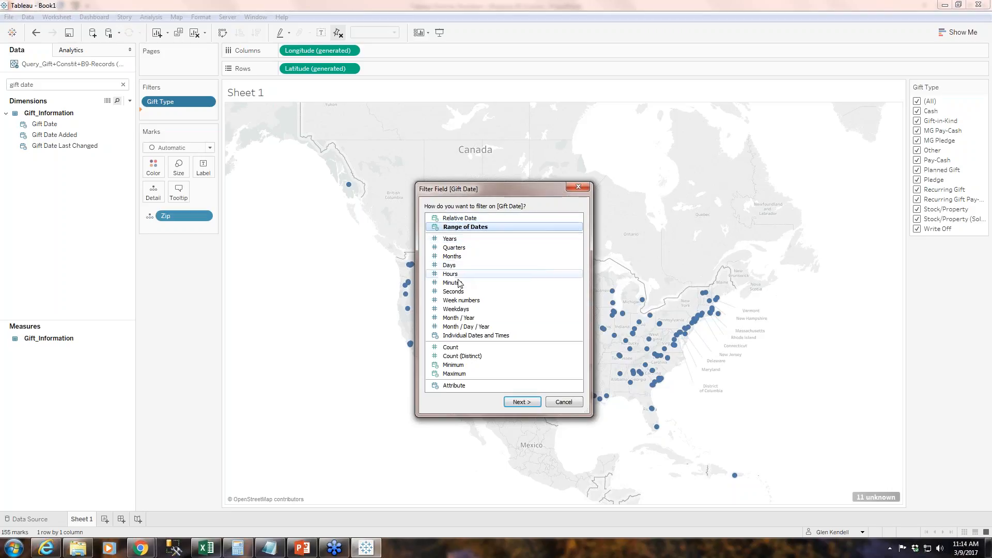
{"action": "left_click", "coordinate": [515, 405]}
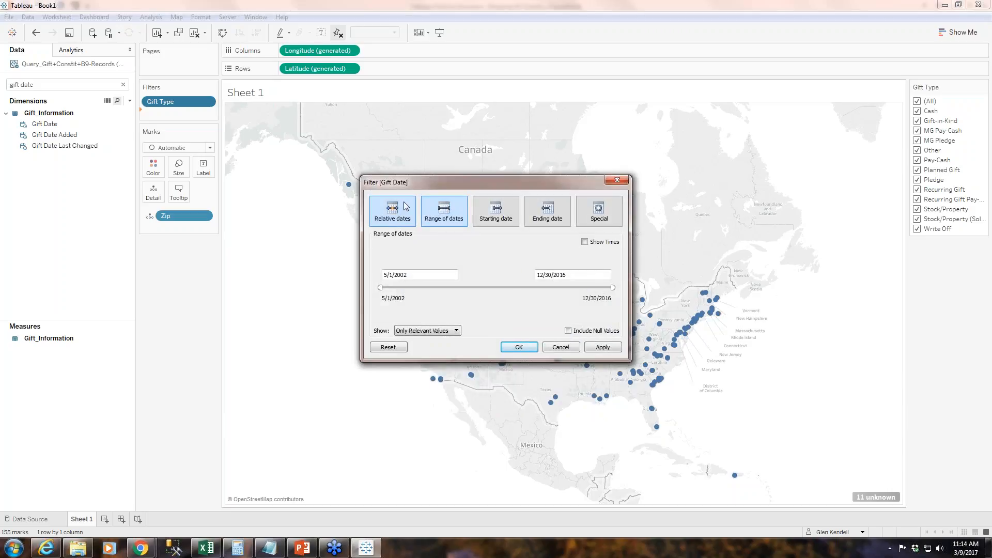
Try the yearly relative-date options for the Gift Date filter, including previous year and this year, and return to the range of dates.
{"action": "left_click", "coordinate": [399, 217]}
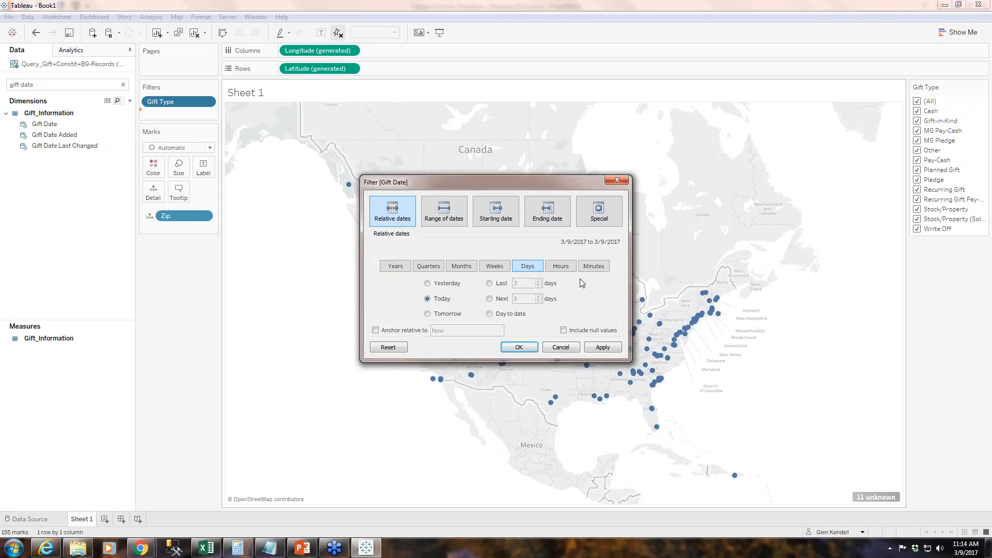
{"action": "left_click", "coordinate": [407, 269]}
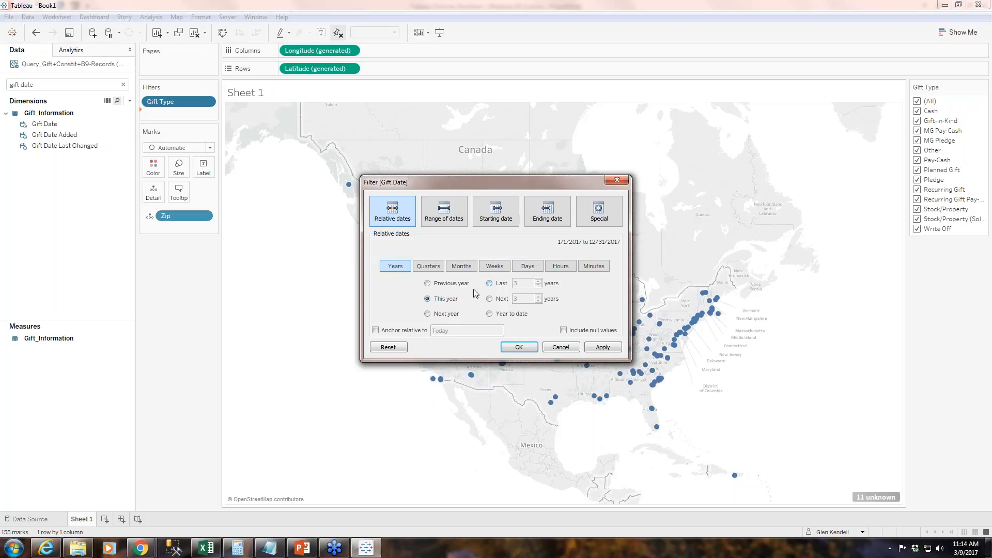
{"action": "left_click", "coordinate": [428, 284]}
{"action": "left_click", "coordinate": [428, 300]}
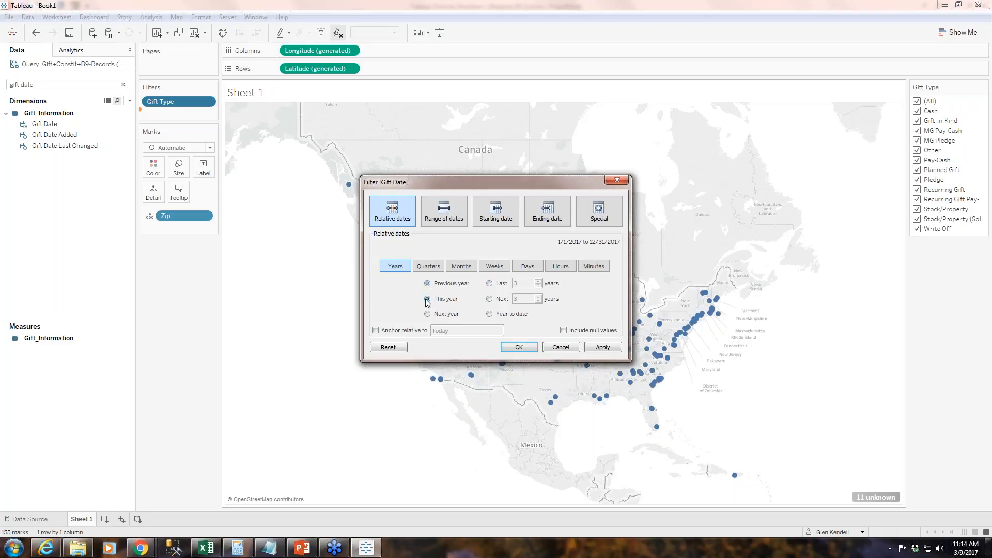
{"action": "left_click", "coordinate": [489, 283]}
{"action": "left_click", "coordinate": [454, 221]}
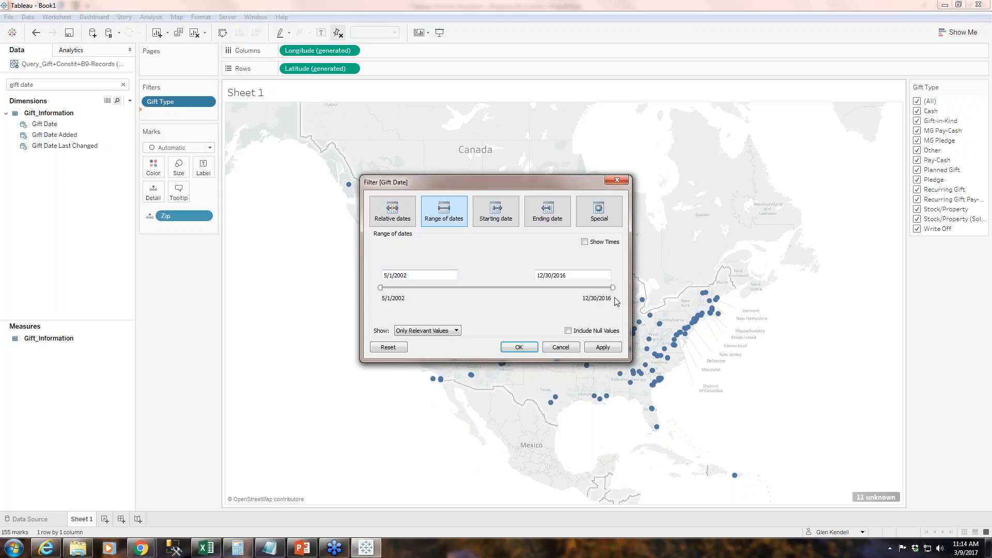
Set the start of the Gift Date range to 1/1/2011 and apply the filter to the map.
{"action": "left_click", "coordinate": [438, 275]}
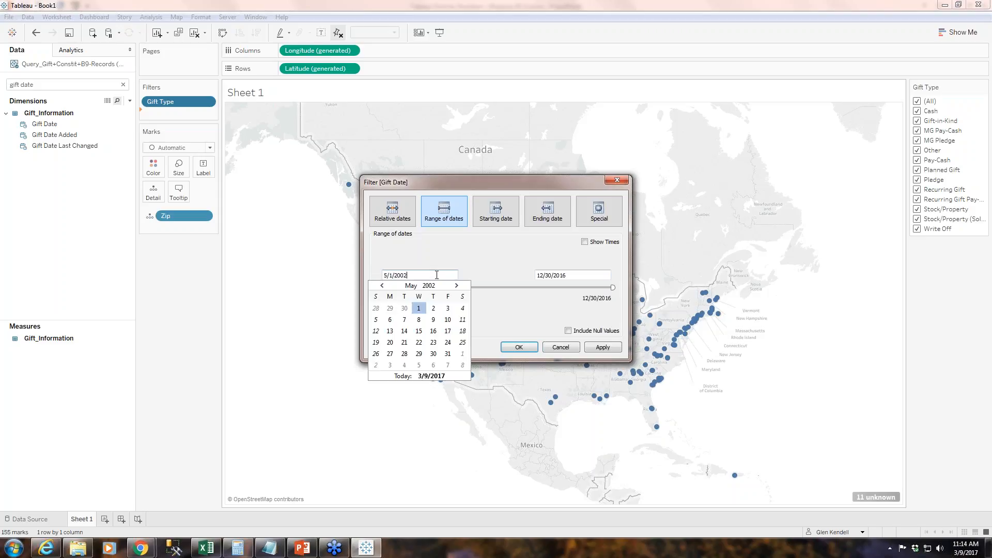
{"action": "left_click_drag", "start_coordinate": [430, 275], "coordinate": [383, 276]}
{"action": "left_click", "coordinate": [391, 275]}
{"action": "type", "text": "11"}
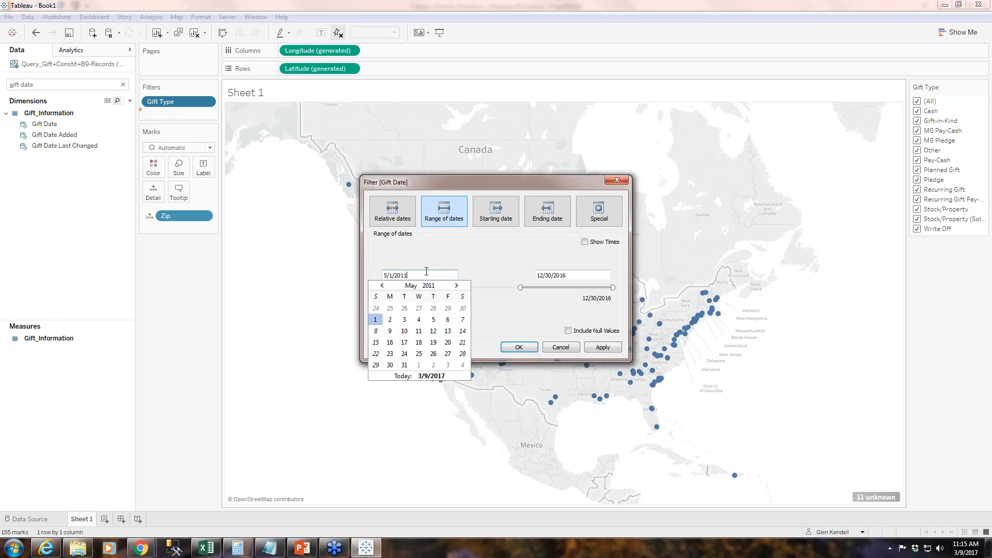
{"action": "left_click", "coordinate": [387, 275]}
{"action": "key", "text": "BackSpace"}
{"action": "type", "text": "1"}
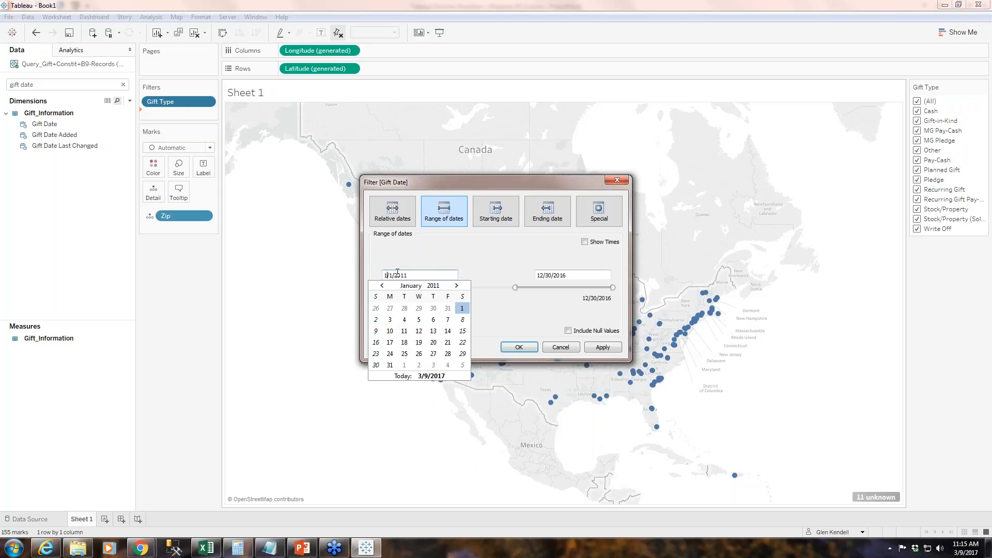
{"action": "left_click", "coordinate": [466, 262]}
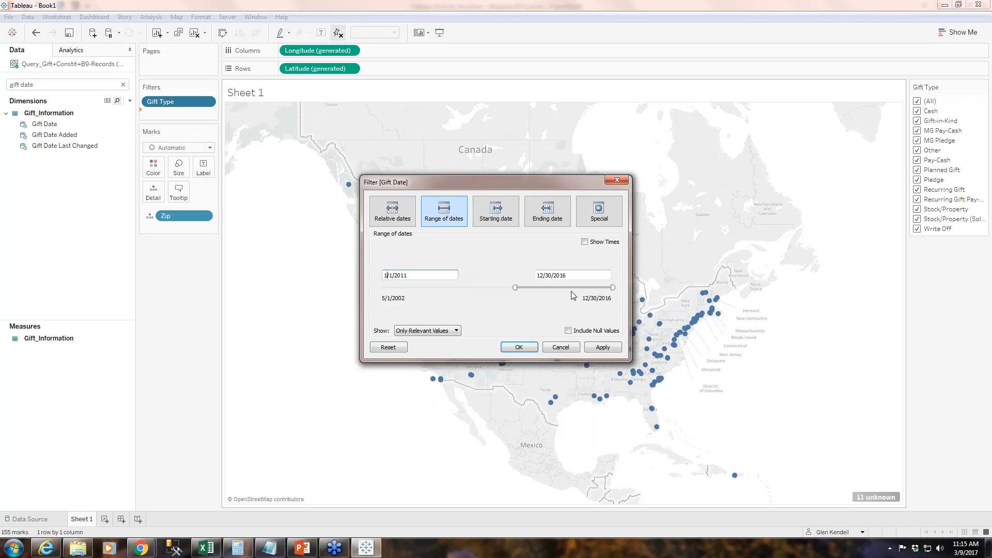
{"action": "left_click", "coordinate": [602, 348]}
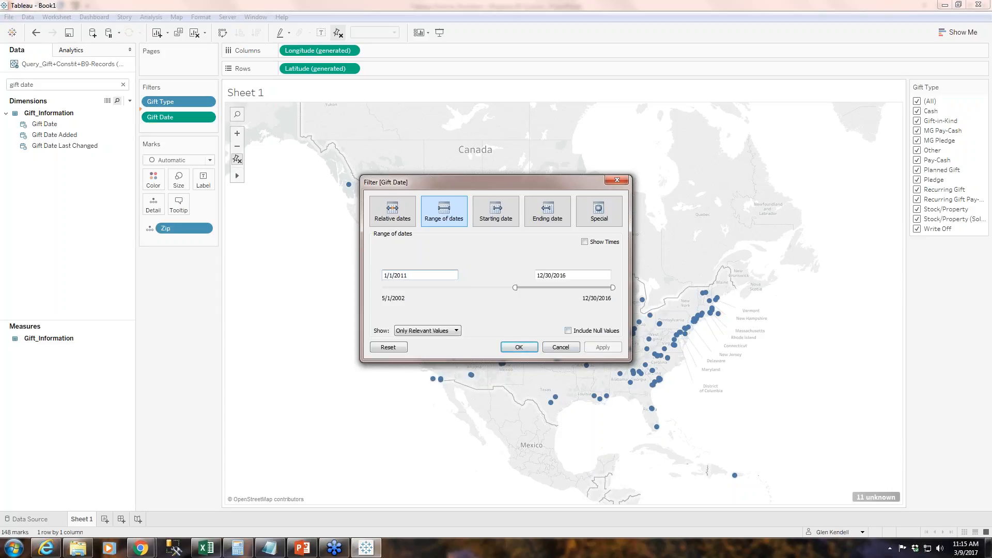
{"action": "left_click_drag", "start_coordinate": [532, 184], "coordinate": [283, 305]}
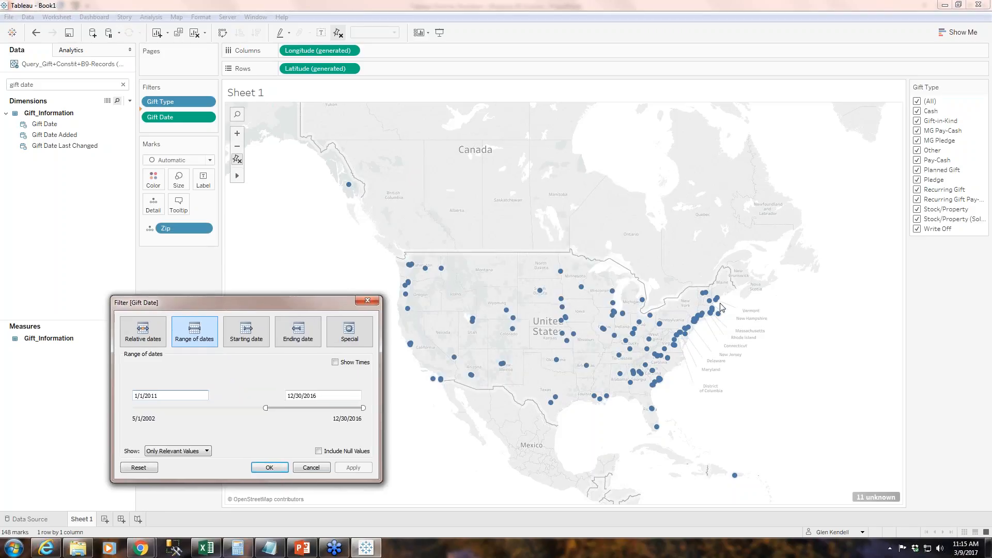
{"action": "left_click", "coordinate": [269, 467]}
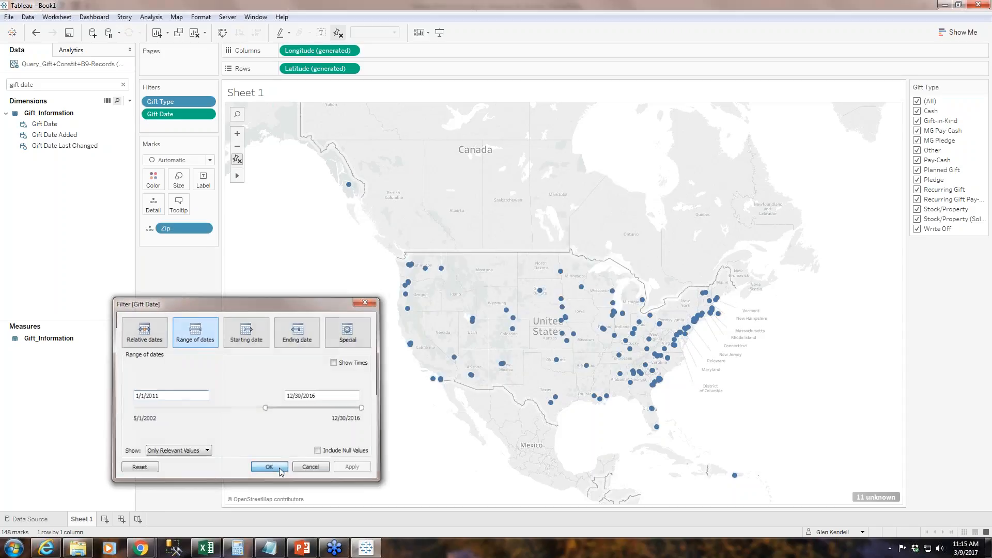
Show the Gift Date filter control beside the map.
{"action": "left_click", "coordinate": [206, 113]}
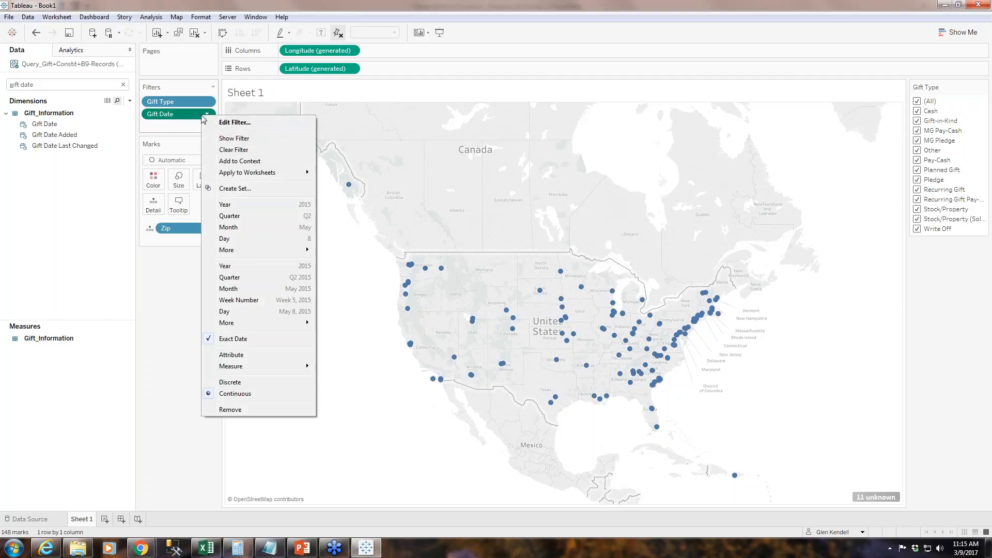
{"action": "left_click", "coordinate": [225, 139]}
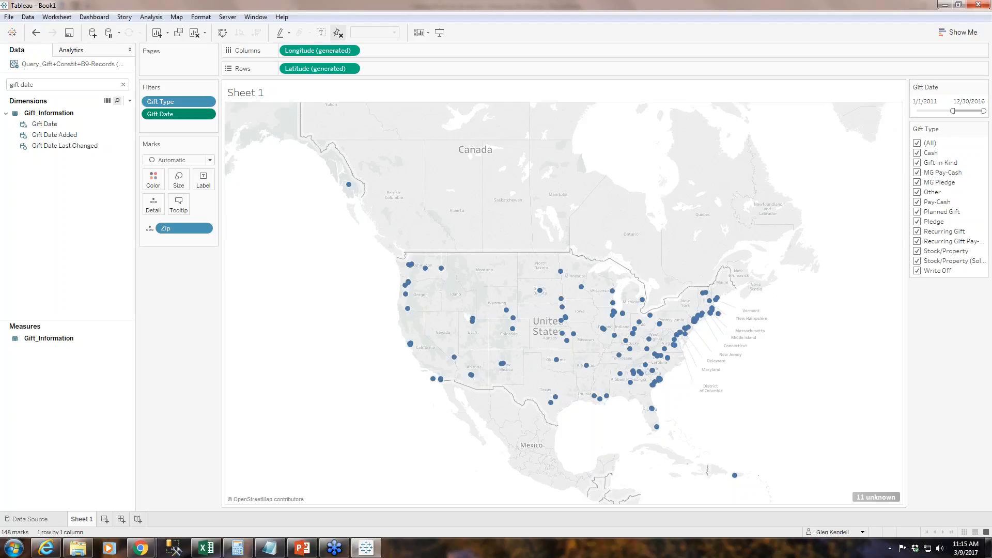
Try other starts for the Gift Date range, including 10/29/2010 and 10/1/2011, and return the start to 1/1/2011.
{"action": "left_click", "coordinate": [921, 101]}
{"action": "left_click_drag", "start_coordinate": [952, 111], "coordinate": [953, 111]}
{"action": "left_click", "coordinate": [948, 100]}
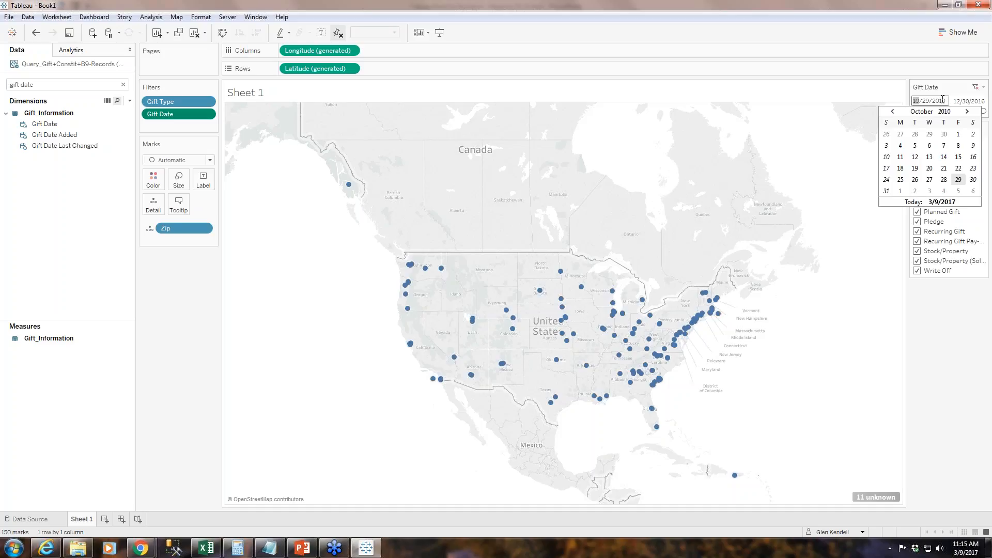
{"action": "left_click", "coordinate": [923, 99]}
{"action": "key", "text": "BackSpace"}
{"action": "key", "text": "BackSpace"}
{"action": "type", "text": "1"}
{"action": "key", "text": "BackSpace"}
{"action": "type", "text": "1"}
{"action": "key", "text": "Return"}
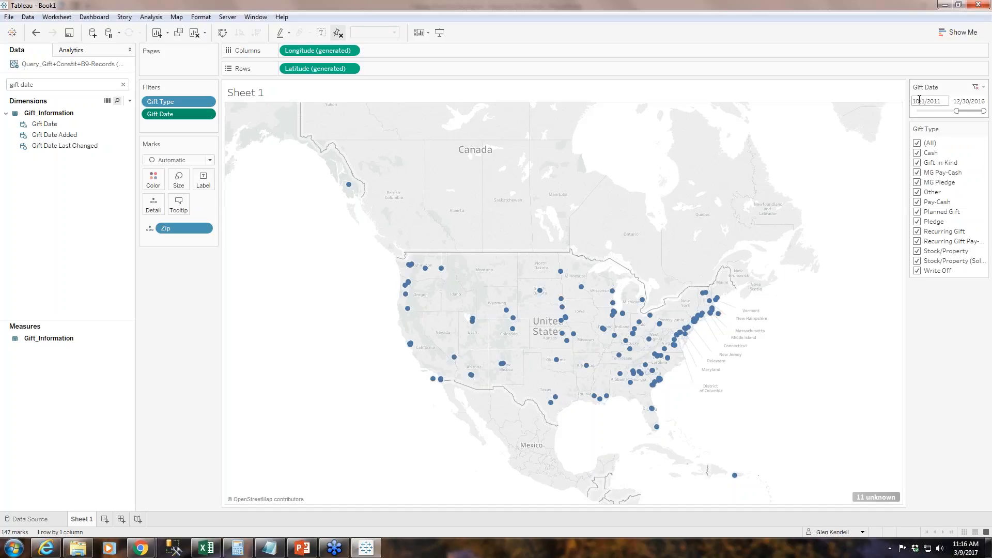
{"action": "left_click", "coordinate": [918, 100]}
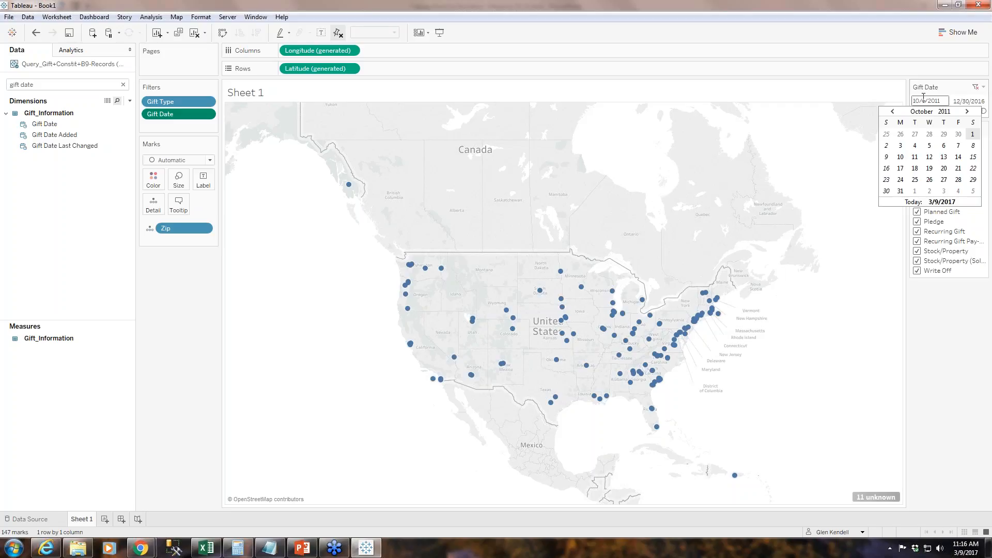
{"action": "key", "text": "BackSpace"}
{"action": "key", "text": "Return"}
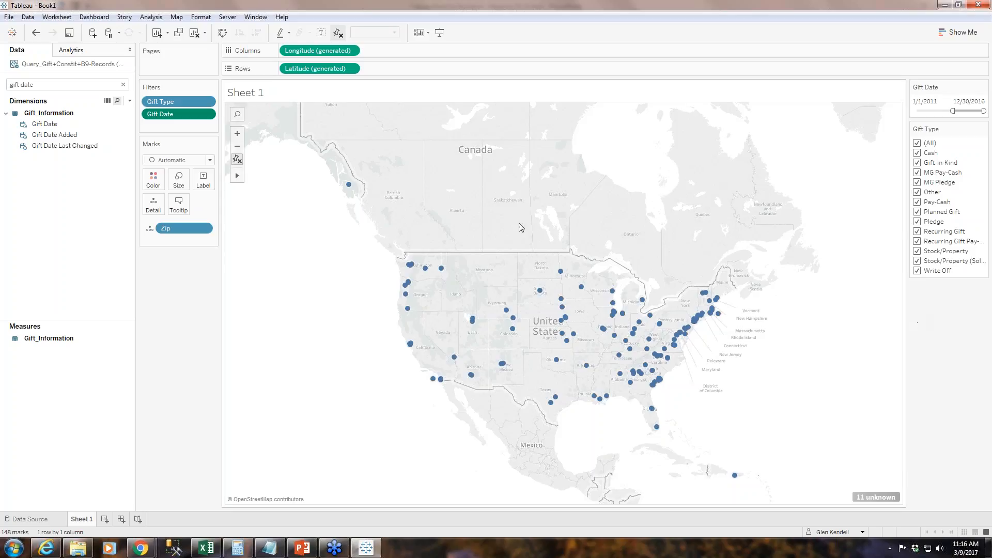
Search the data fields for "gift amount" and add Gift Amount as a filter on all values.
{"action": "left_click", "coordinate": [56, 85]}
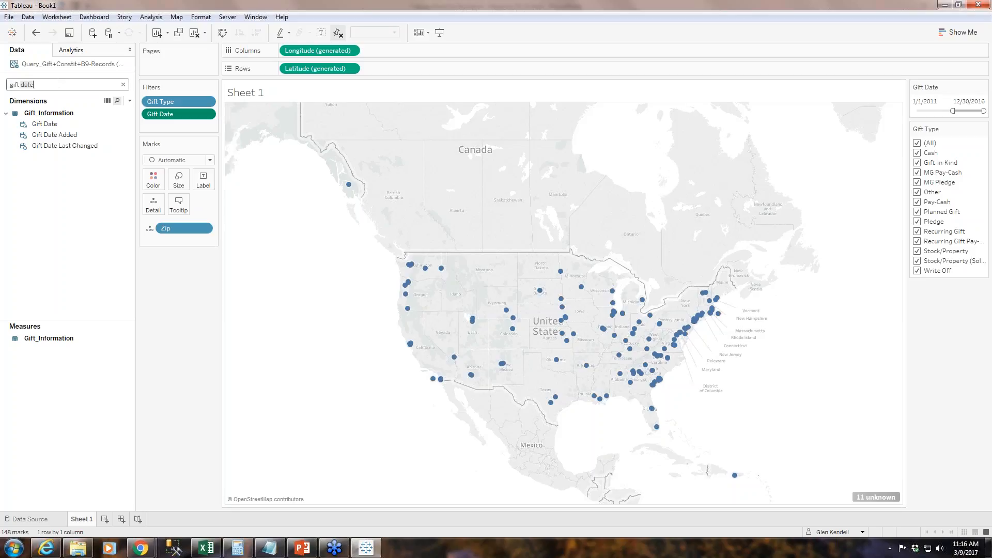
{"action": "key", "text": "BackSpace"}
{"action": "key", "text": "BackSpace"}
{"action": "key", "text": "BackSpace"}
{"action": "key", "text": "BackSpace"}
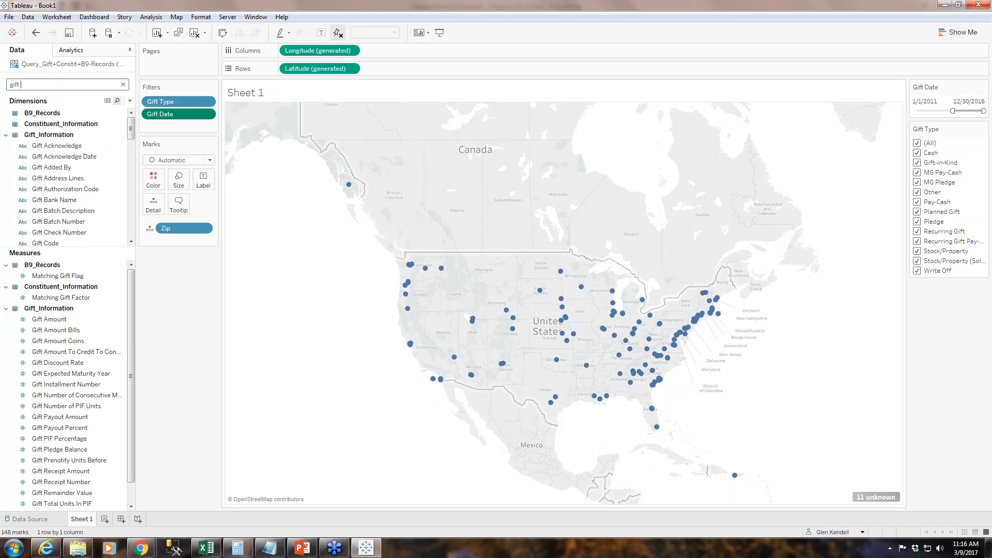
{"action": "type", "text": "amount"}
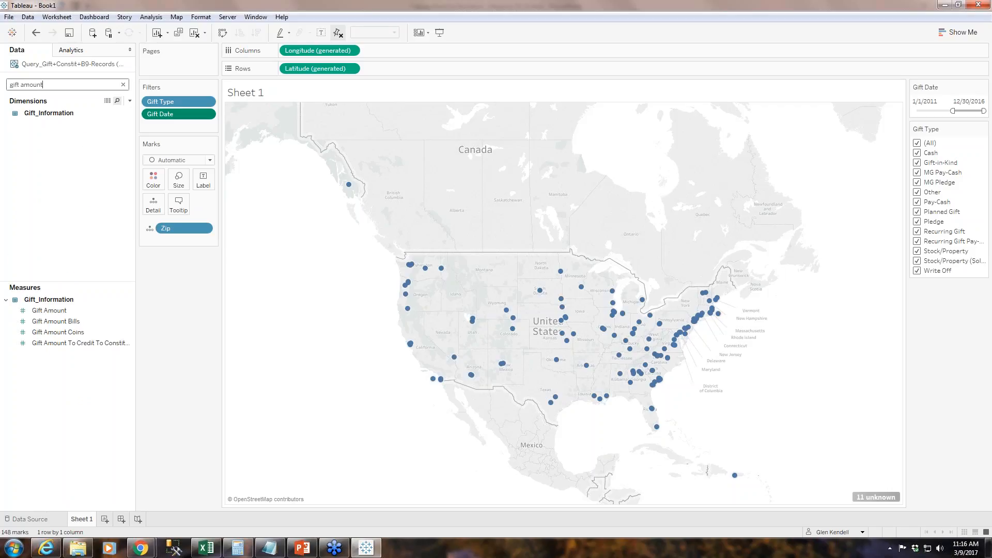
{"action": "left_click", "coordinate": [47, 312]}
{"action": "left_click_drag", "start_coordinate": [48, 316], "coordinate": [163, 131]}
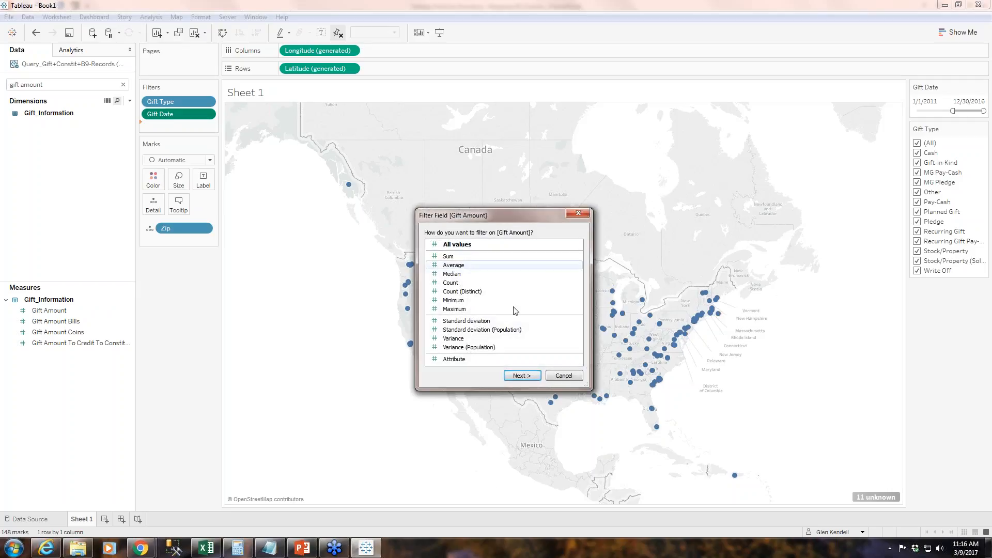
{"action": "left_click", "coordinate": [529, 377]}
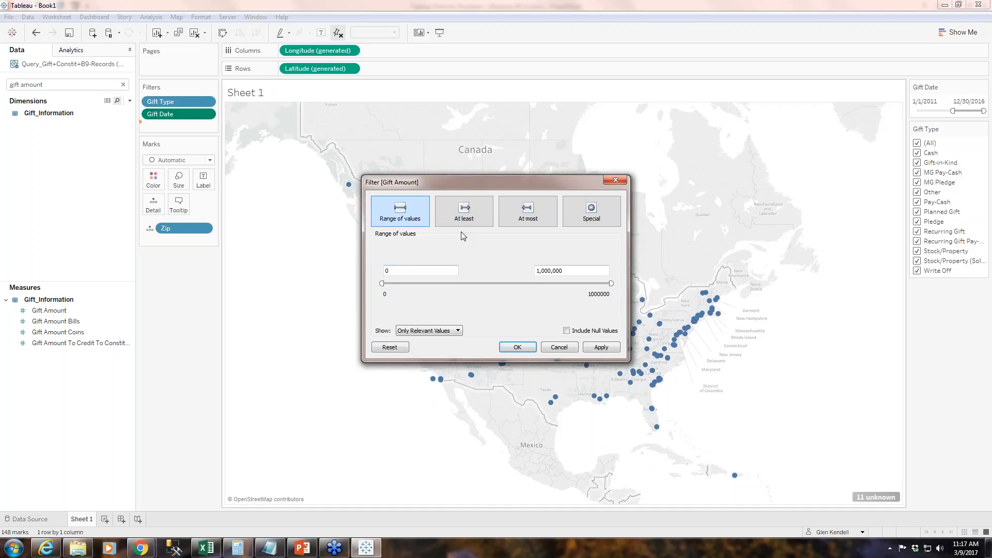
Set the Gift Amount filter to at least 100 and apply it to the map.
{"action": "left_click", "coordinate": [469, 213]}
{"action": "double_click", "coordinate": [387, 271]}
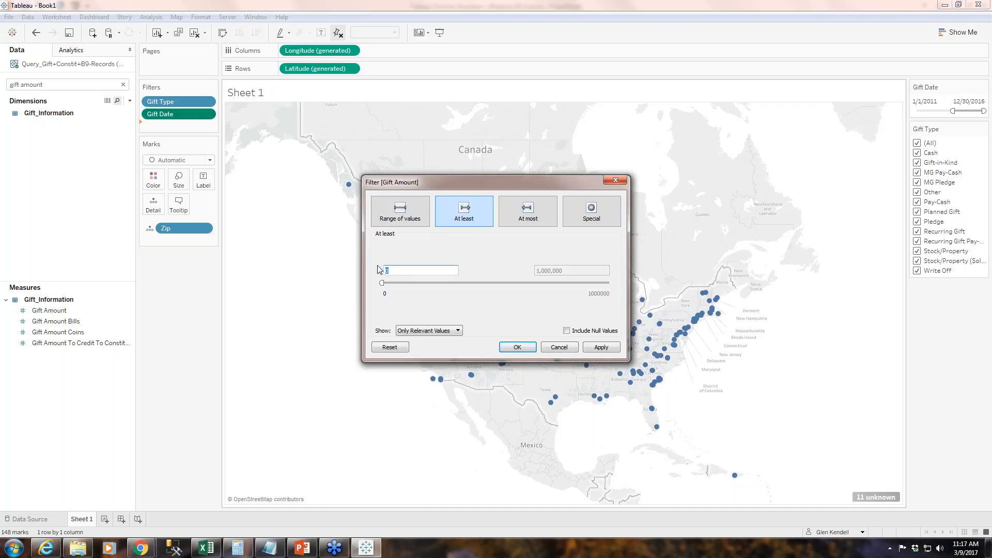
{"action": "type", "text": "100"}
{"action": "left_click", "coordinate": [610, 349]}
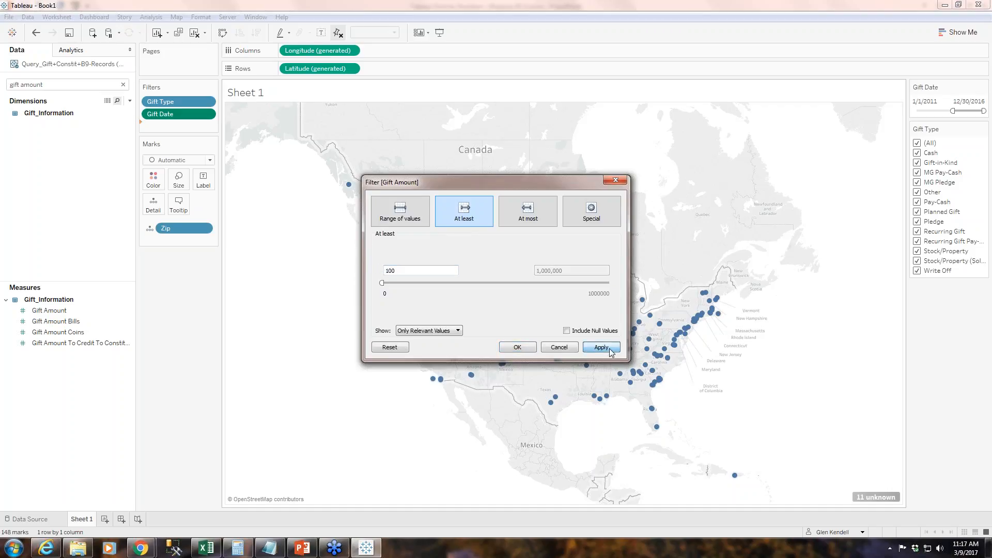
{"action": "left_click", "coordinate": [518, 348]}
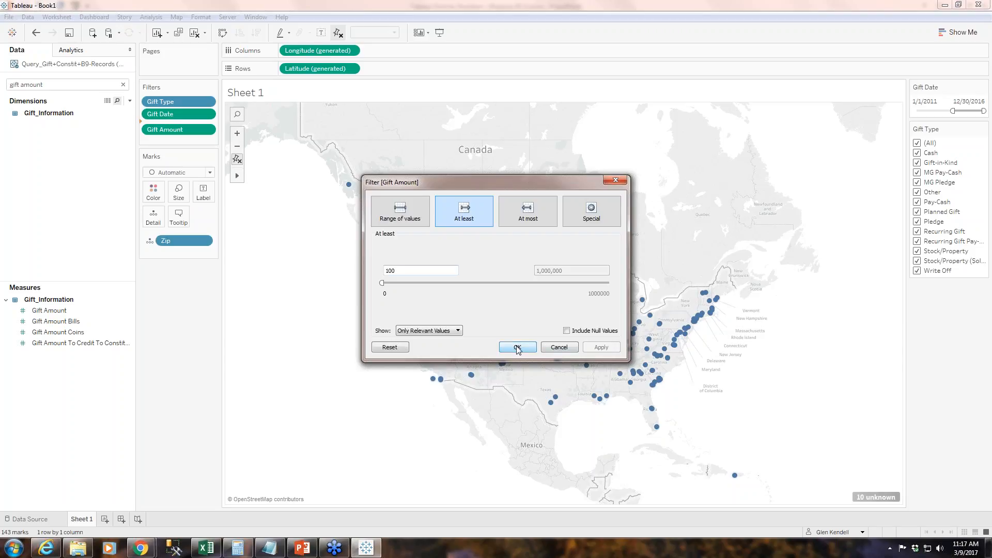
{"action": "left_click_drag", "start_coordinate": [545, 185], "coordinate": [447, 219]}
{"action": "left_click", "coordinate": [417, 380]}
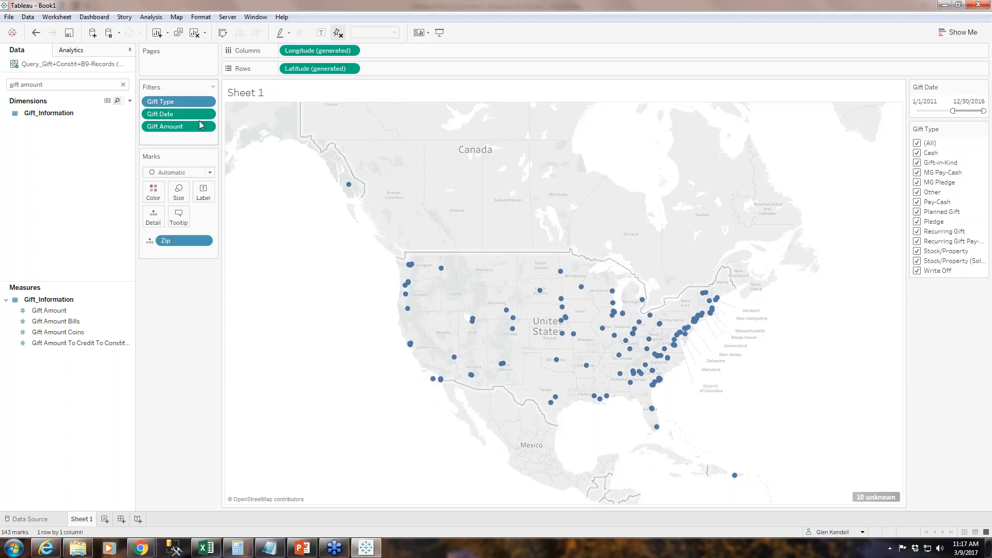
Show the Gift Amount filter control and place it between the Gift Date and Gift Type filters.
{"action": "left_click", "coordinate": [206, 126]}
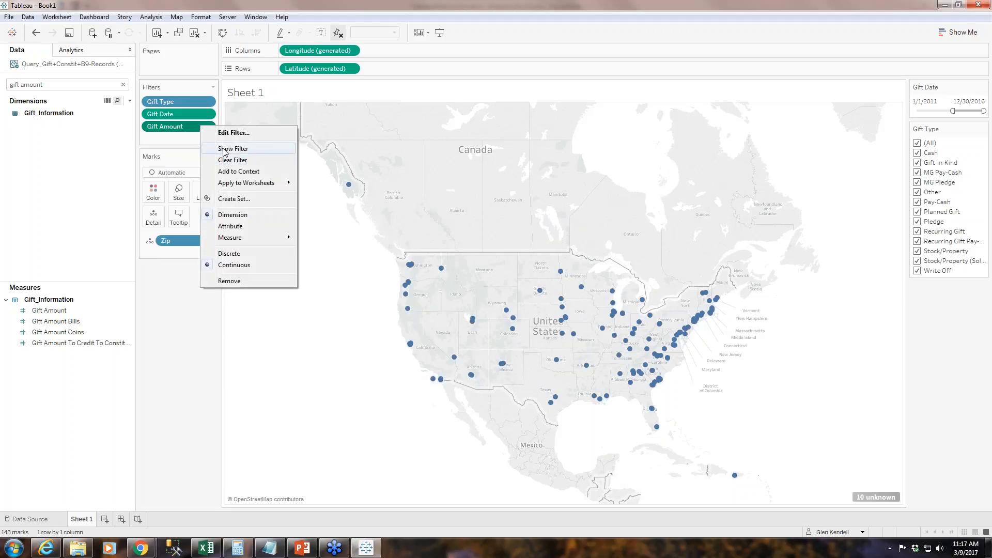
{"action": "left_click", "coordinate": [224, 150]}
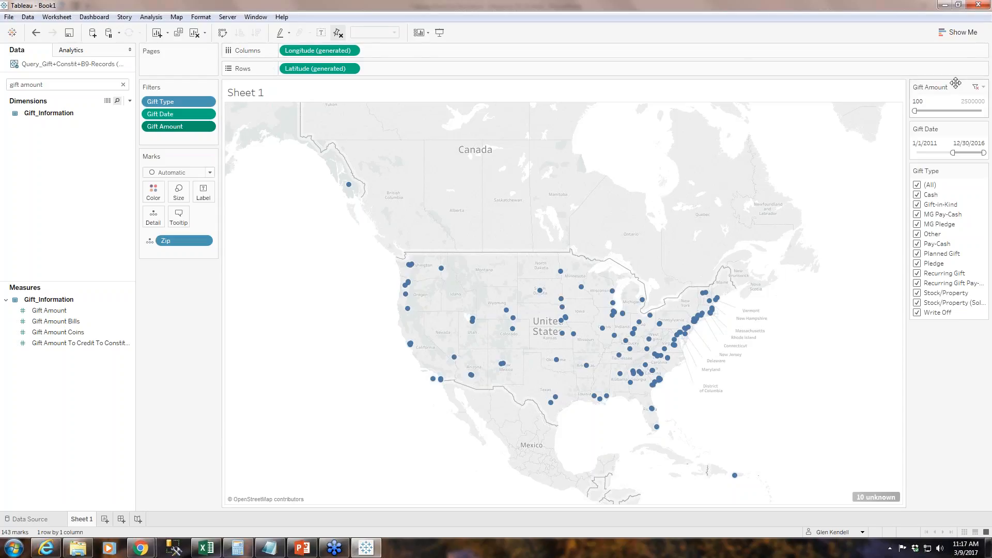
{"action": "left_click_drag", "start_coordinate": [955, 83], "coordinate": [953, 163]}
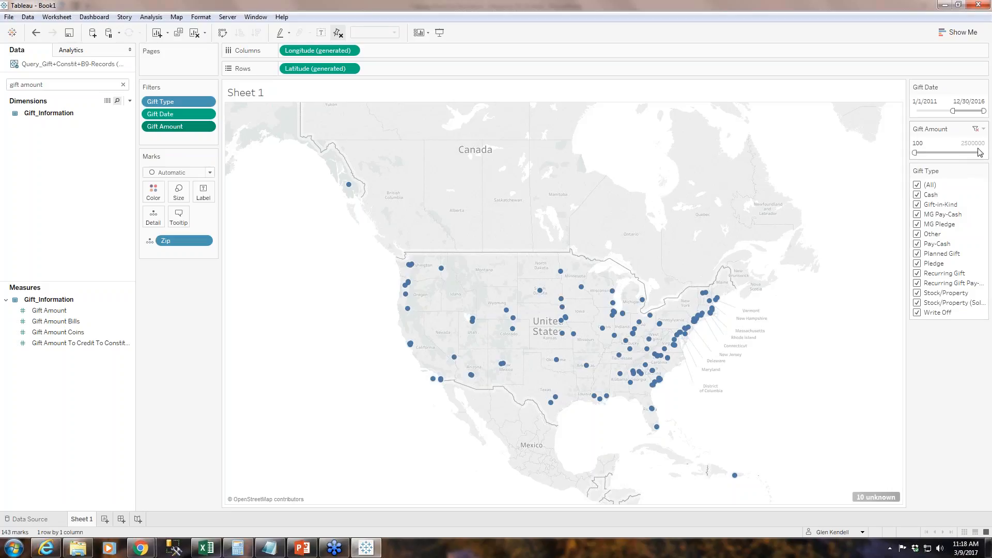
Lower the minimum of the displayed Gift Amount filter to 50.
{"action": "left_click", "coordinate": [936, 143]}
{"action": "left_click", "coordinate": [921, 143]}
{"action": "key", "text": "BackSpace"}
{"action": "key", "text": "BackSpace"}
{"action": "type", "text": "5"}
{"action": "key", "text": "Return"}
{"action": "left_click", "coordinate": [984, 130]}
{"action": "left_click", "coordinate": [985, 130]}
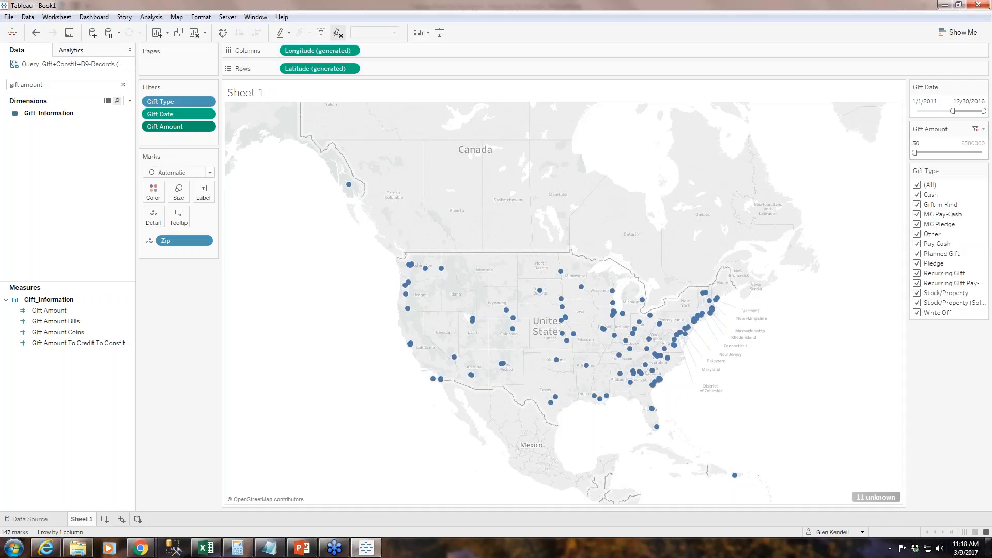
{"action": "left_click", "coordinate": [984, 129]}
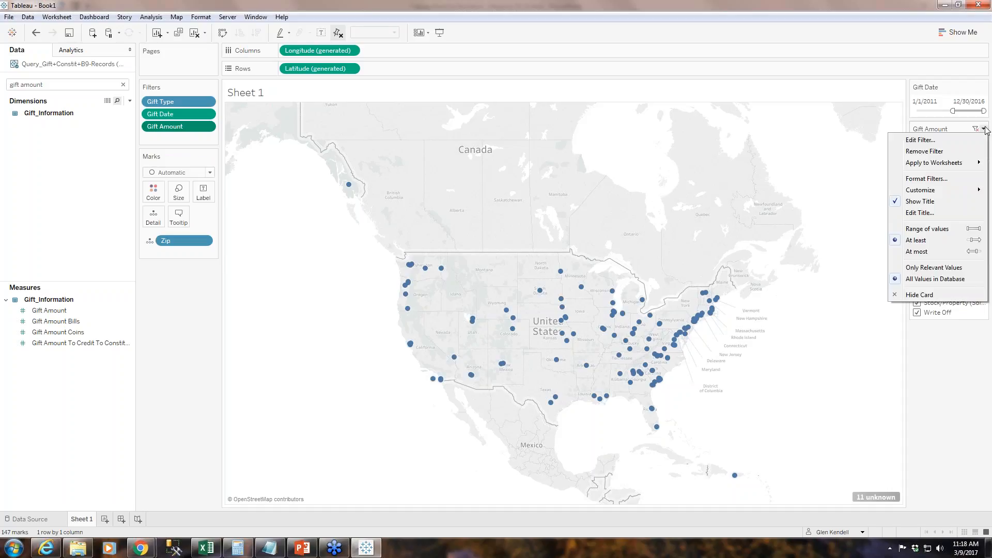
{"action": "left_click", "coordinate": [959, 125]}
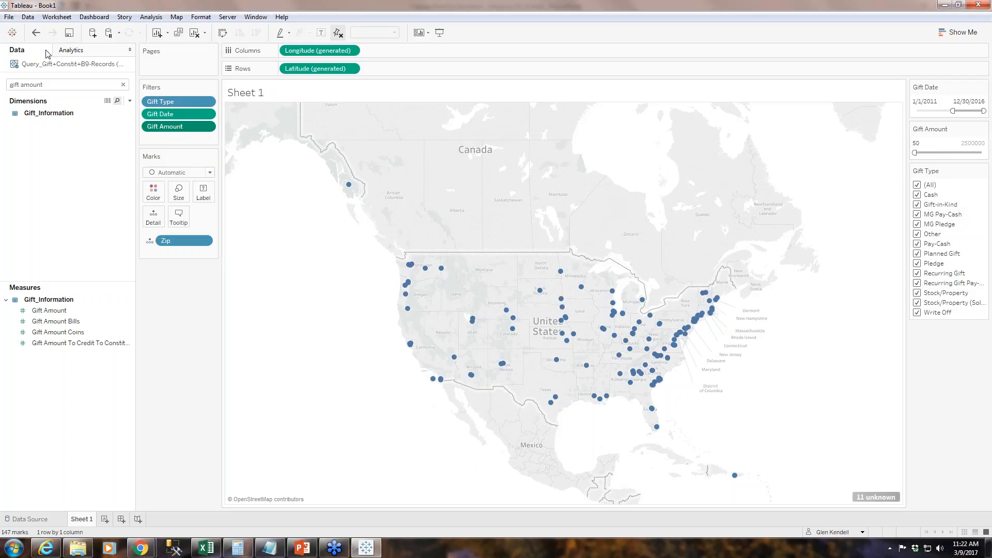
Search the data fields for "country" and add Country to the map marks as a detail under Zip.
{"action": "left_click", "coordinate": [40, 85]}
{"action": "left_click_drag", "start_coordinate": [10, 85], "coordinate": [54, 85]}
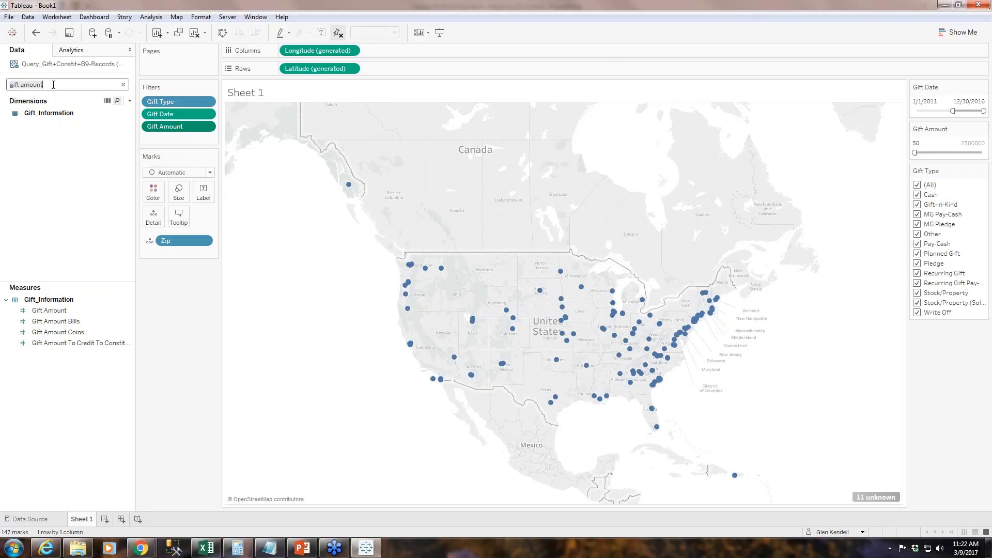
{"action": "key", "text": "BackSpace"}
{"action": "type", "text": "country"}
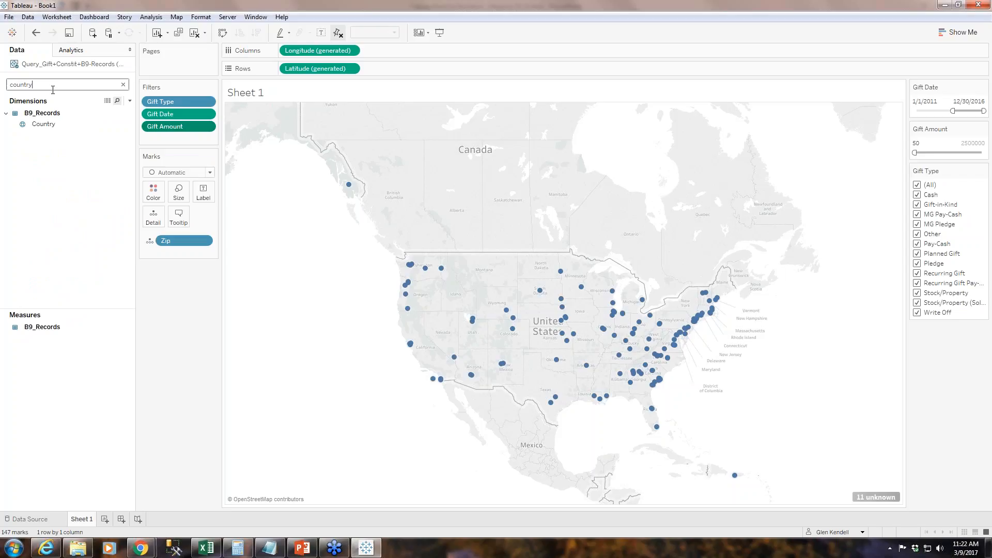
{"action": "left_click", "coordinate": [52, 125]}
{"action": "left_click_drag", "start_coordinate": [51, 127], "coordinate": [166, 255]}
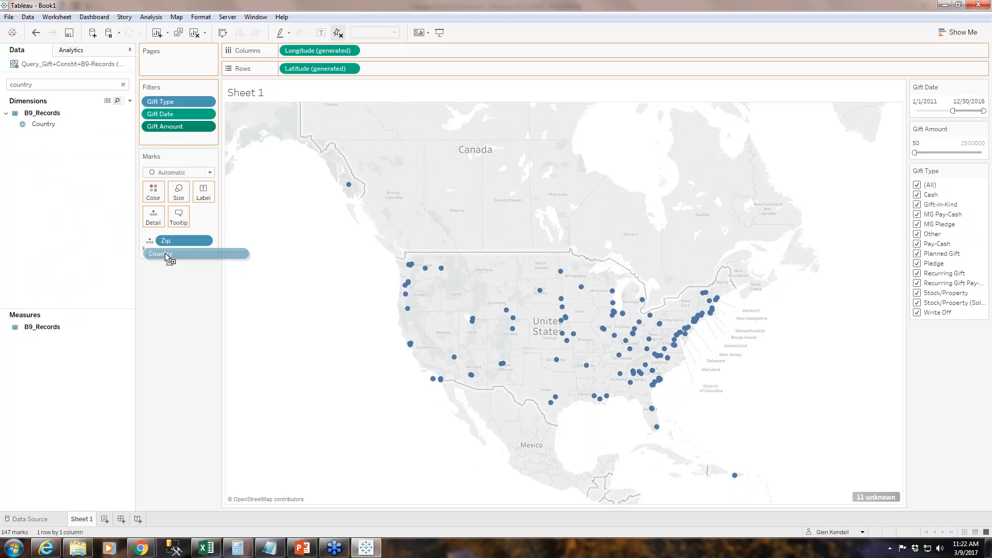
{"action": "left_click_drag", "start_coordinate": [165, 252], "coordinate": [166, 253]}
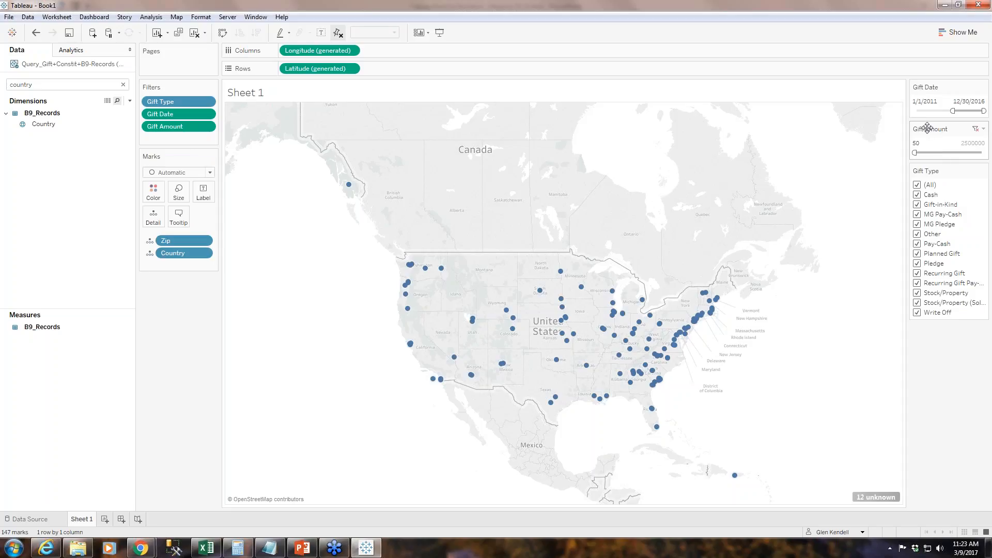
Edit the Gift Amount filter so that it allows at most 1000.
{"action": "left_click", "coordinate": [928, 144]}
{"action": "key", "text": "Return"}
{"action": "left_click", "coordinate": [983, 129]}
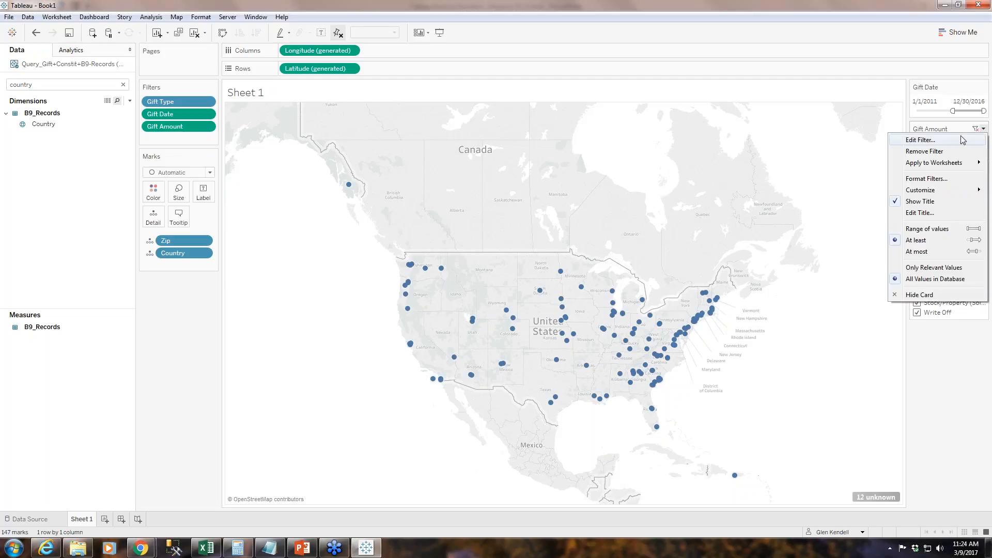
{"action": "left_click", "coordinate": [931, 146]}
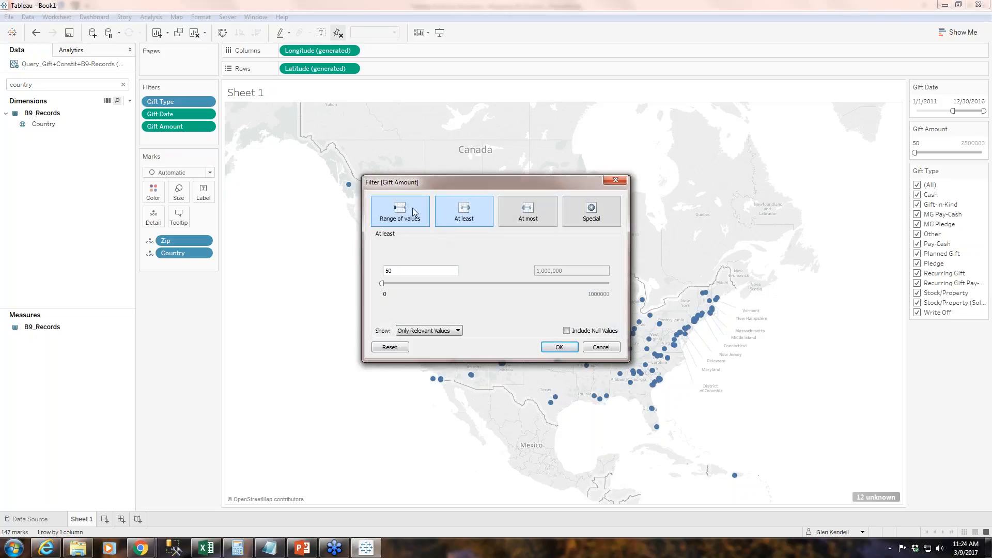
{"action": "left_click", "coordinate": [403, 220]}
{"action": "left_click", "coordinate": [528, 211]}
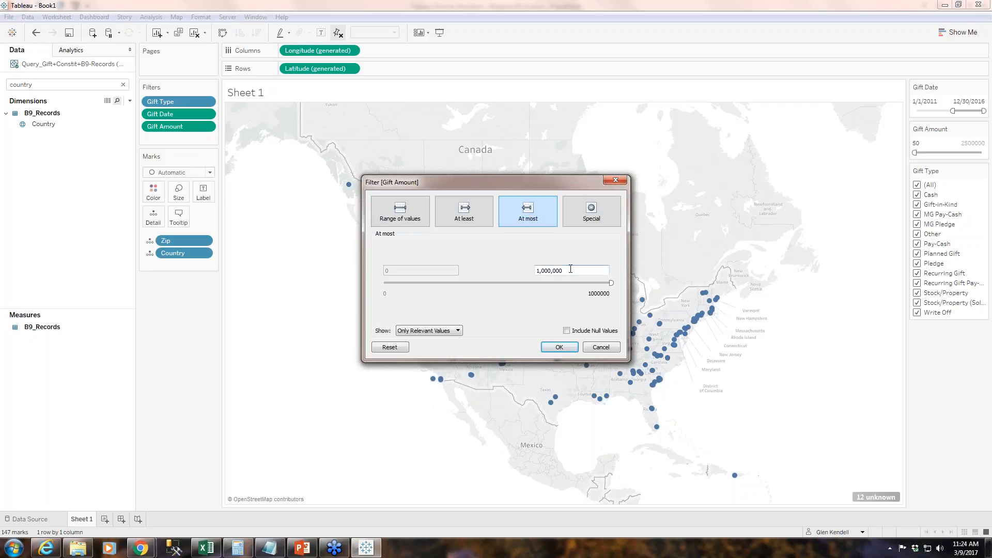
{"action": "left_click_drag", "start_coordinate": [570, 269], "coordinate": [534, 267]}
{"action": "type", "text": "1"}
{"action": "left_click", "coordinate": [568, 346]}
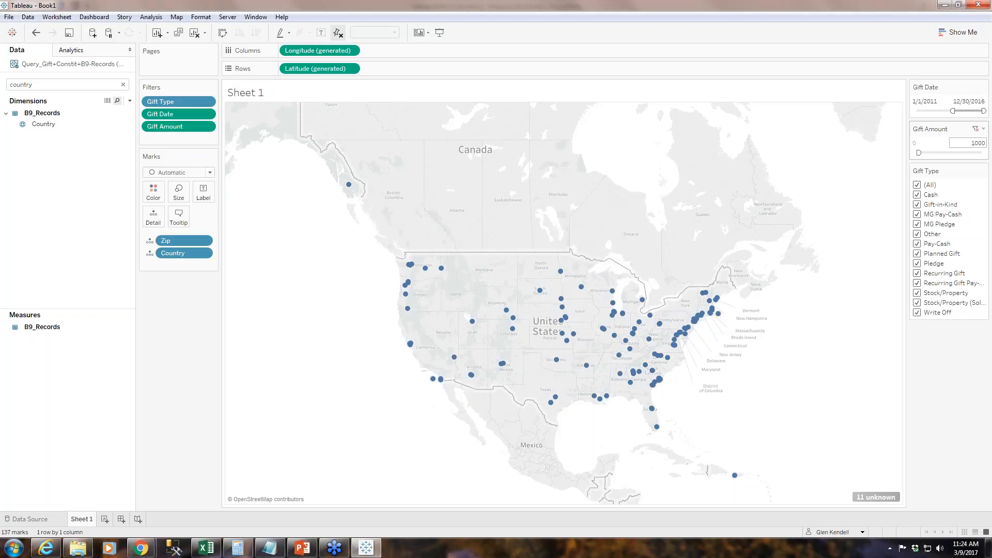
Try lowering the Gift Amount maximum to 0 with the slider and undo that change.
{"action": "mouse_move", "coordinate": [919, 153]}
{"action": "left_mouse_down"}
{"action": "mouse_move", "coordinate": [953, 152]}
{"action": "mouse_move", "coordinate": [918, 153]}
{"action": "left_mouse_up"}
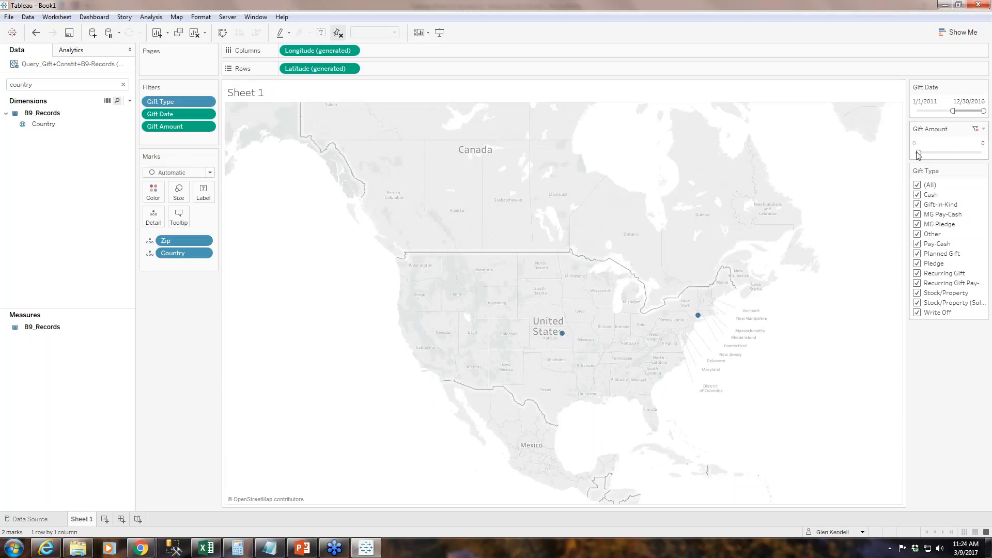
{"action": "left_click", "coordinate": [35, 32]}
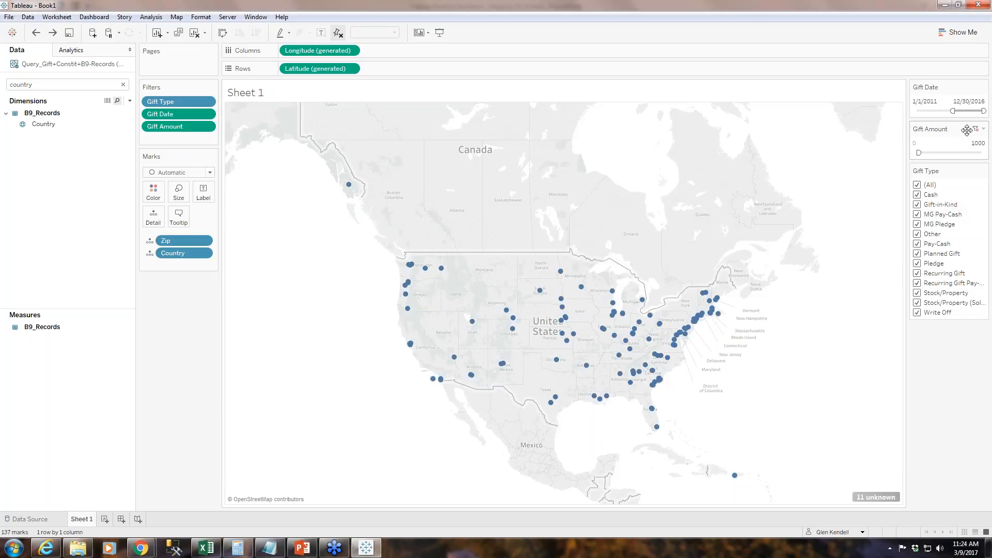
Switch the Gift Amount filter to a range of values and set its minimum to 10.
{"action": "left_click", "coordinate": [984, 128]}
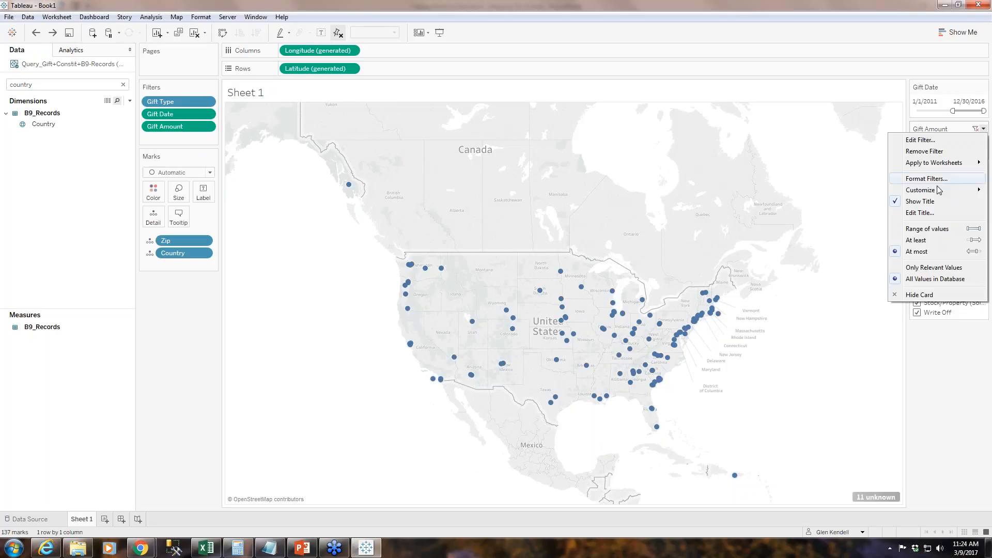
{"action": "left_click", "coordinate": [937, 231]}
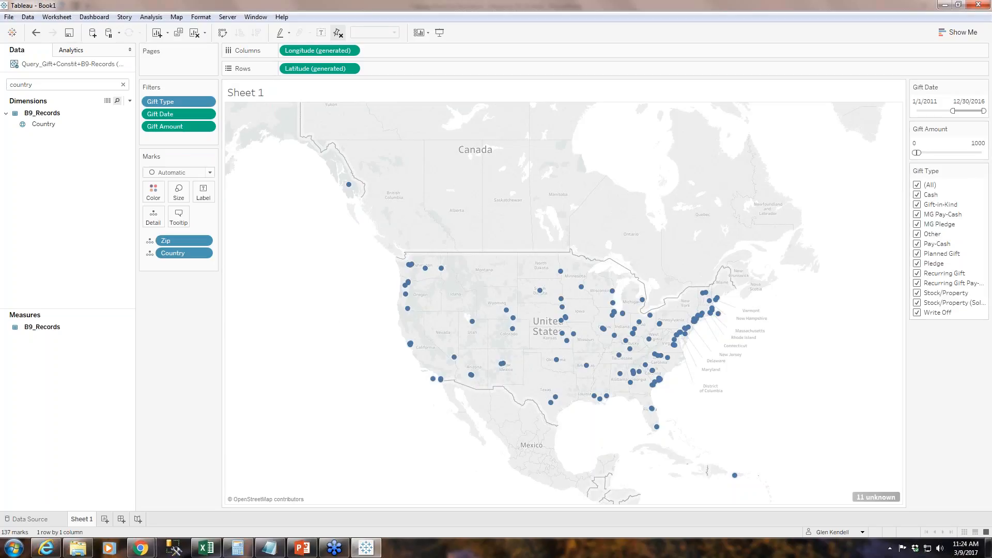
{"action": "left_click", "coordinate": [915, 143]}
{"action": "left_click", "coordinate": [916, 144]}
{"action": "type", "text": "10"}
{"action": "left_click", "coordinate": [918, 101]}
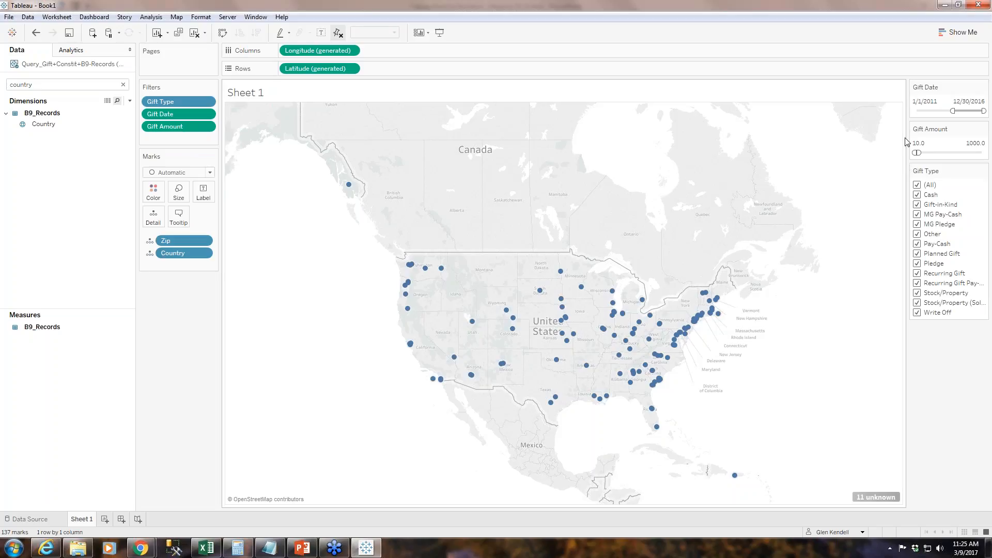
Search the data fields for "region" and add Region as a filter on the map.
{"action": "left_click", "coordinate": [46, 84]}
{"action": "left_click_drag", "start_coordinate": [9, 84], "coordinate": [42, 92]}
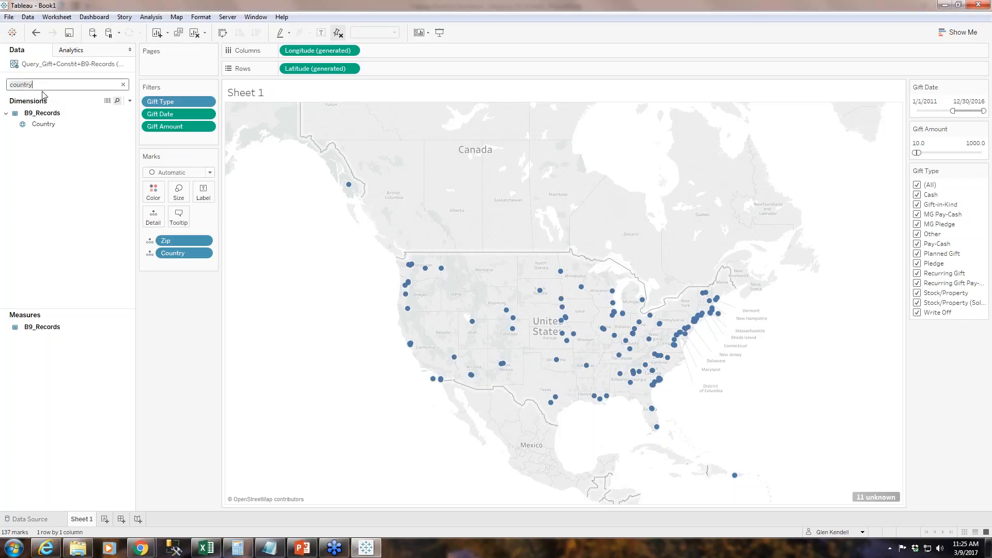
{"action": "type", "text": "region"}
{"action": "left_click", "coordinate": [43, 128]}
{"action": "left_click", "coordinate": [43, 128]}
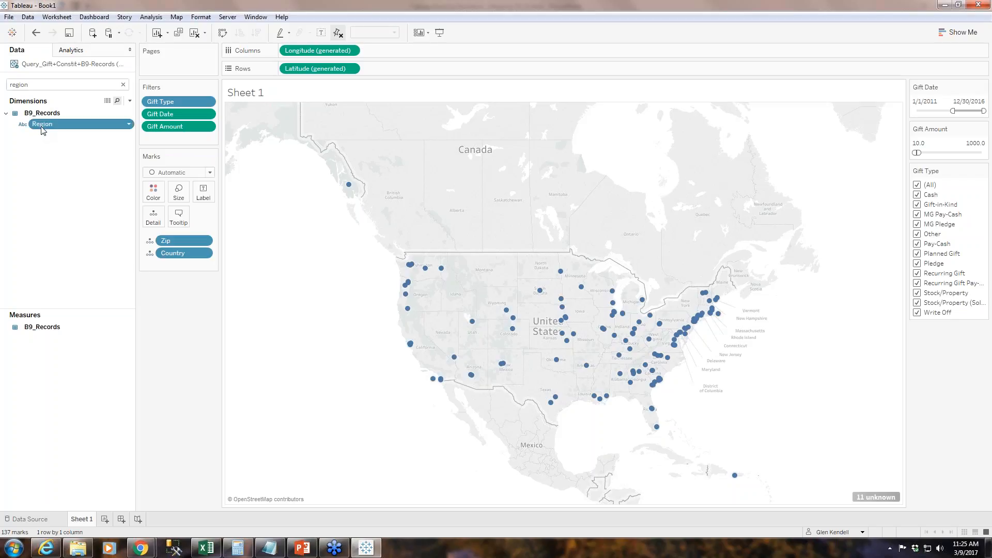
{"action": "left_click_drag", "start_coordinate": [43, 129], "coordinate": [147, 136]}
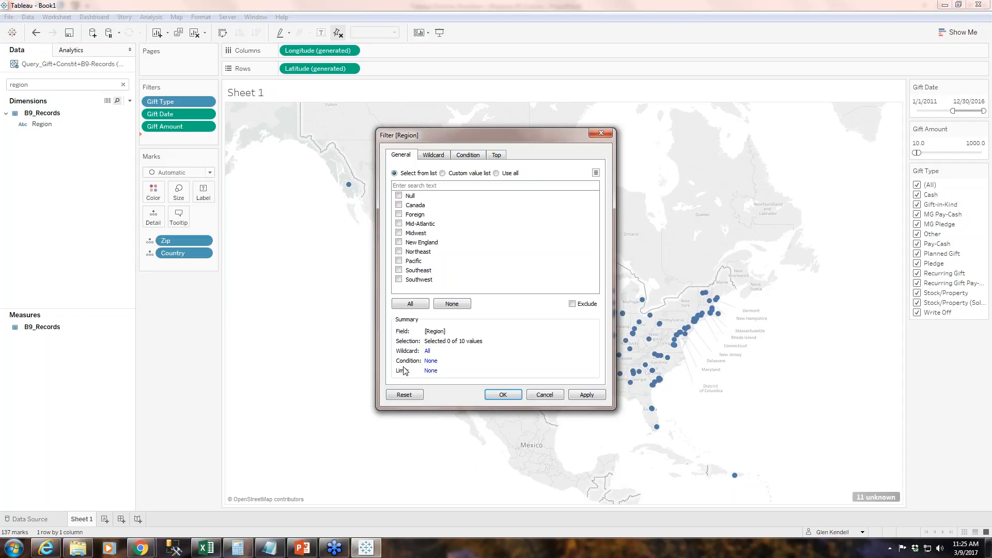
Select every value except Null in the Region filter and apply it to the map.
{"action": "left_click", "coordinate": [412, 304]}
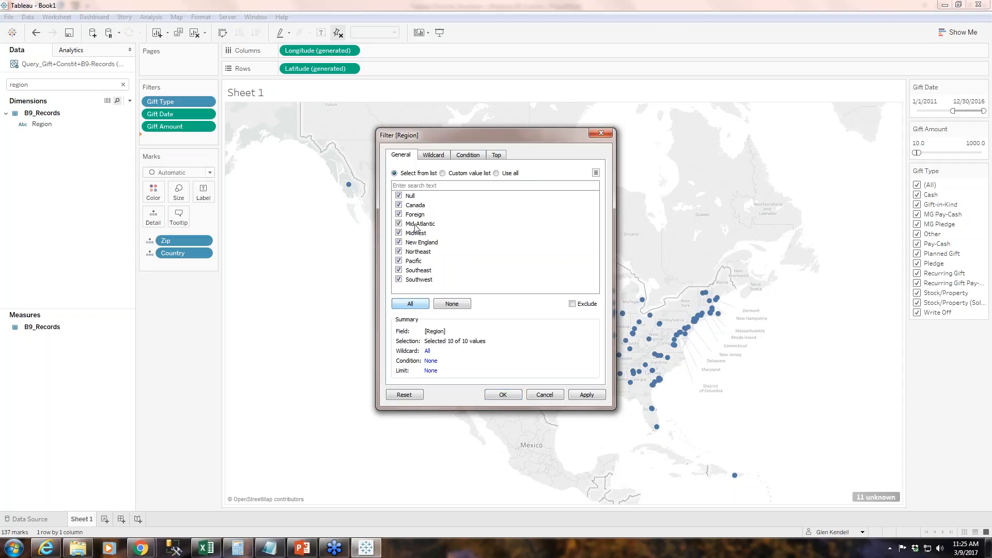
{"action": "left_click", "coordinate": [399, 197]}
{"action": "left_click_drag", "start_coordinate": [532, 141], "coordinate": [302, 203]}
{"action": "left_click", "coordinate": [367, 454]}
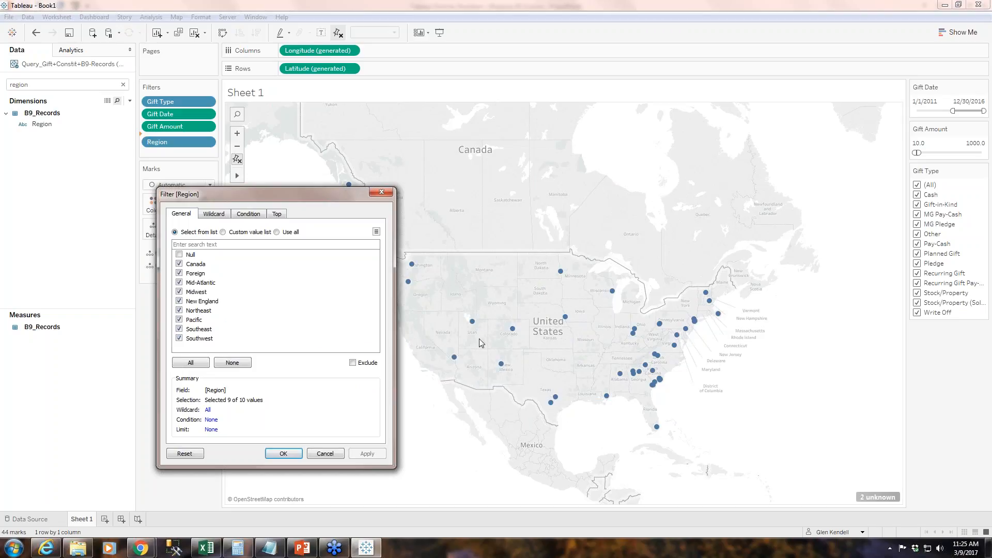
Include Null in the Region filter again, apply it and close the filter settings.
{"action": "left_click", "coordinate": [178, 256]}
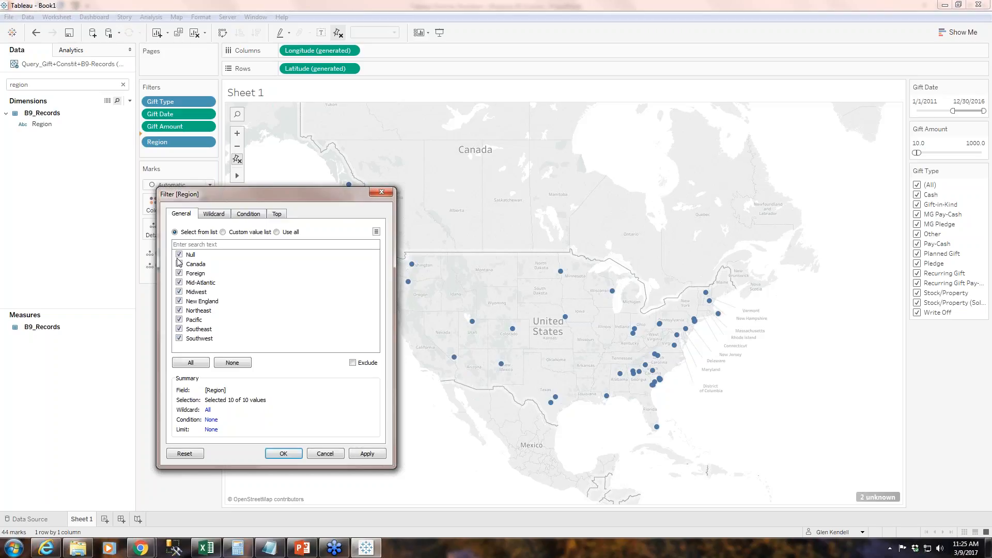
{"action": "left_click", "coordinate": [381, 455]}
{"action": "left_click", "coordinate": [368, 454]}
{"action": "left_click", "coordinate": [368, 454]}
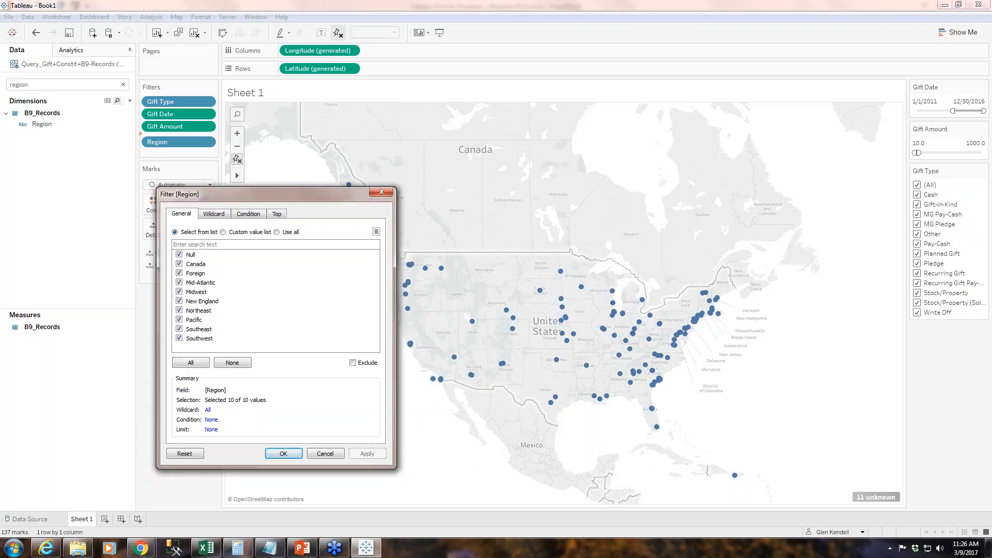
{"action": "left_click", "coordinate": [295, 454]}
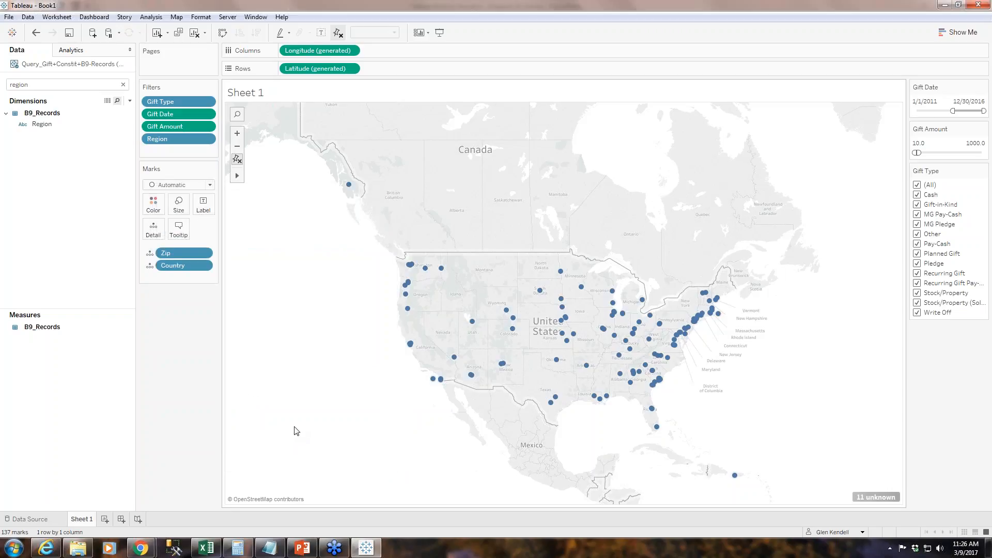
Show the Region filter control beside the map and make it a multiple-values dropdown.
{"action": "right_click", "coordinate": [202, 138]}
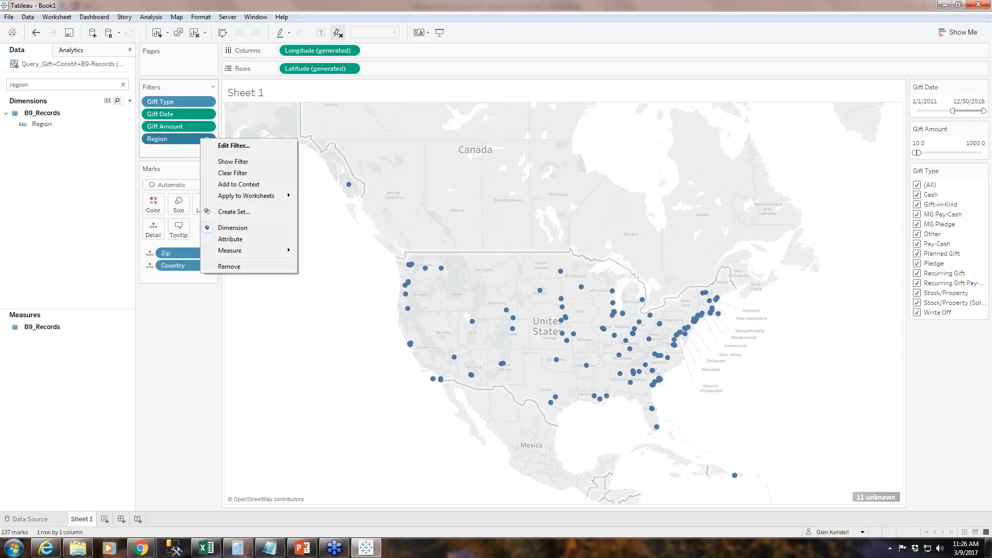
{"action": "left_click", "coordinate": [233, 161]}
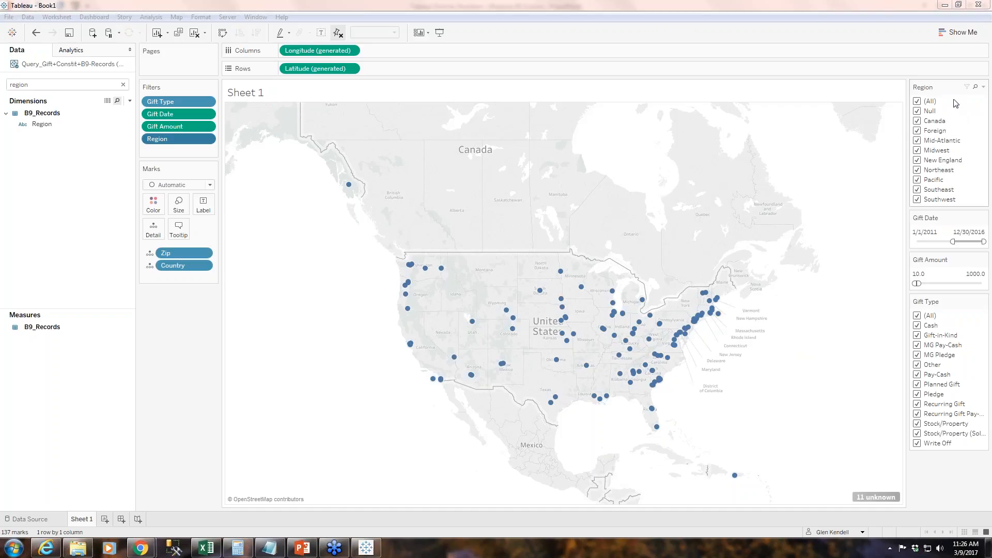
{"action": "left_click", "coordinate": [983, 88]}
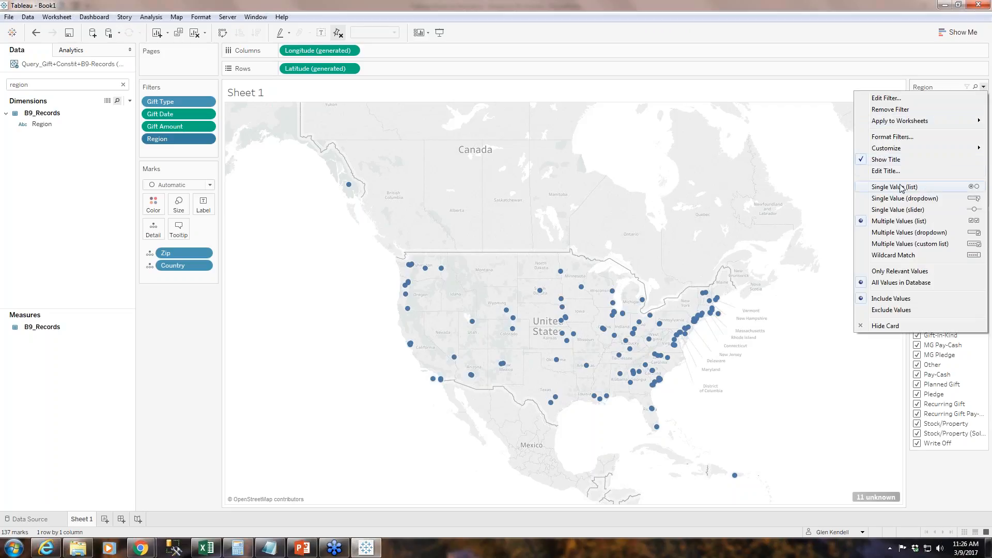
{"action": "left_click", "coordinate": [909, 233]}
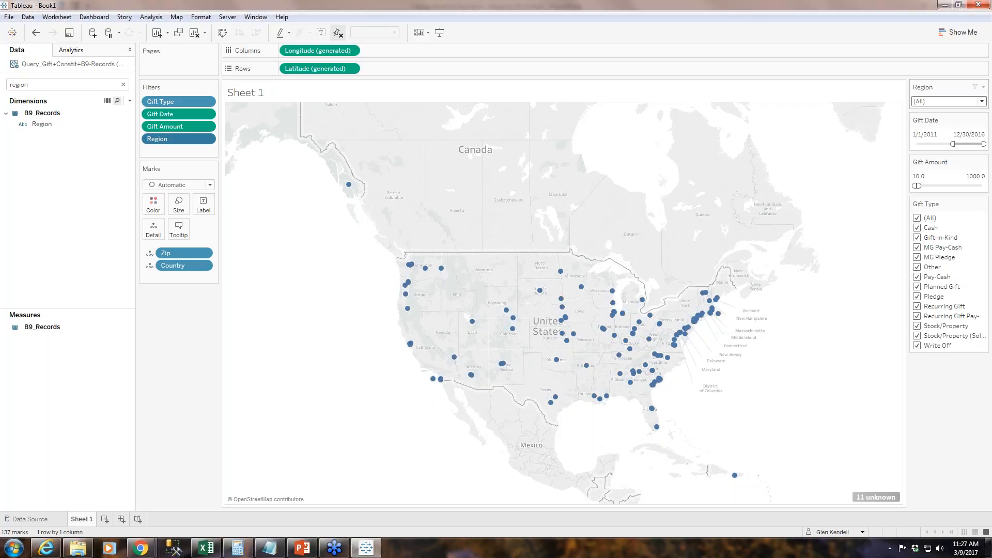
{"action": "left_click", "coordinate": [980, 103]}
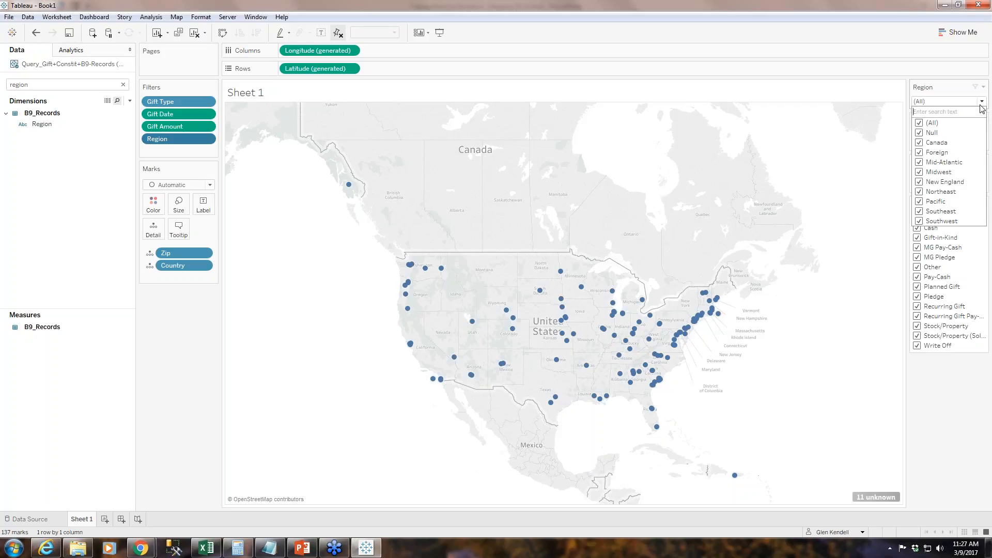
{"action": "left_click", "coordinate": [968, 104]}
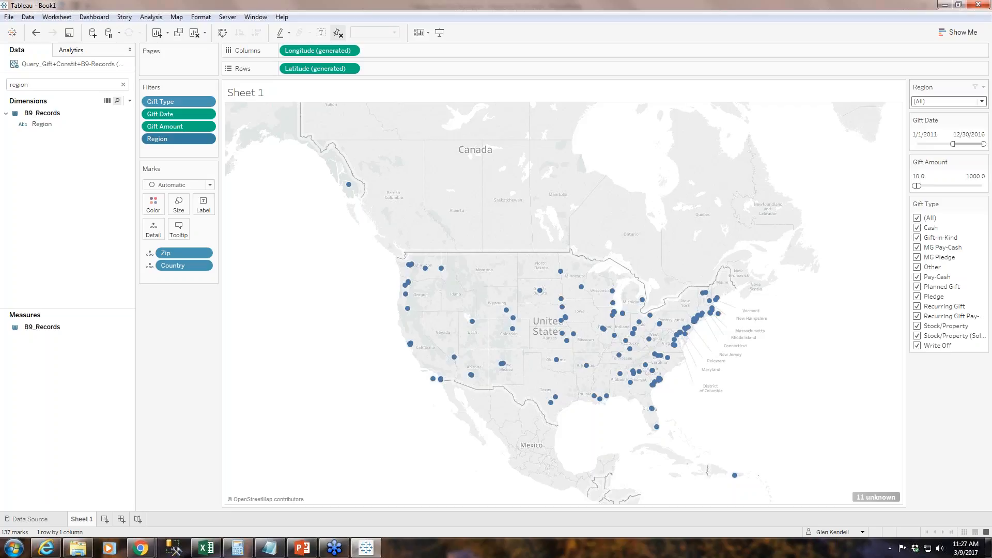
Move the Region filter card below Gift Type and change the Gift Type filter to a multiple-values dropdown.
{"action": "left_click_drag", "start_coordinate": [959, 86], "coordinate": [932, 369]}
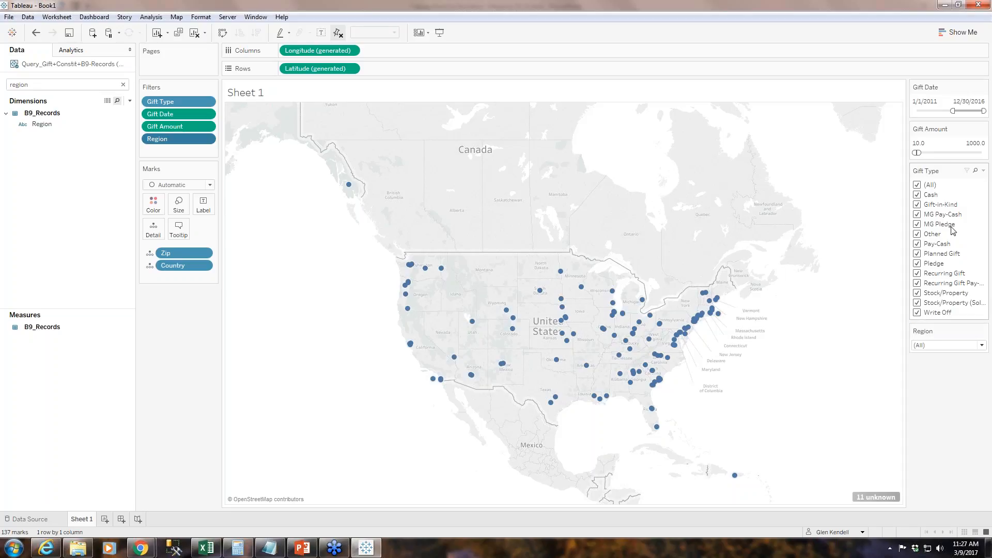
{"action": "left_click", "coordinate": [984, 170]}
{"action": "left_click", "coordinate": [916, 316]}
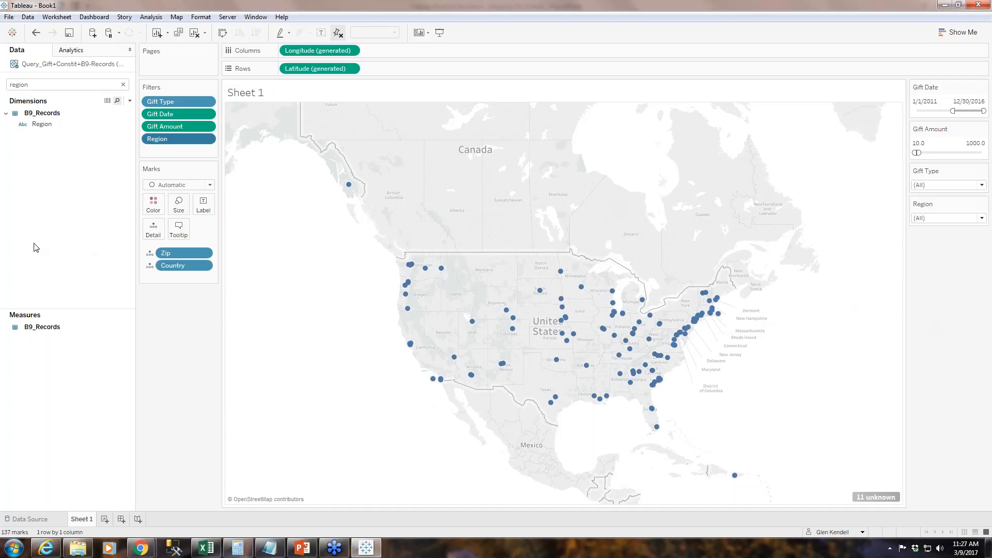
Clear the data field search and collapse the Constituent_Information dimensions.
{"action": "left_click", "coordinate": [42, 85]}
{"action": "key", "text": "BackSpace"}
{"action": "key", "text": "BackSpace"}
{"action": "key", "text": "BackSpace"}
{"action": "key", "text": "BackSpace"}
{"action": "key", "text": "BackSpace"}
{"action": "key", "text": "BackSpace"}
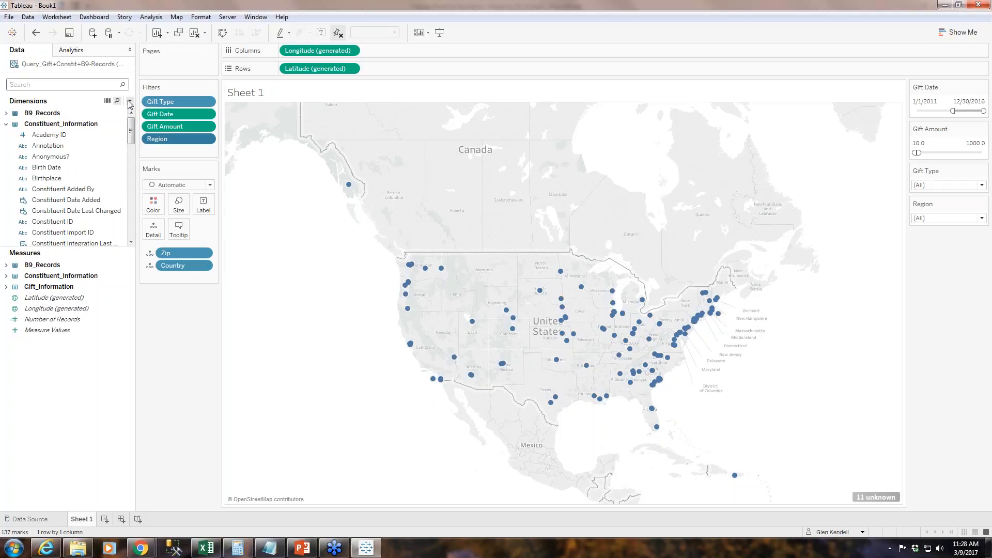
{"action": "left_click", "coordinate": [7, 124]}
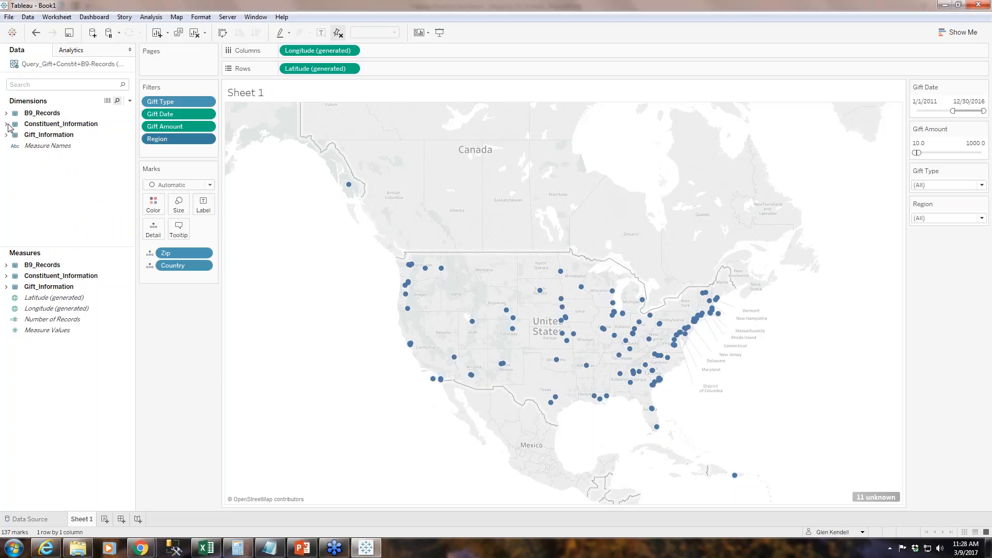
Start a new calculated field and name it Generation.
{"action": "left_click", "coordinate": [130, 100]}
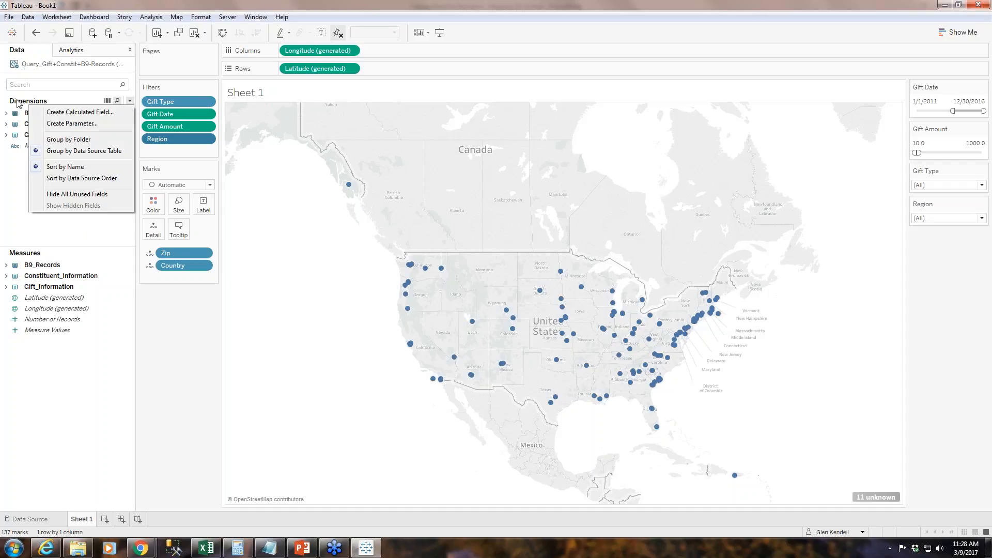
{"action": "left_click", "coordinate": [106, 117]}
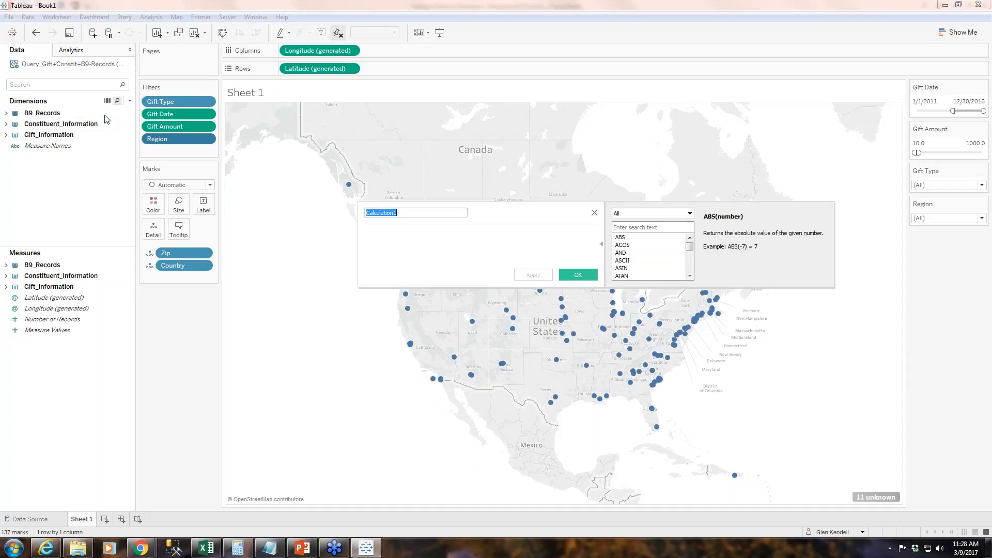
{"action": "type", "text": "Generation"}
Copy the age formula for Millennial, Gen X, Boomer and Silent Gen from the Cheat-Sheet in Notepad into the calculation and save it.
{"action": "left_click", "coordinate": [274, 549]}
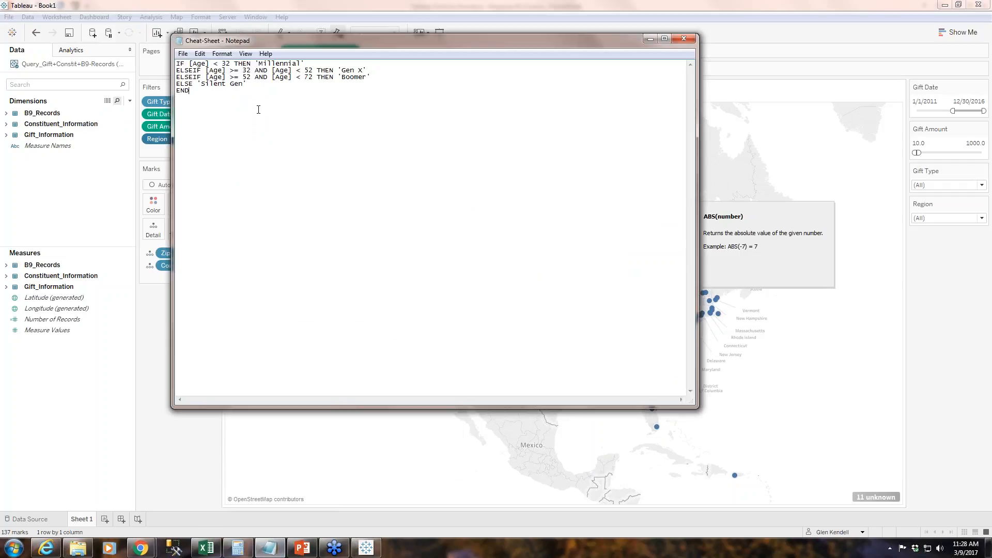
{"action": "left_click_drag", "start_coordinate": [222, 102], "coordinate": [148, 43]}
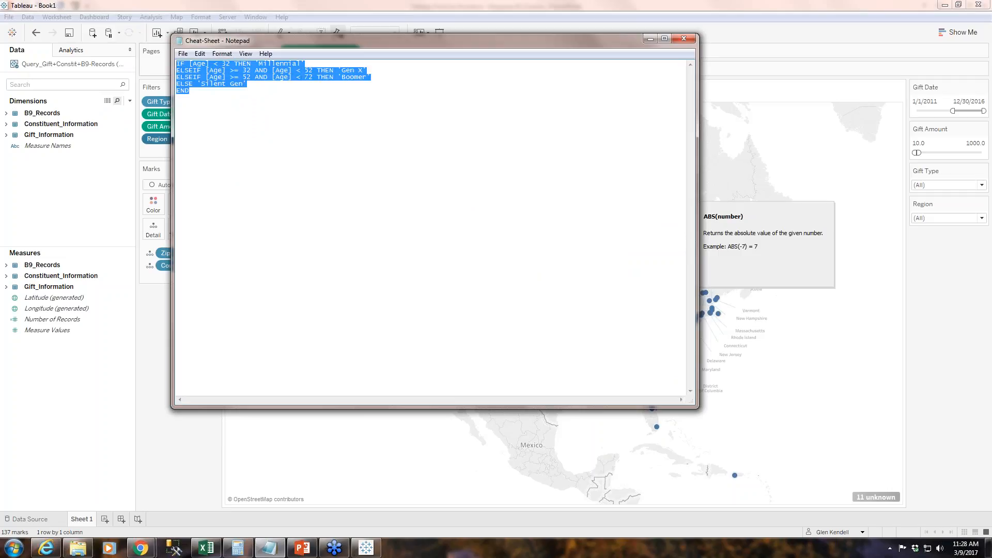
{"action": "left_click", "coordinate": [651, 39]}
{"action": "left_click", "coordinate": [415, 242]}
{"action": "key", "text": "ctrl+v"}
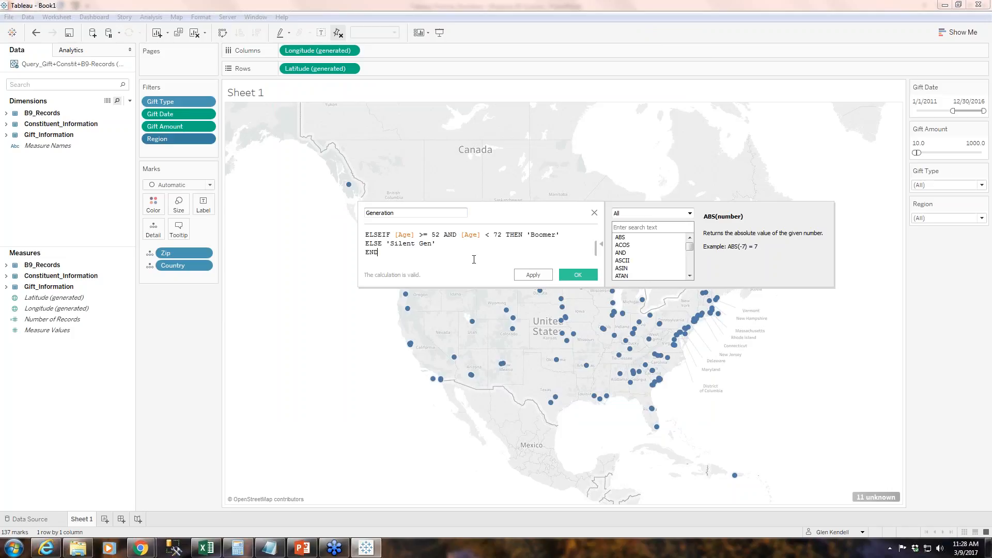
{"action": "scroll", "coordinate": [473, 259], "scroll_direction": "up", "scroll_amount": 1}
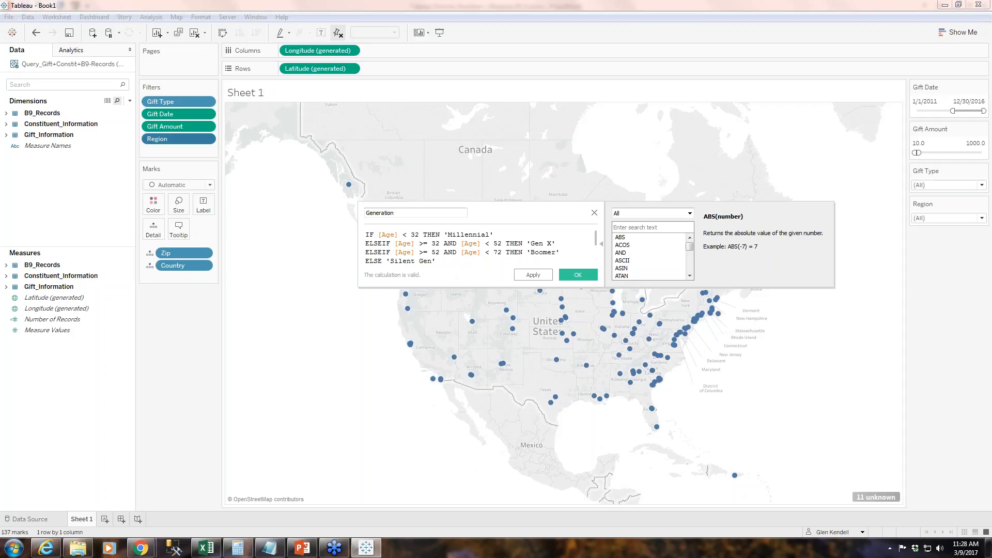
{"action": "key", "text": "Return"}
{"action": "type", "text": "END"}
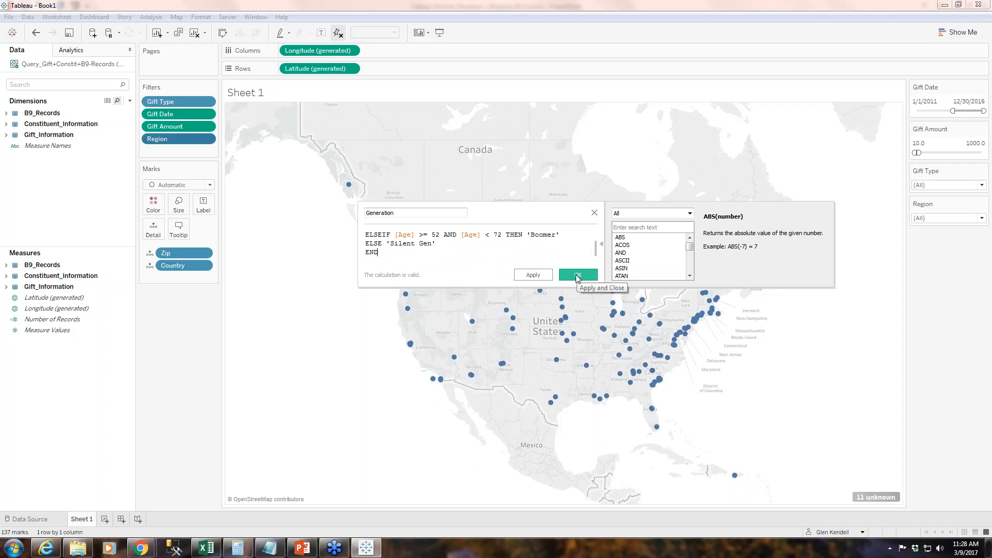
{"action": "left_click", "coordinate": [533, 275]}
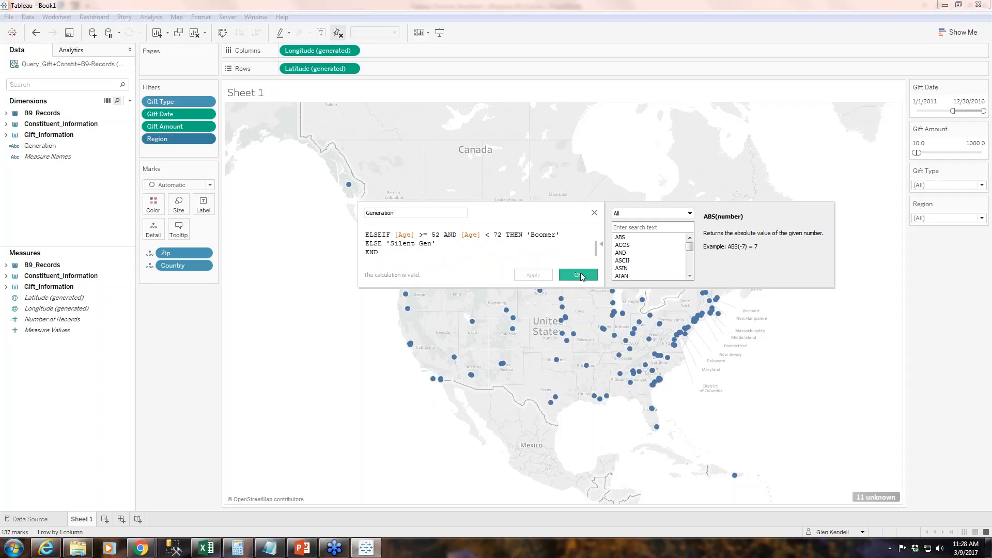
{"action": "left_click", "coordinate": [579, 275]}
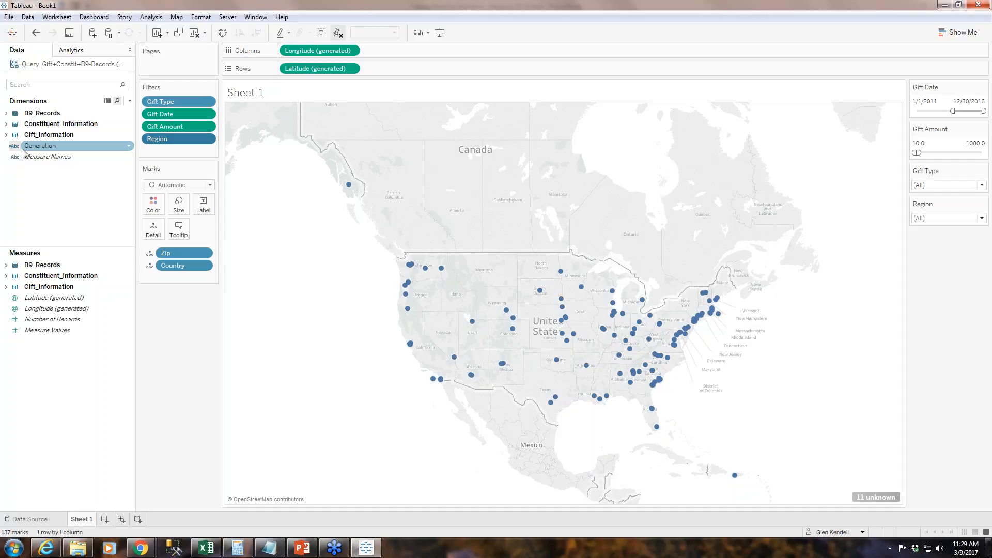
Add the Generation field as a filter with all of its values selected.
{"action": "left_click", "coordinate": [38, 148]}
{"action": "left_click_drag", "start_coordinate": [39, 147], "coordinate": [173, 151]}
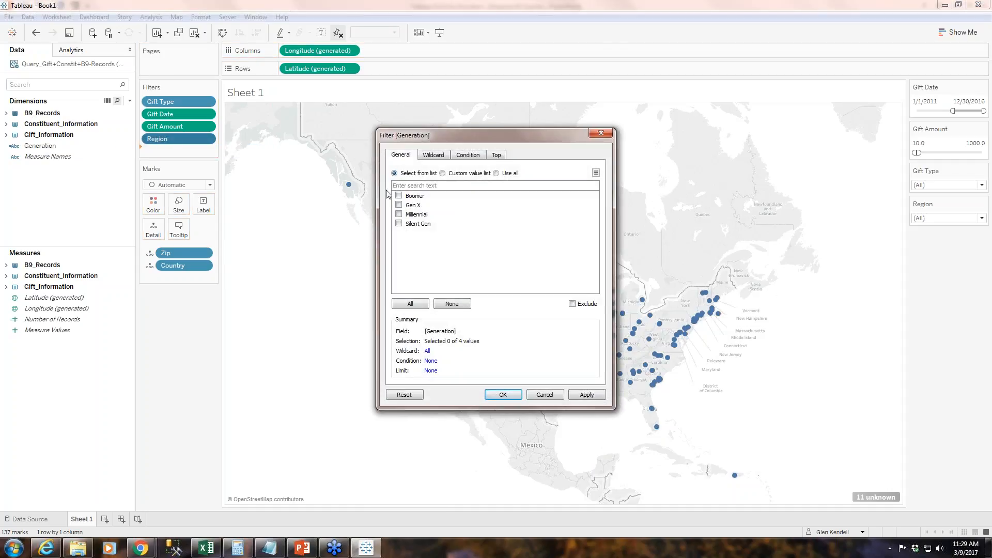
{"action": "left_click", "coordinate": [410, 305]}
{"action": "left_click", "coordinate": [503, 395]}
Show the Generation filter control and move its card below Region.
{"action": "left_click", "coordinate": [206, 151]}
{"action": "left_click", "coordinate": [235, 177]}
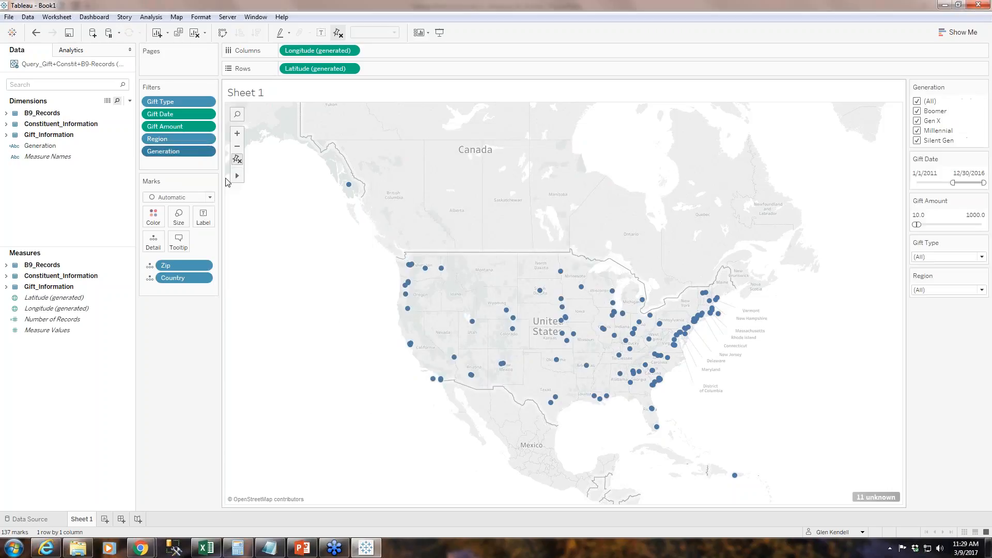
{"action": "left_click_drag", "start_coordinate": [955, 106], "coordinate": [949, 304]}
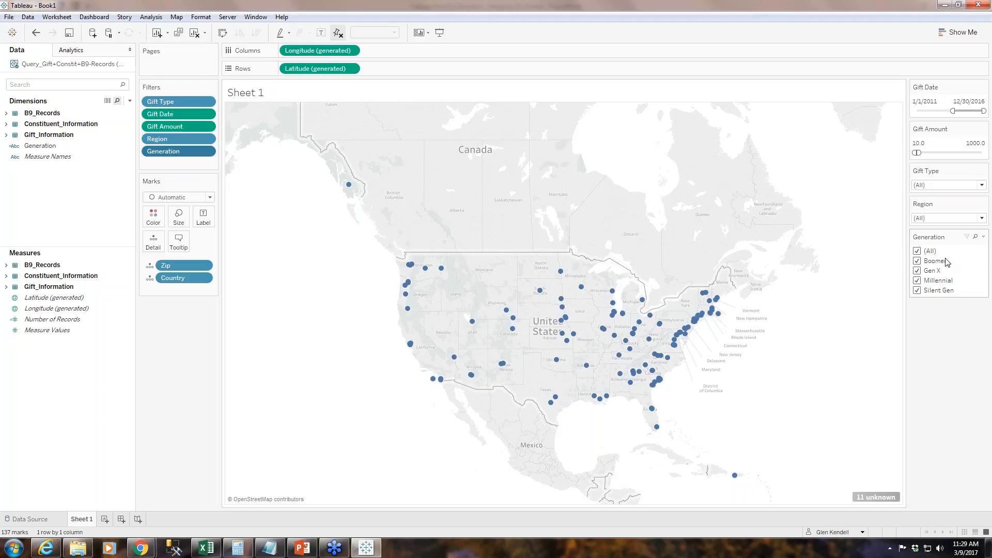
Try limiting the Generation filter to Boomer and Gen X, then to Gen X alone, and restore all values.
{"action": "left_click", "coordinate": [919, 252]}
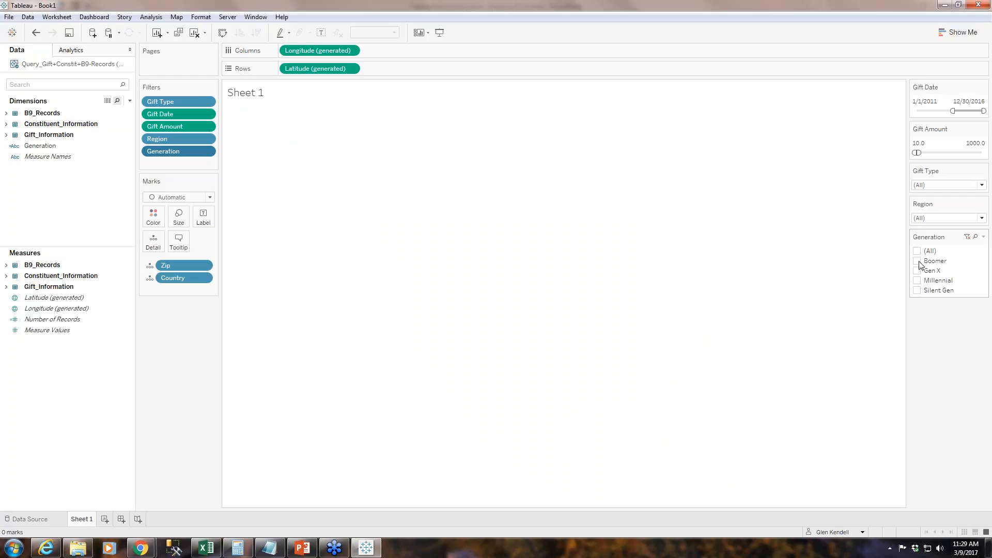
{"action": "left_click", "coordinate": [918, 261]}
{"action": "left_click", "coordinate": [918, 271]}
{"action": "left_click", "coordinate": [917, 261]}
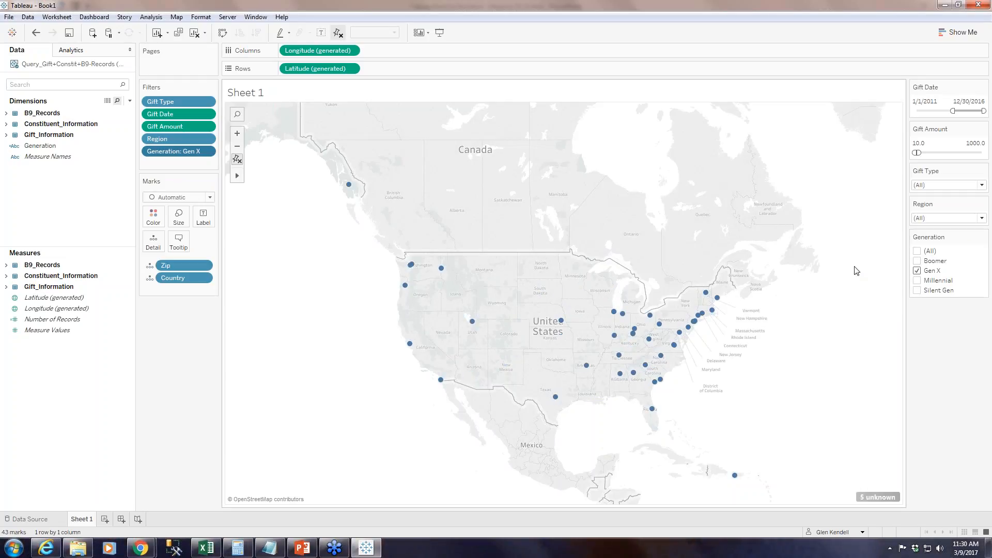
{"action": "left_click", "coordinate": [917, 251]}
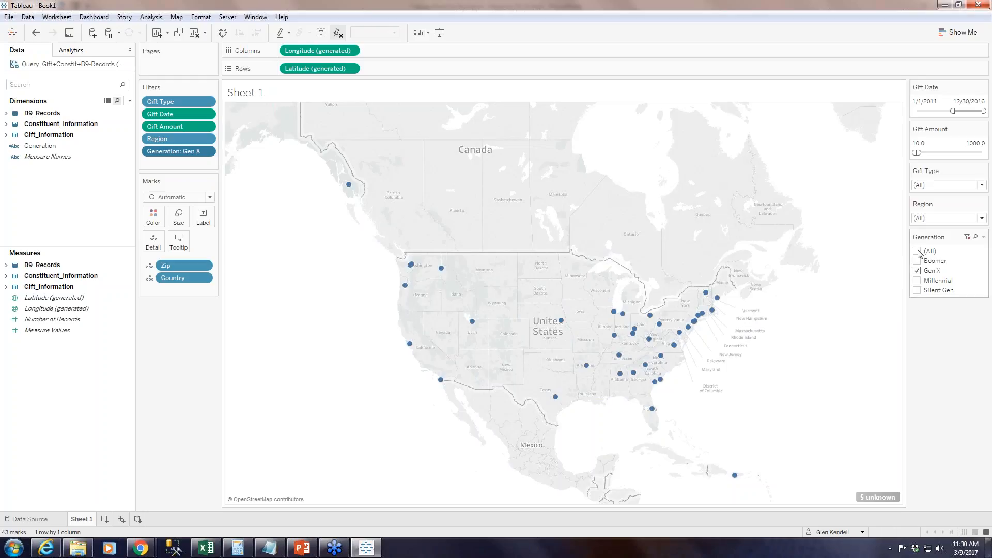
Change the Generation filter control to a single-value slider.
{"action": "left_click", "coordinate": [983, 238]}
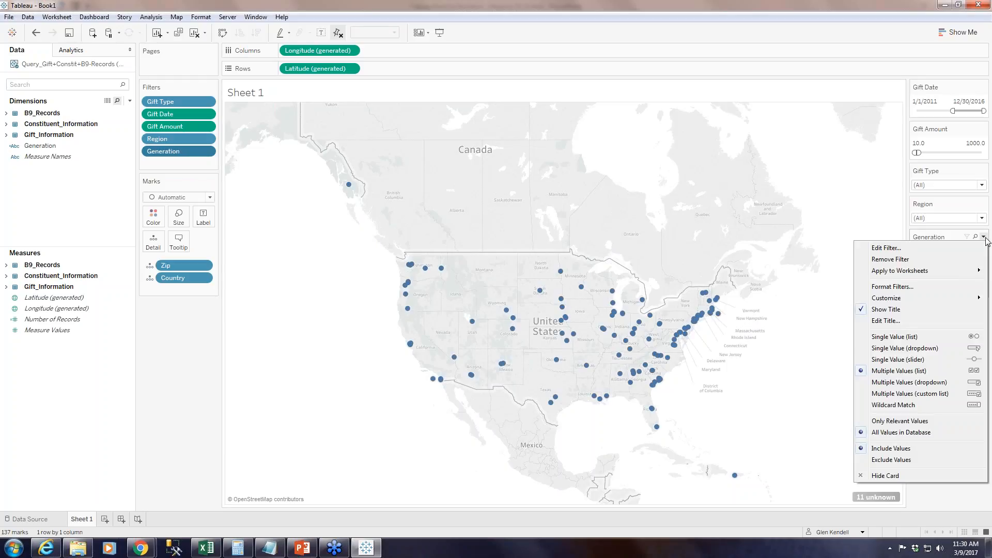
{"action": "left_click", "coordinate": [898, 360]}
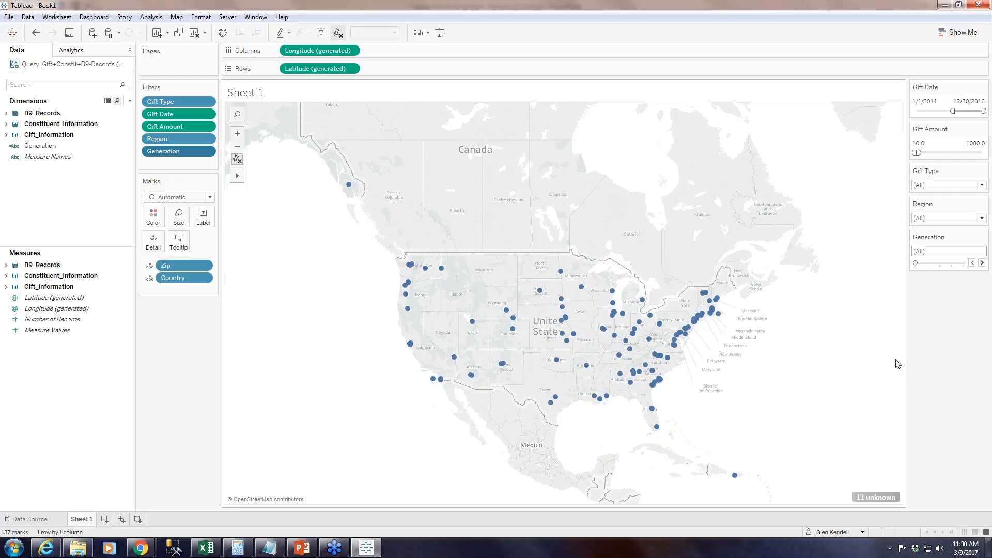
Step the Generation slider through Boomer, Gen X, Millennial and Silent Gen to compare the maps, and return it to (All).
{"action": "left_click", "coordinate": [982, 263]}
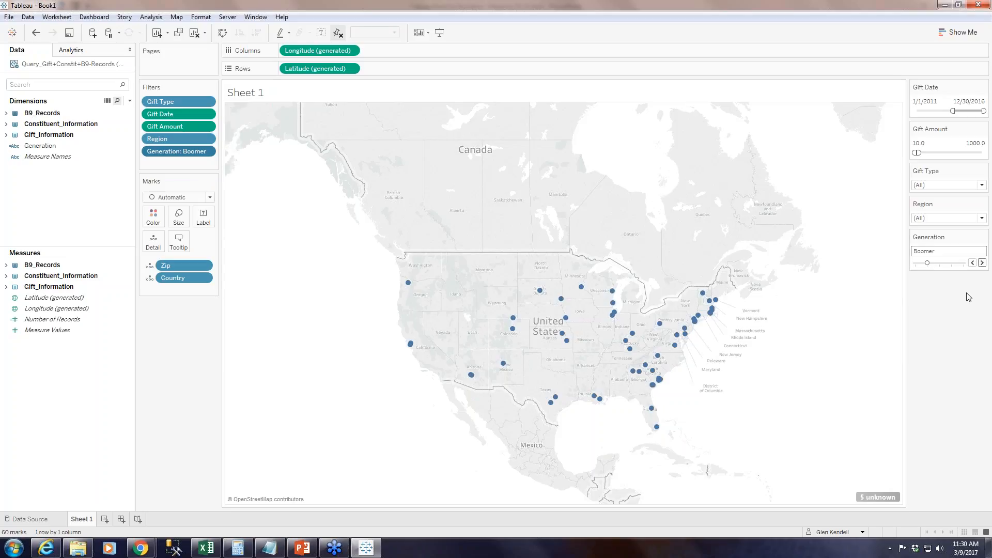
{"action": "left_click", "coordinate": [983, 263]}
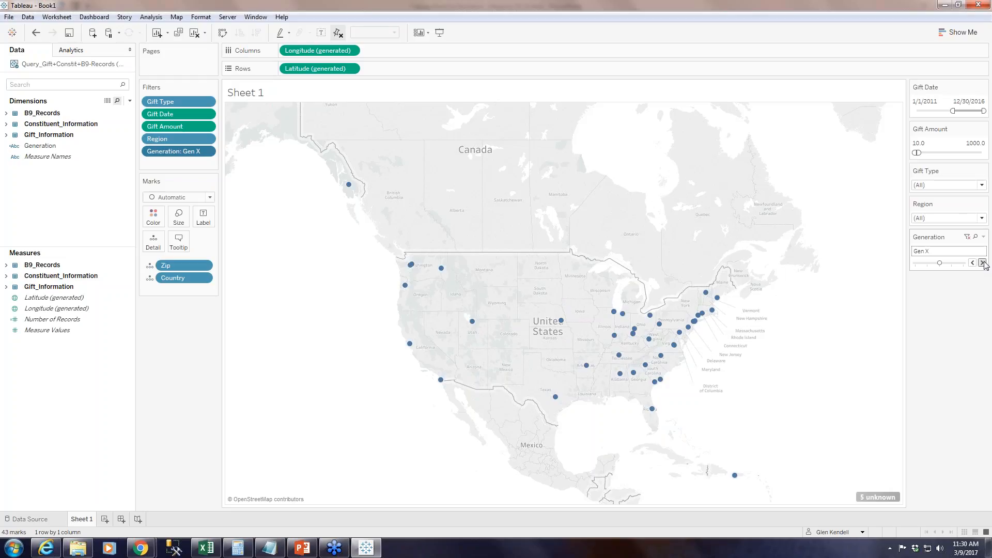
{"action": "left_click", "coordinate": [982, 263]}
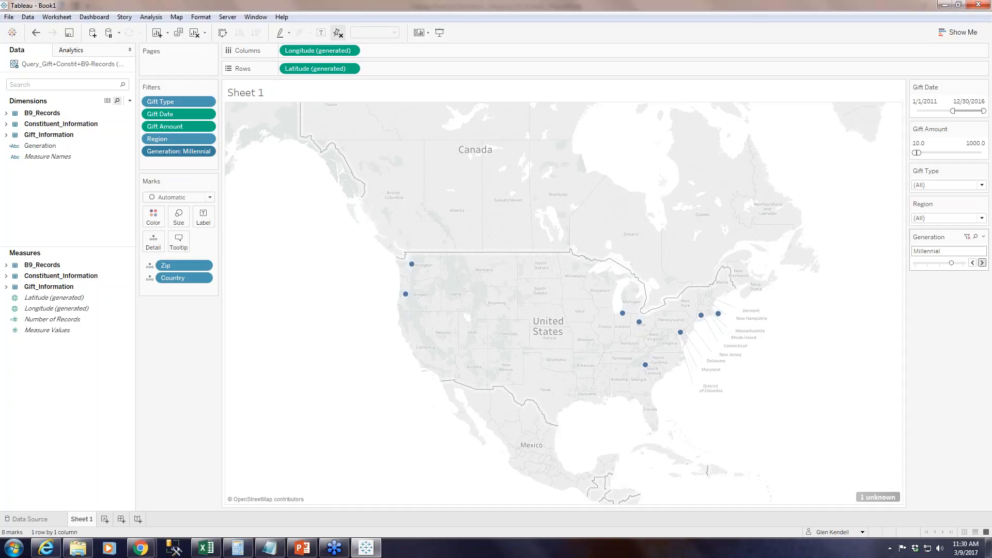
{"action": "left_click", "coordinate": [983, 263]}
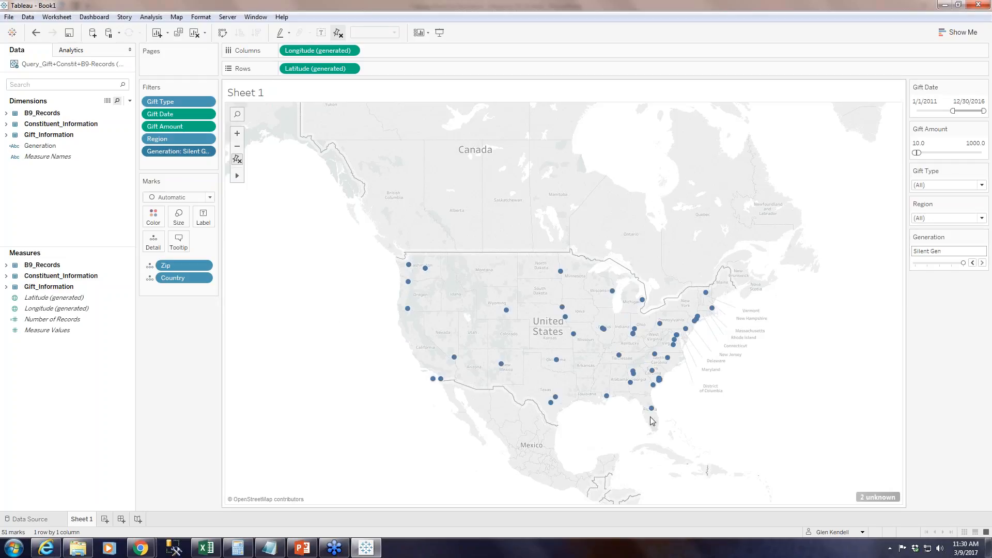
{"action": "left_click_drag", "start_coordinate": [963, 265], "coordinate": [911, 270]}
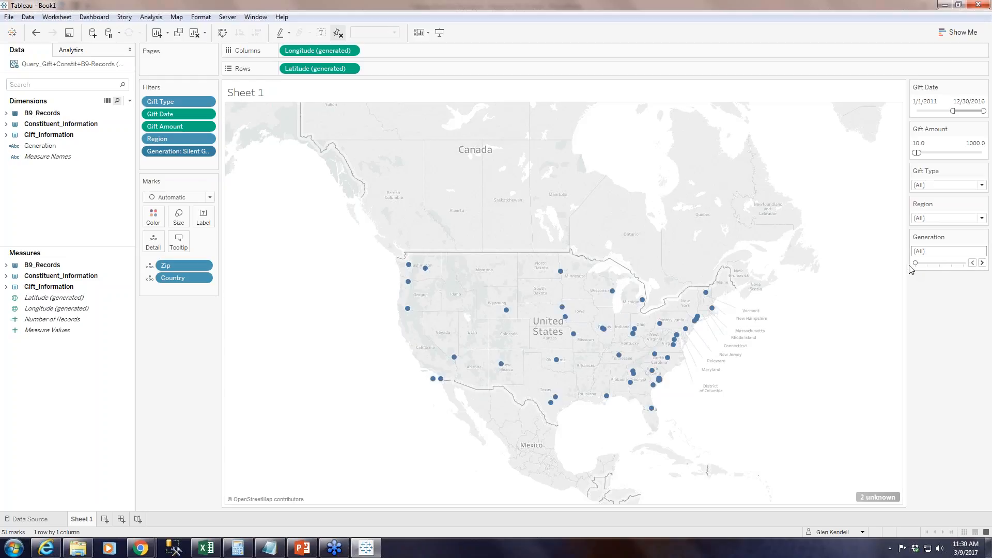
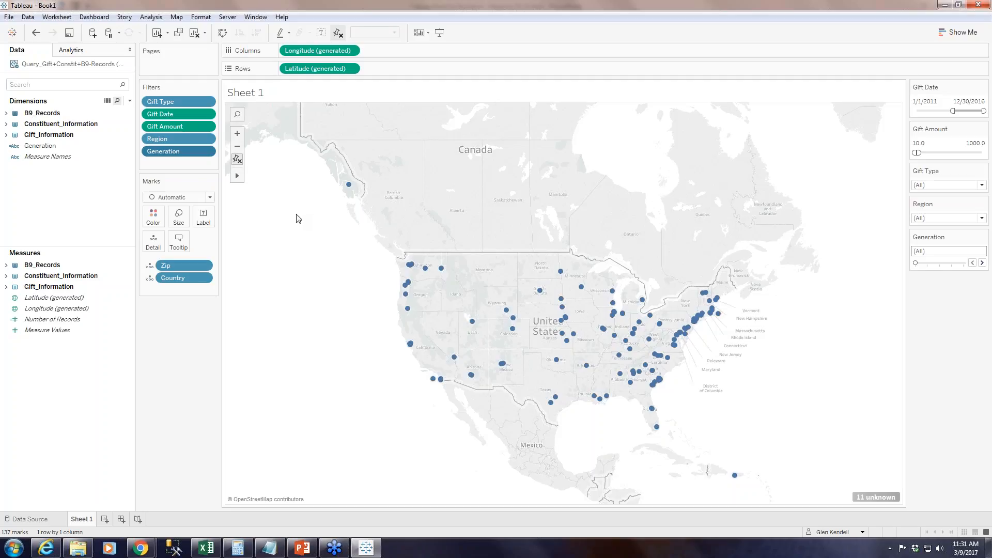
Search the data fields for gender and add Gender from Constituent_Information as a filter with all values selected.
{"action": "left_click", "coordinate": [65, 83]}
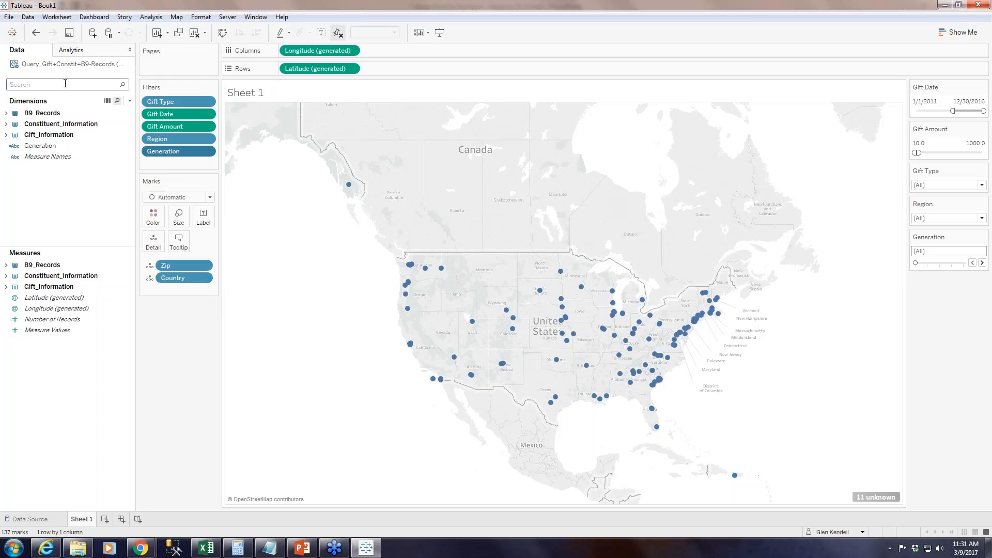
{"action": "type", "text": "gender"}
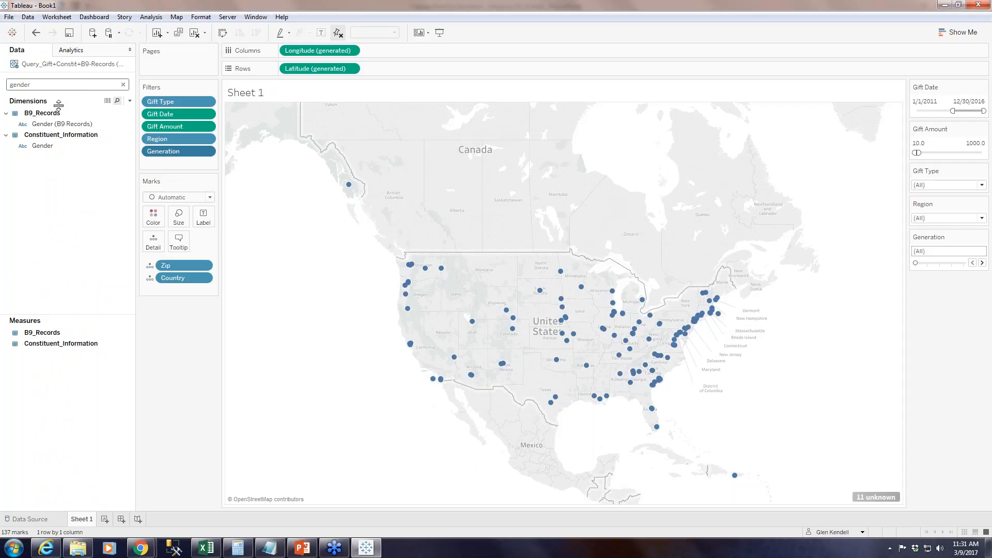
{"action": "left_click", "coordinate": [53, 145]}
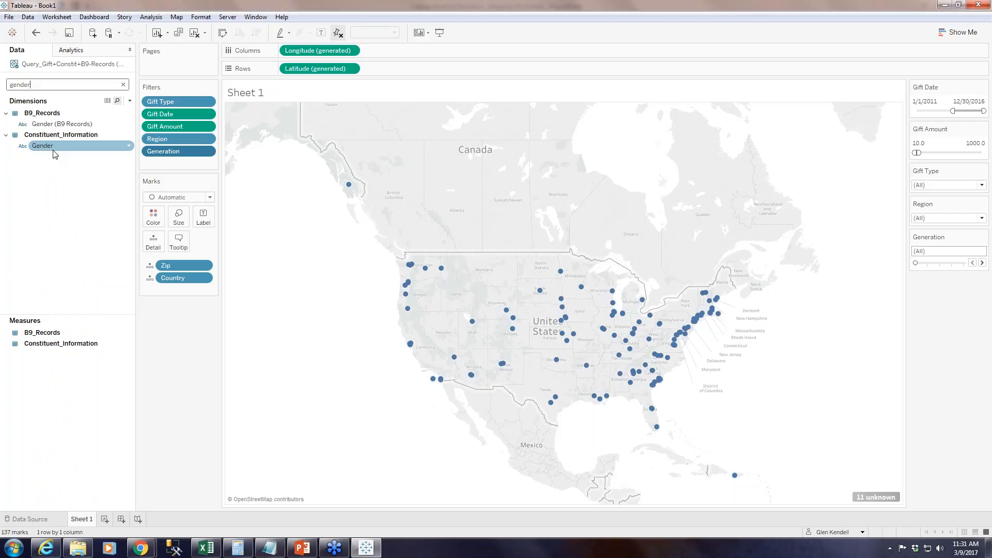
{"action": "left_click", "coordinate": [61, 125]}
{"action": "left_click", "coordinate": [43, 146]}
{"action": "left_click_drag", "start_coordinate": [44, 146], "coordinate": [166, 167]}
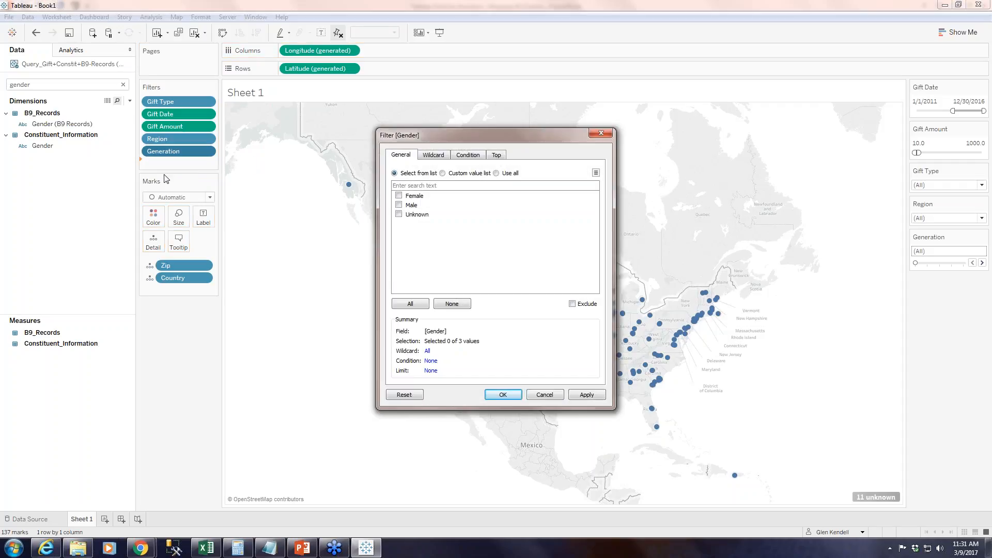
{"action": "left_click", "coordinate": [398, 215]}
{"action": "left_click", "coordinate": [407, 306]}
{"action": "left_click", "coordinate": [573, 397]}
{"action": "left_click", "coordinate": [486, 396]}
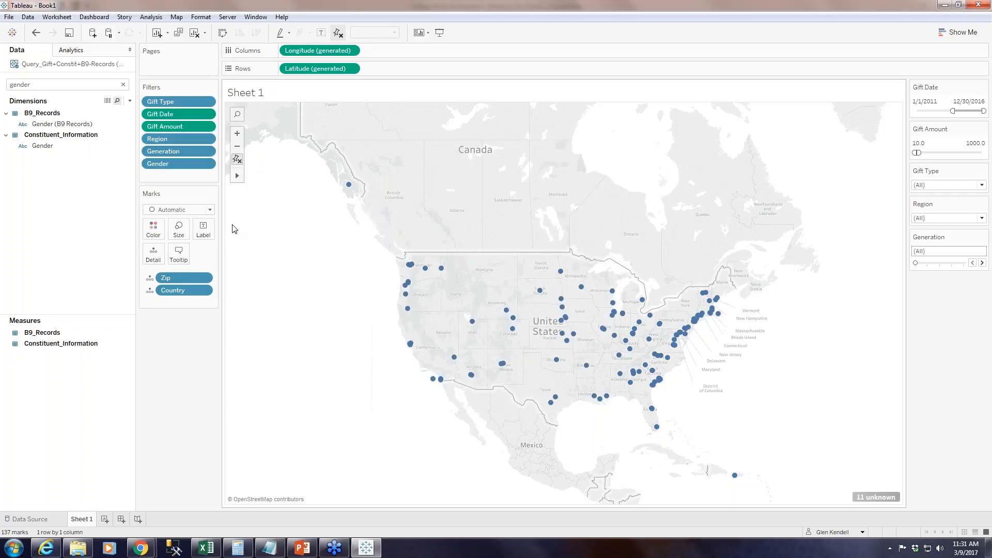
Show the Gender filter control and move its card below Generation.
{"action": "left_click", "coordinate": [206, 164]}
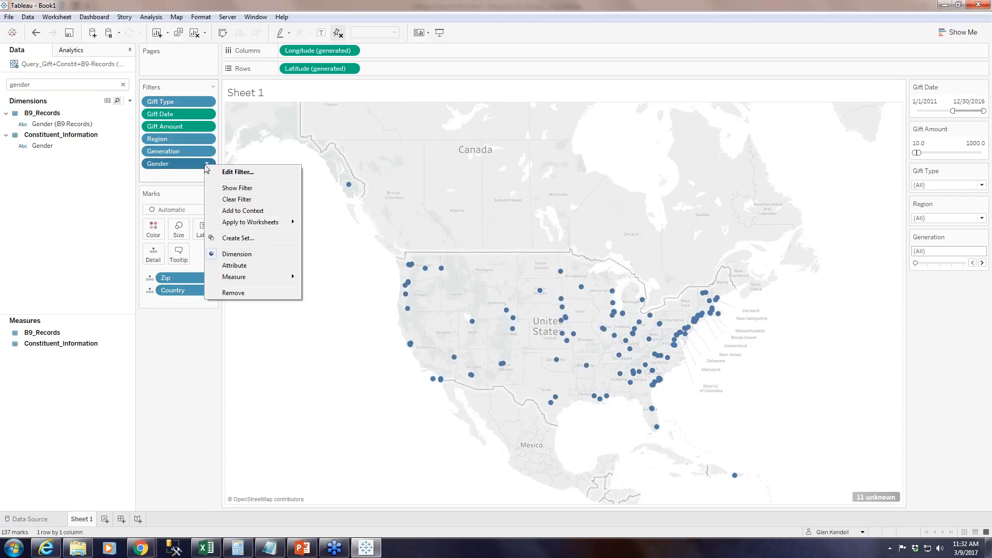
{"action": "left_click", "coordinate": [237, 187]}
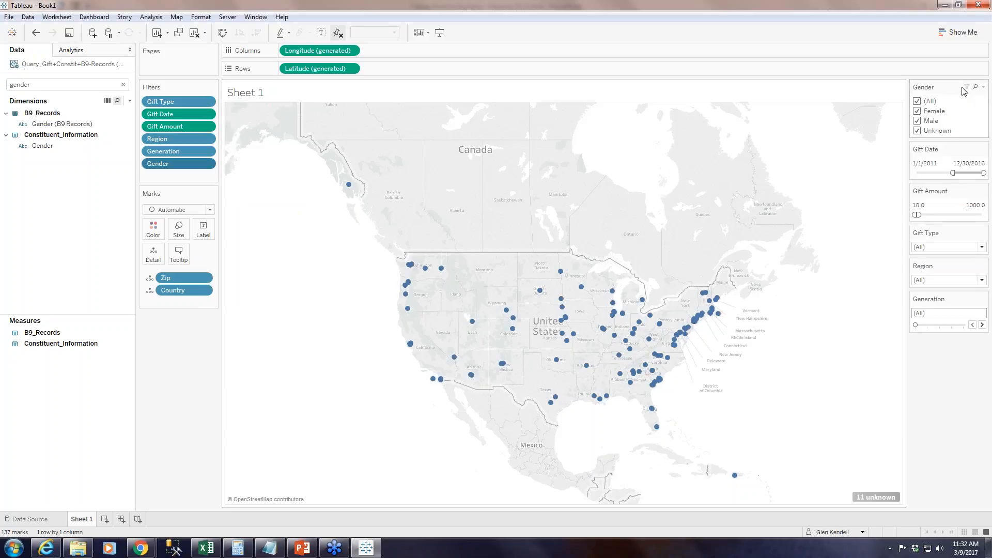
{"action": "left_click_drag", "start_coordinate": [951, 85], "coordinate": [953, 339]}
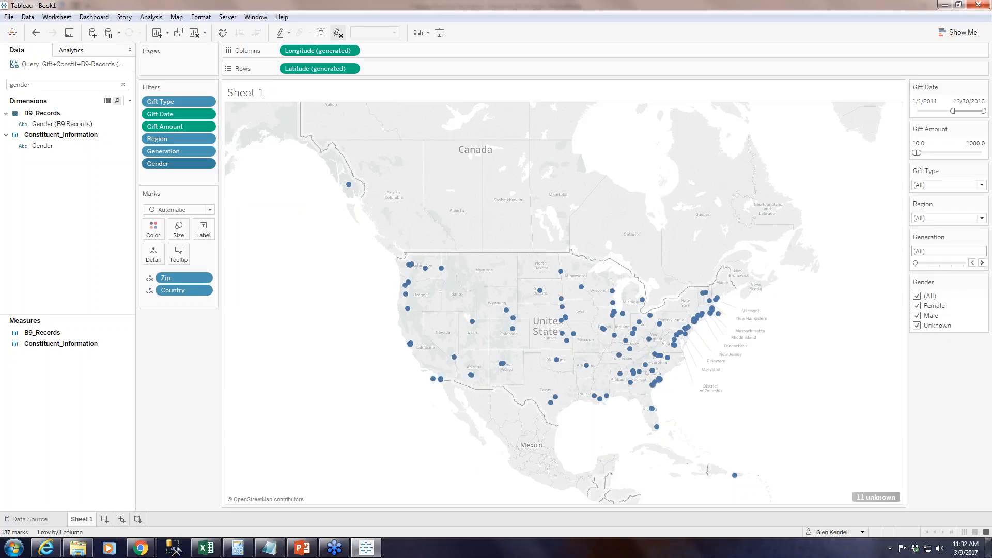
Change the Gender filter control to a single-value slider and step it through Female, Male and Unknown, returning it to (All).
{"action": "left_click", "coordinate": [984, 282]}
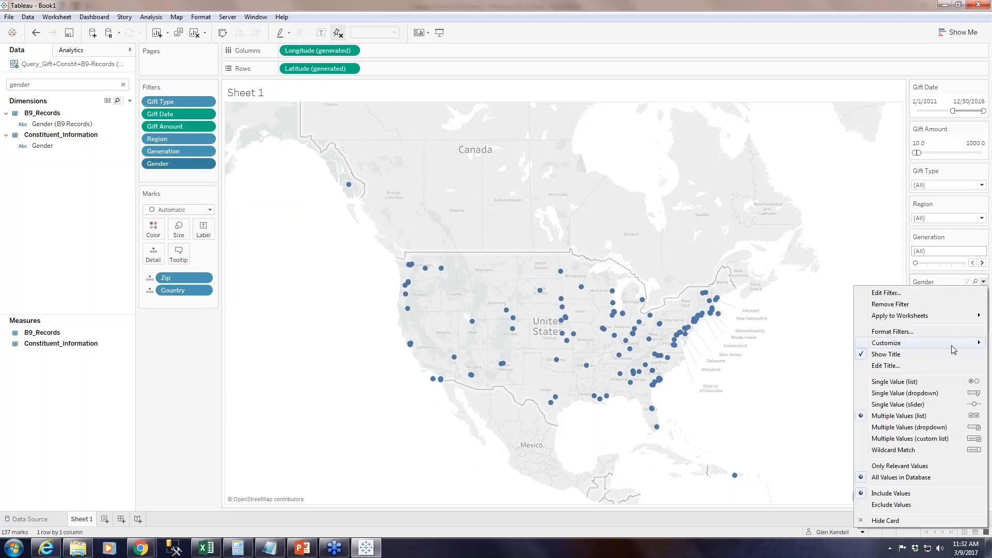
{"action": "left_click", "coordinate": [907, 415]}
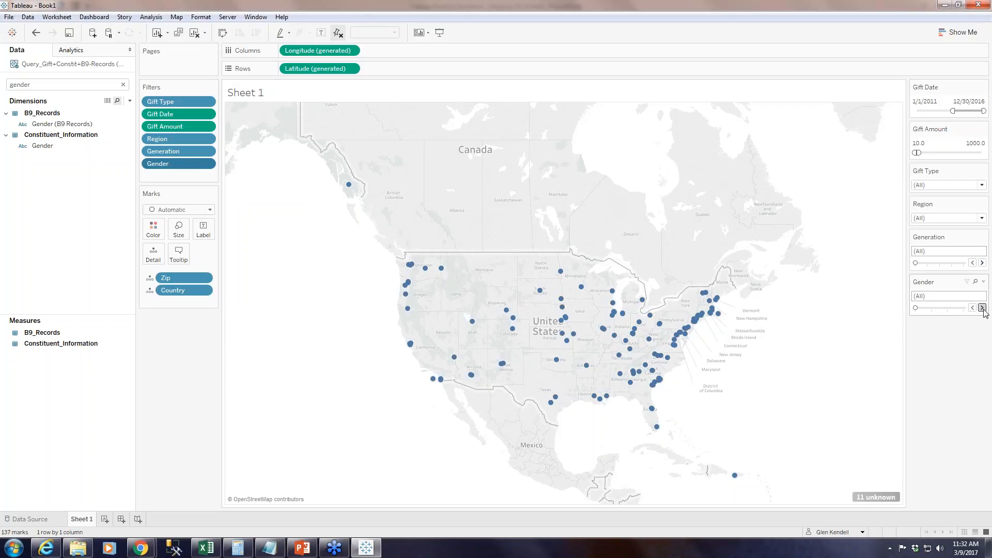
{"action": "left_click", "coordinate": [983, 308]}
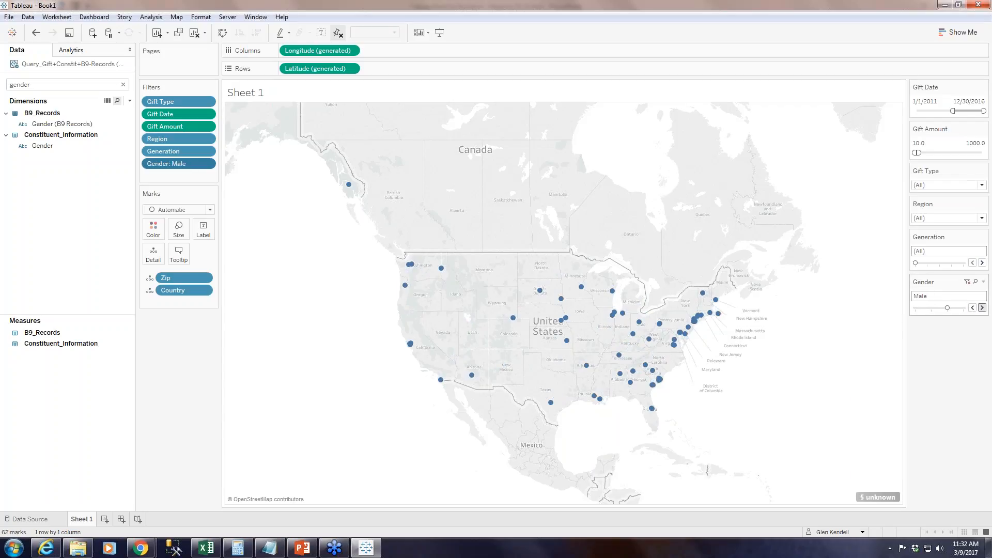
{"action": "left_click", "coordinate": [982, 307]}
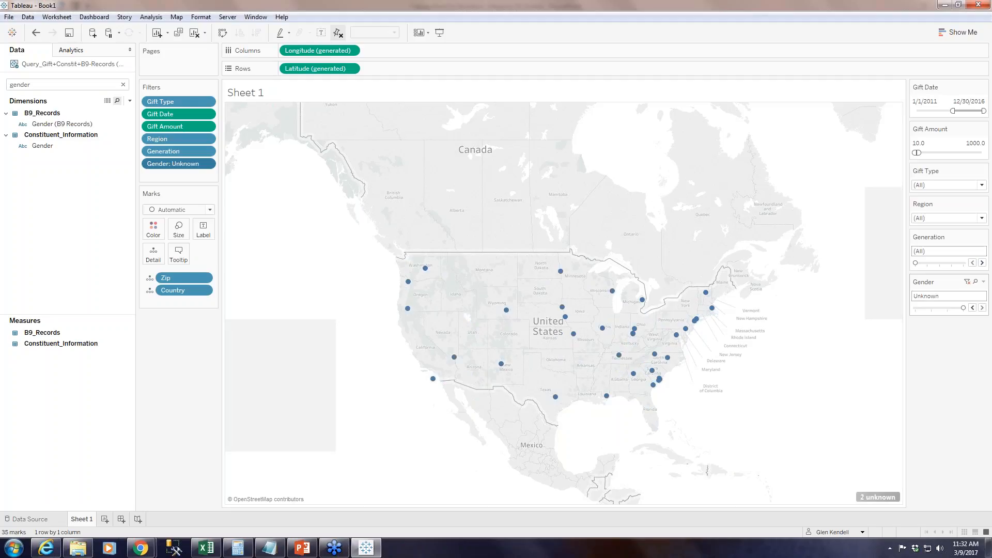
{"action": "left_click", "coordinate": [973, 307]}
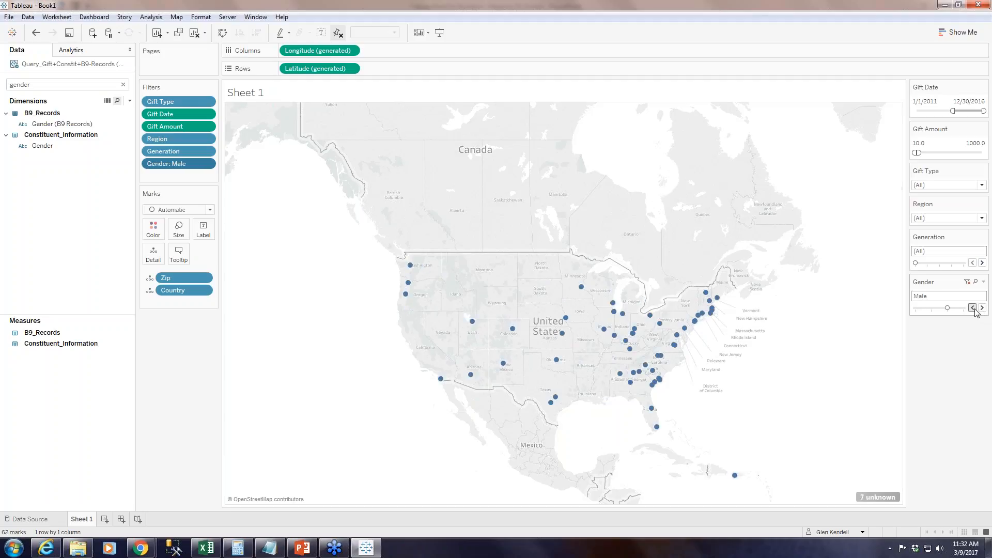
{"action": "left_click", "coordinate": [973, 308]}
{"action": "left_click", "coordinate": [973, 308]}
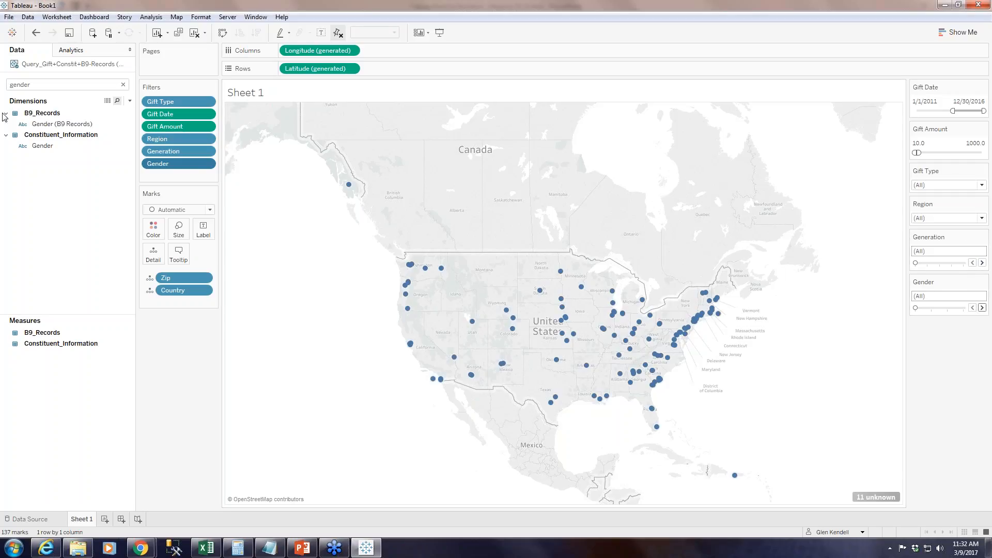
Search the data fields for giving score and add Giving Score Status as a filter with all values selected.
{"action": "left_click", "coordinate": [72, 84]}
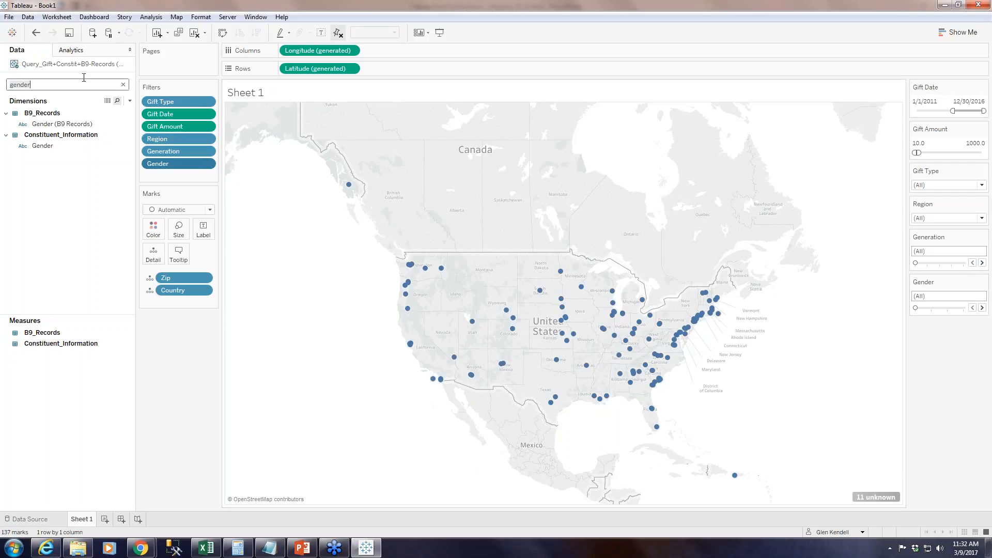
{"action": "type", "text": "giving score"}
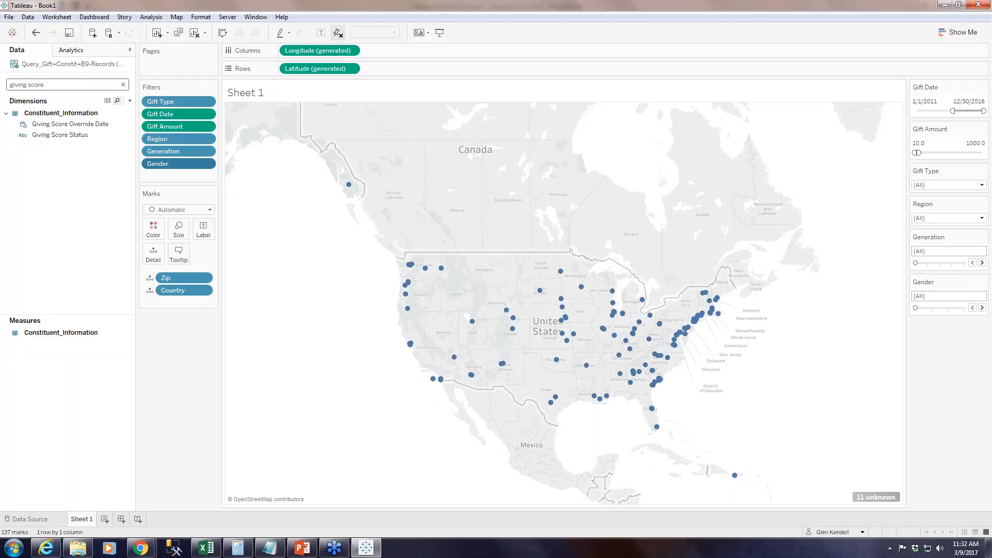
{"action": "left_click_drag", "start_coordinate": [60, 135], "coordinate": [153, 179]}
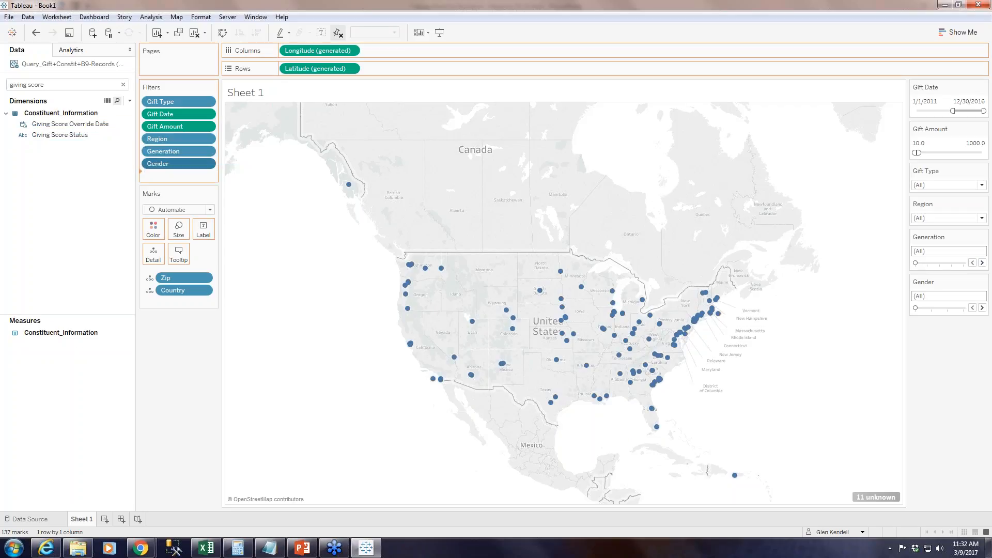
{"action": "left_click", "coordinate": [410, 304]}
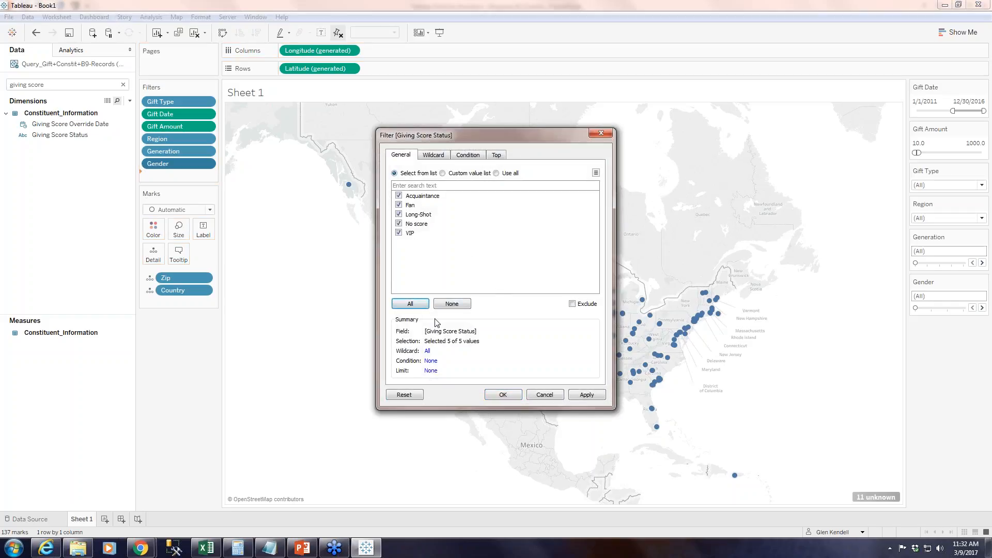
{"action": "left_click", "coordinate": [504, 395]}
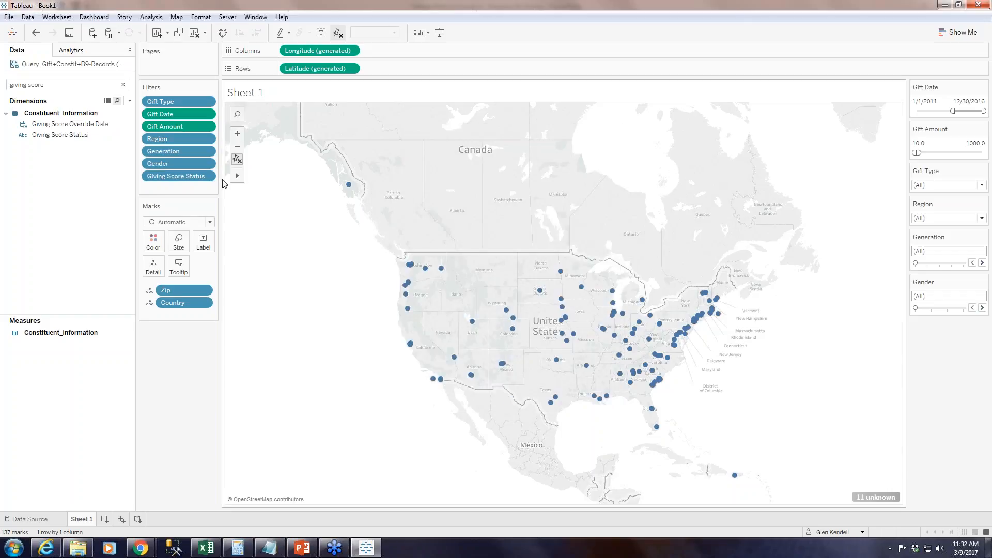
Show the Giving Score Status filter control and move its card below Gender.
{"action": "left_click", "coordinate": [208, 177]}
{"action": "left_click", "coordinate": [241, 198]}
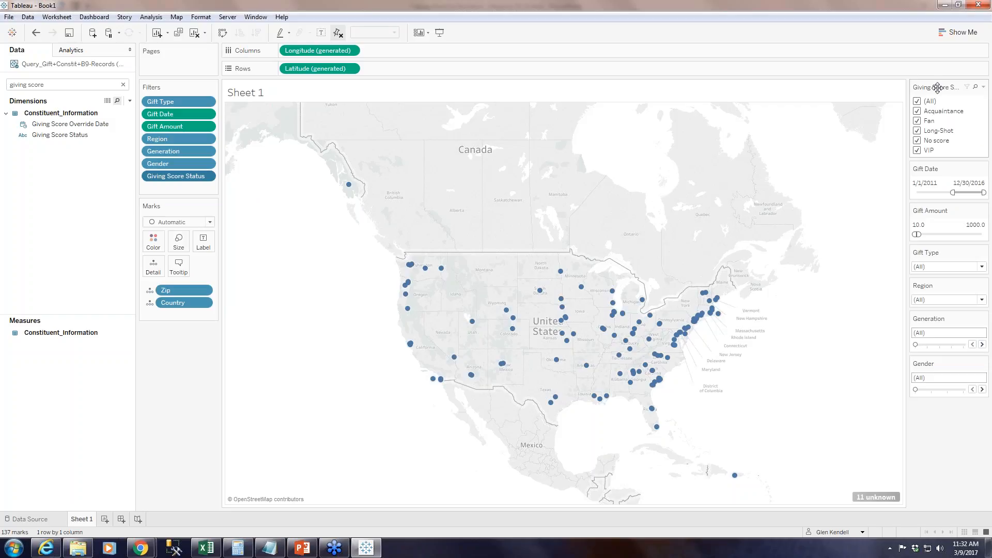
{"action": "left_click_drag", "start_coordinate": [937, 88], "coordinate": [936, 414]}
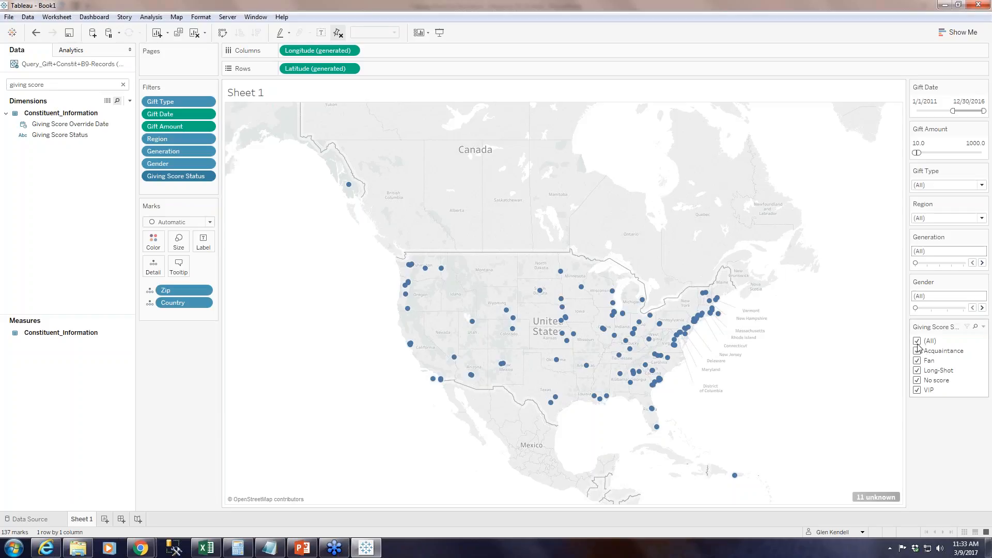
Change the Giving Score Status filter control to a multiple-values custom list and include Fan and VIP.
{"action": "left_click", "coordinate": [984, 330]}
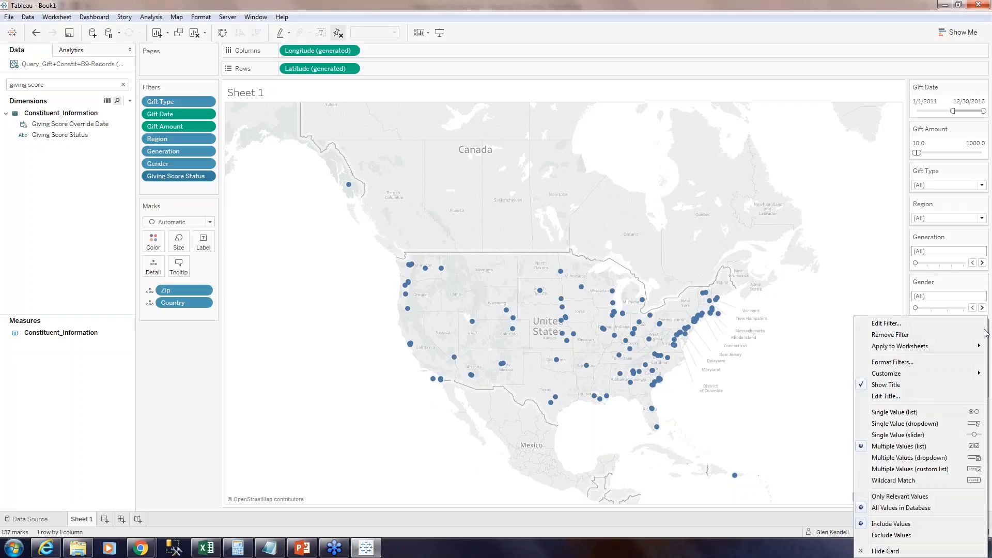
{"action": "left_click", "coordinate": [935, 471]}
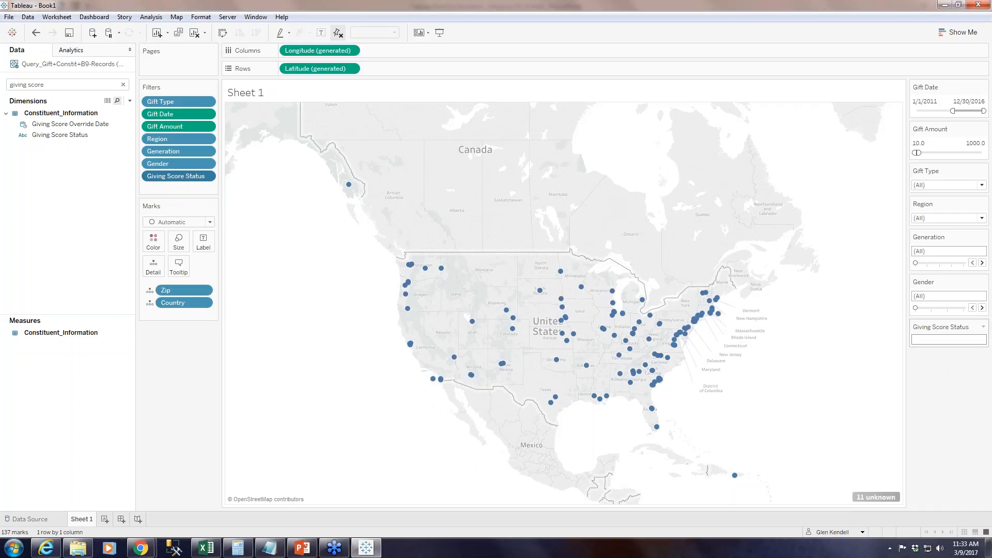
{"action": "type", "text": "Fan"}
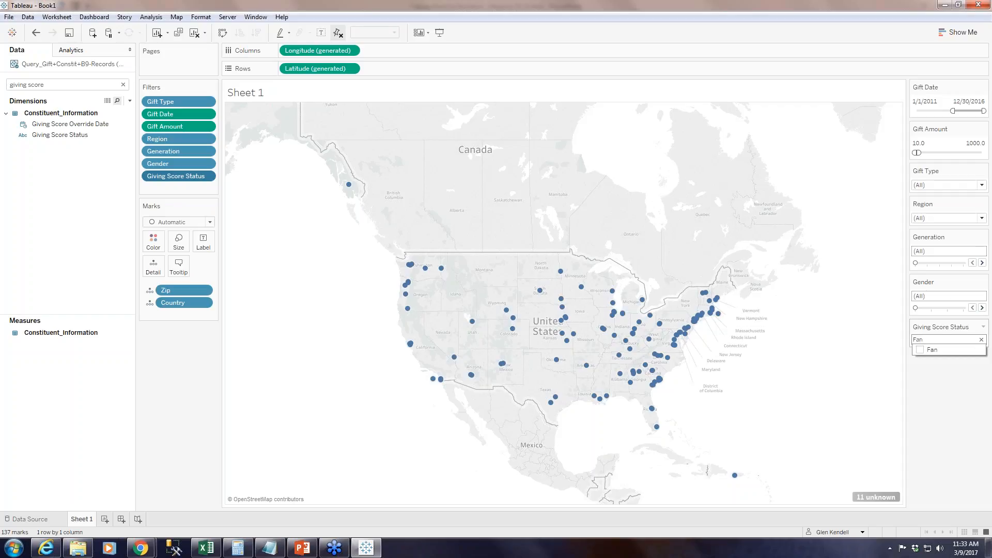
{"action": "left_click", "coordinate": [921, 351]}
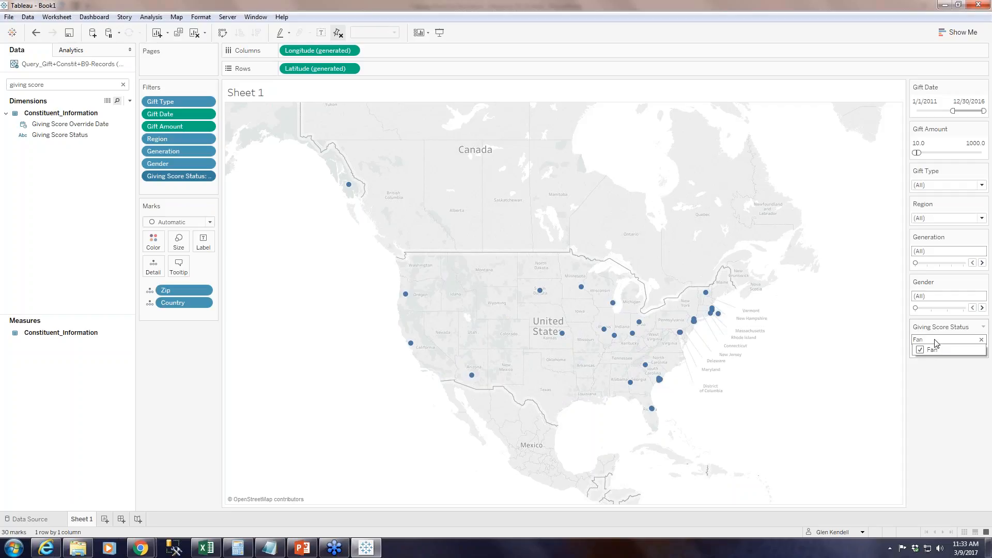
{"action": "double_click", "coordinate": [925, 340]}
{"action": "type", "text": "VIP"}
{"action": "left_click", "coordinate": [921, 350]}
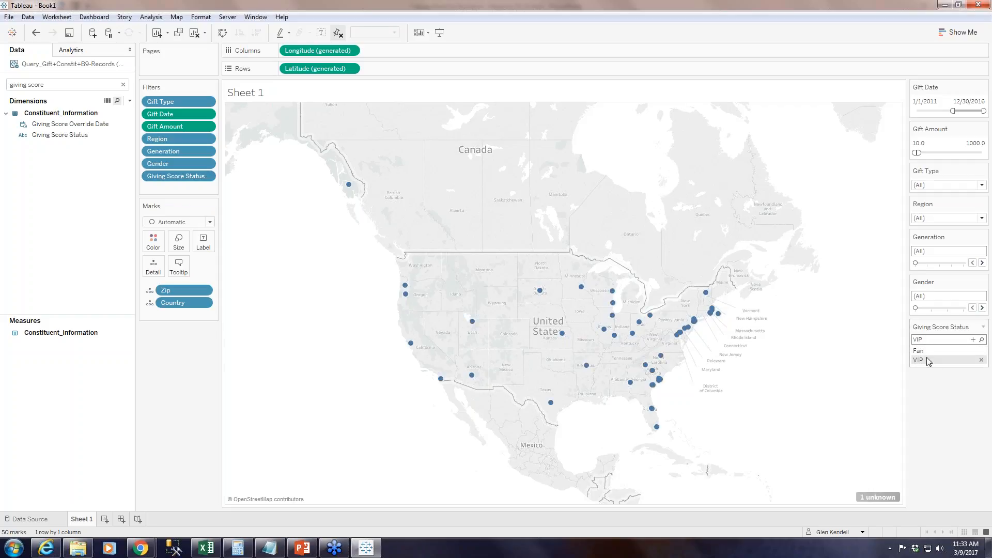
{"action": "mouse_move", "coordinate": [982, 360]}
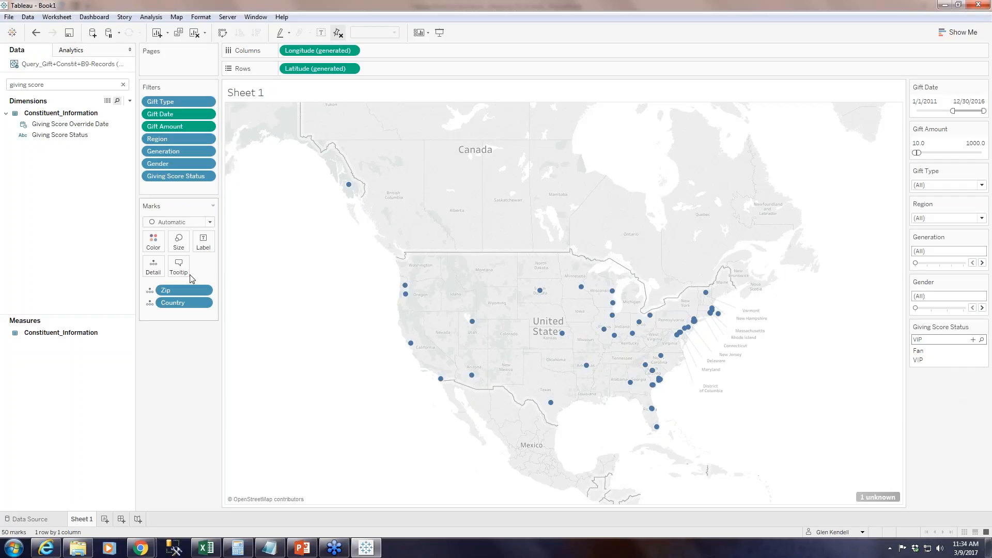
Search the data fields for Income and add Income from Constituent_Information as a filter with all values selected.
{"action": "left_click_drag", "start_coordinate": [9, 85], "coordinate": [83, 80]}
{"action": "type", "text": "Income"}
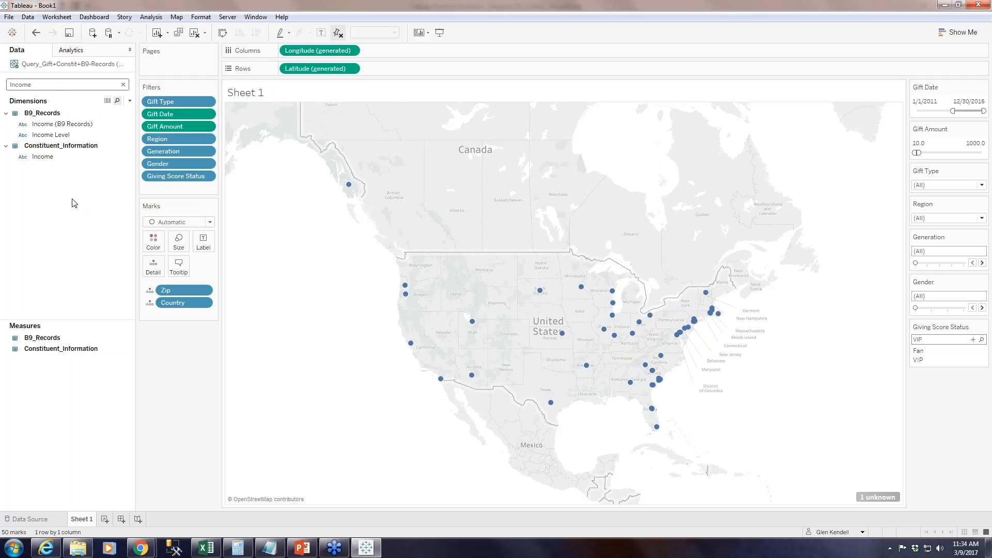
{"action": "mouse_move", "coordinate": [36, 157]}
{"action": "left_mouse_down"}
{"action": "mouse_move", "coordinate": [113, 181]}
{"action": "mouse_move", "coordinate": [45, 171]}
{"action": "mouse_move", "coordinate": [167, 176]}
{"action": "mouse_move", "coordinate": [155, 184]}
{"action": "left_mouse_up"}
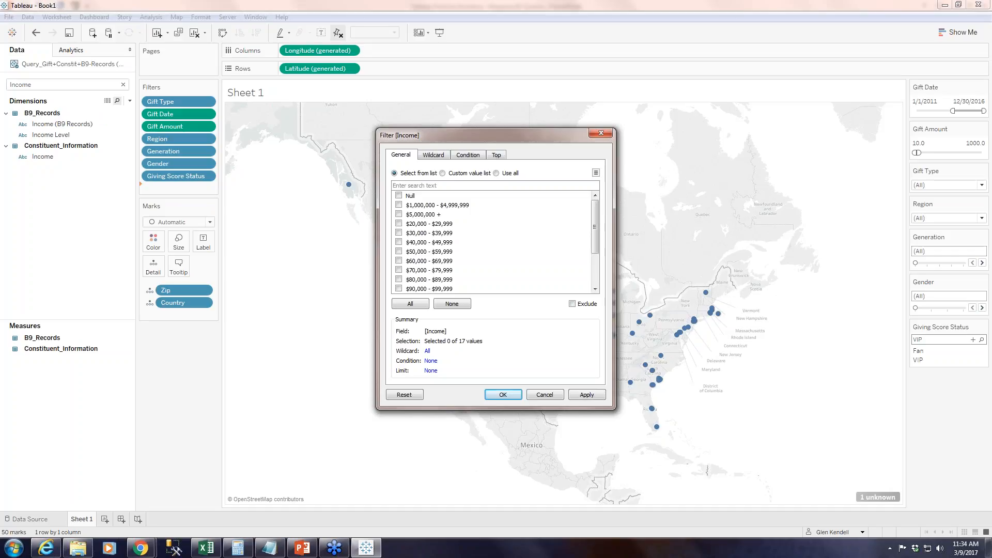
{"action": "left_click_drag", "start_coordinate": [599, 228], "coordinate": [600, 280]}
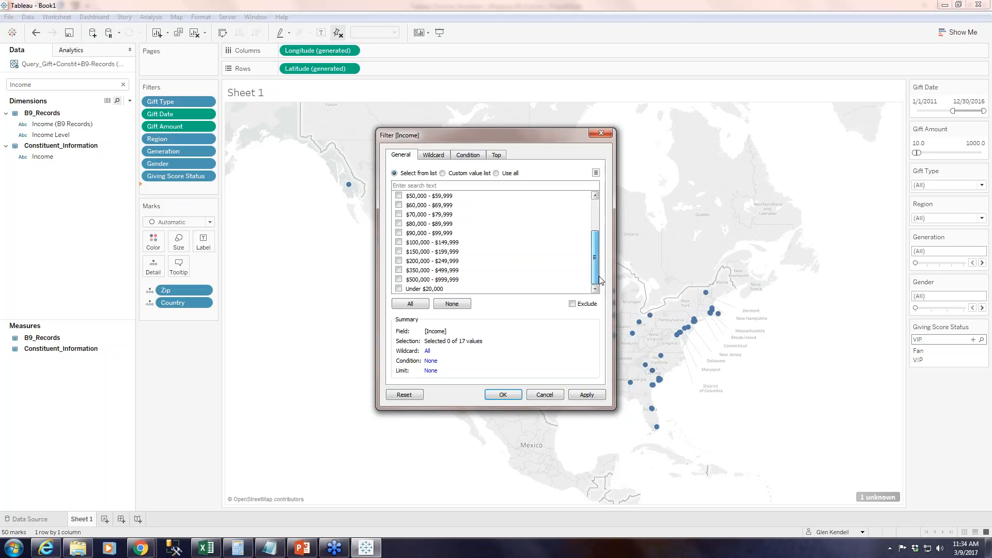
{"action": "left_click", "coordinate": [412, 304]}
{"action": "scroll", "coordinate": [491, 269], "scroll_direction": "up", "scroll_amount": 2}
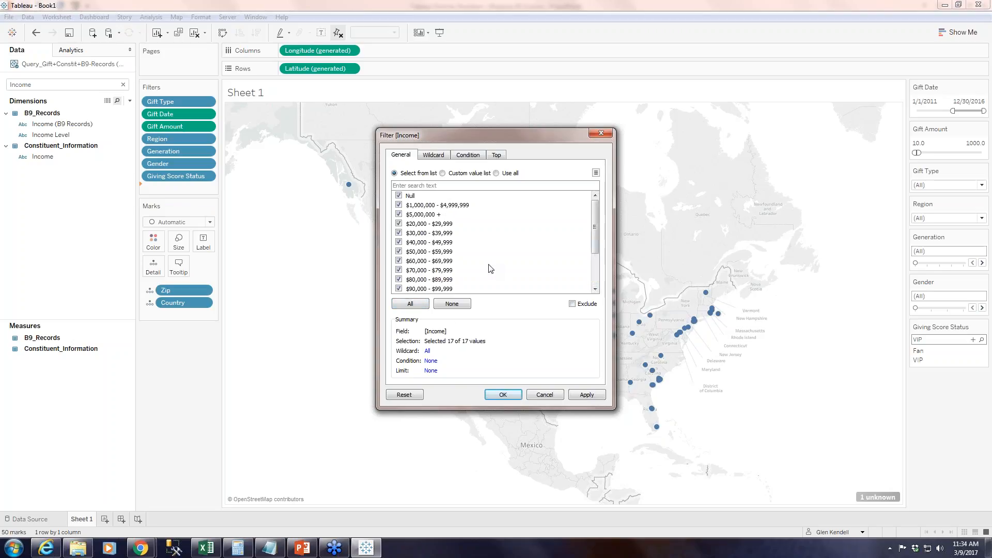
{"action": "left_click", "coordinate": [575, 396]}
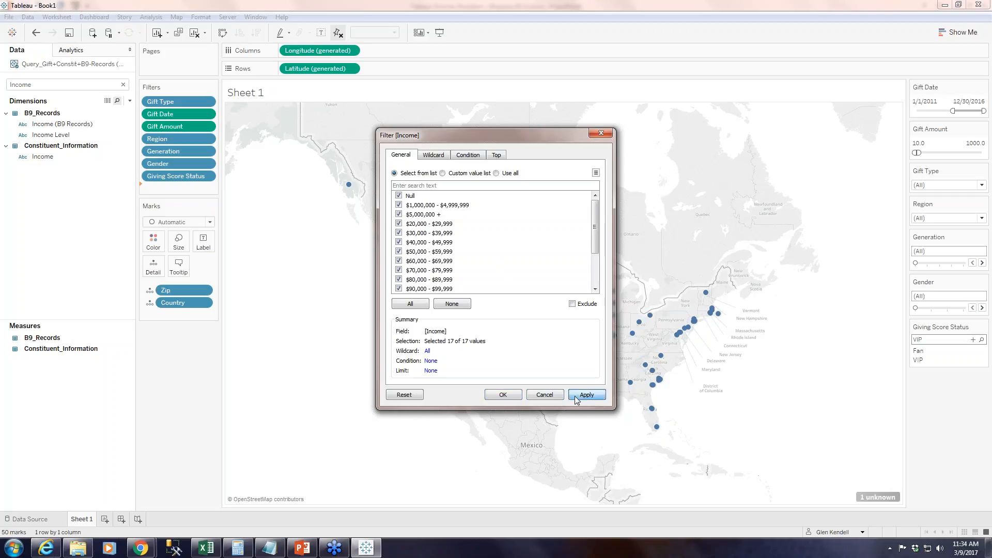
{"action": "left_click", "coordinate": [504, 395]}
Show the Income filter as a multiple-values dropdown, move its card below Gender, and clear the field search.
{"action": "right_click", "coordinate": [200, 188]}
{"action": "left_click", "coordinate": [232, 208]}
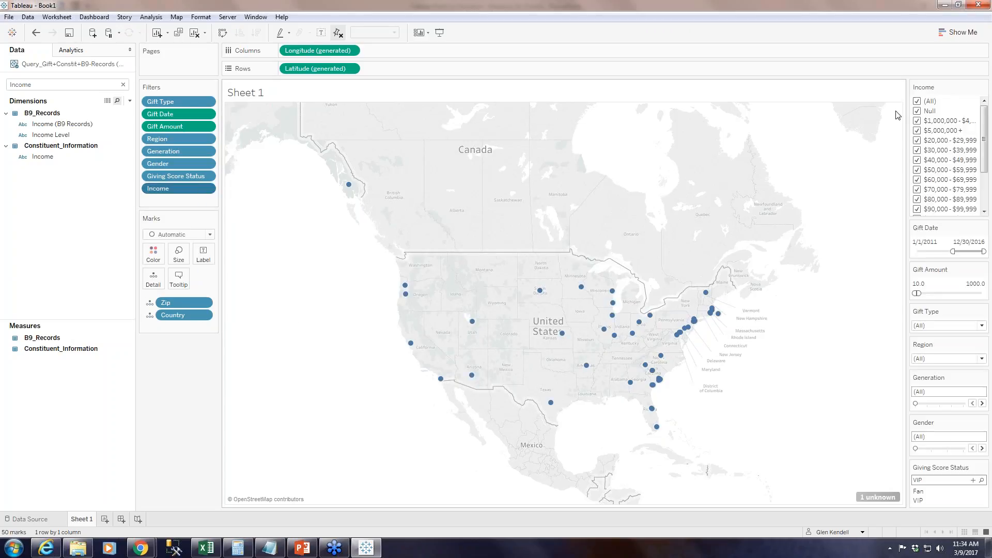
{"action": "scroll", "coordinate": [963, 158], "scroll_direction": "down", "scroll_amount": 3}
{"action": "scroll", "coordinate": [962, 176], "scroll_direction": "up", "scroll_amount": 3}
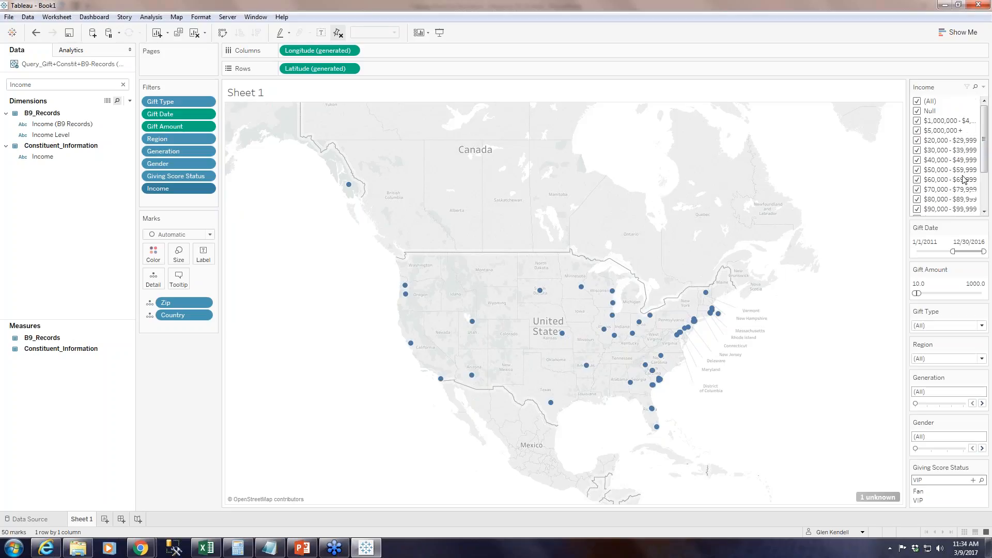
{"action": "left_click", "coordinate": [984, 87]}
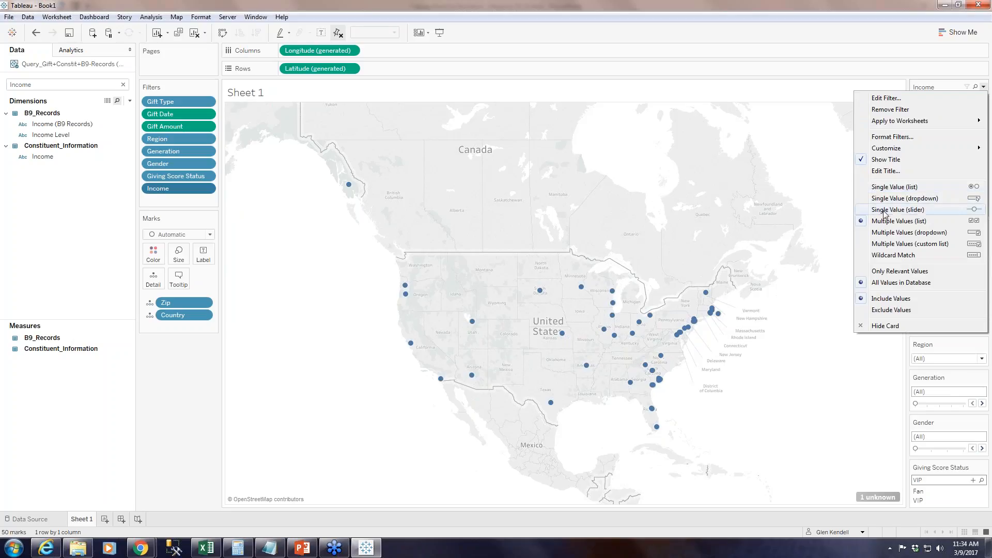
{"action": "left_click", "coordinate": [879, 233]}
{"action": "left_click_drag", "start_coordinate": [944, 83], "coordinate": [950, 350]}
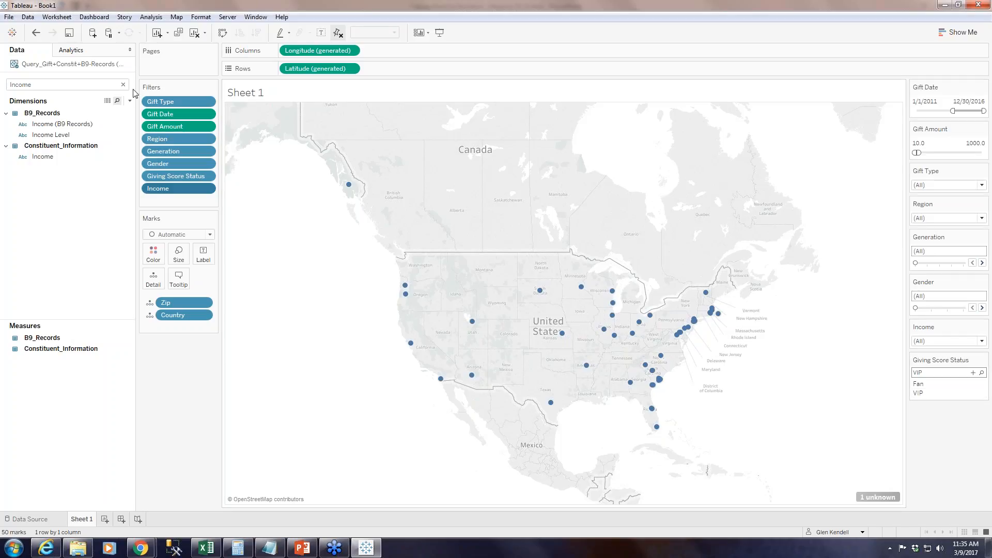
{"action": "left_click", "coordinate": [77, 84]}
{"action": "left_click", "coordinate": [123, 84]}
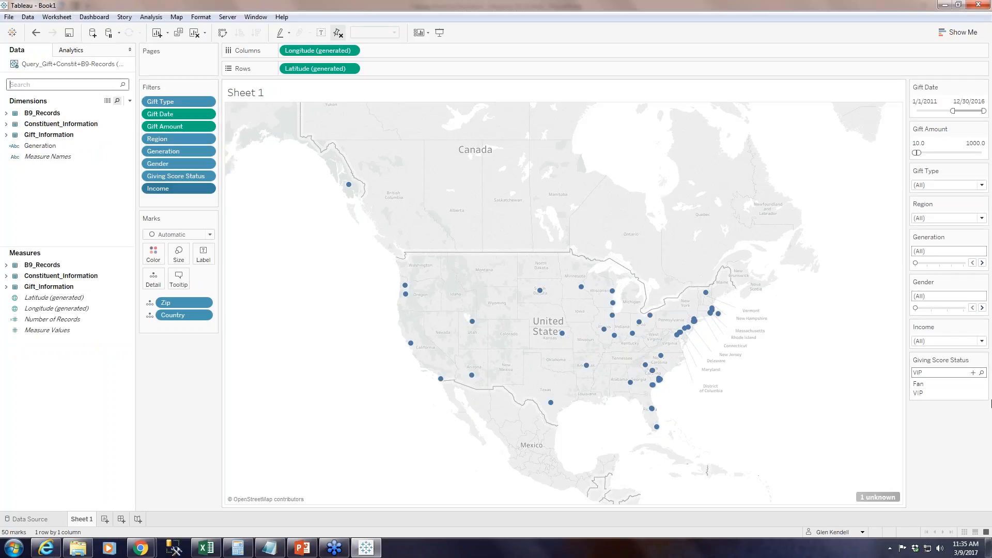
Change the Giving Score Status filter control to a multiple-values dropdown and select all of its values.
{"action": "left_click", "coordinate": [985, 360]}
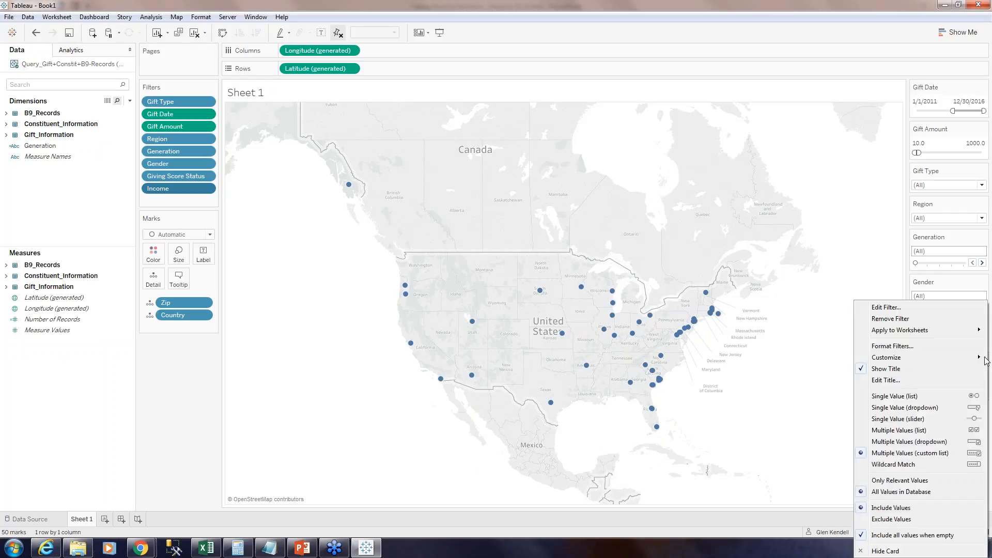
{"action": "left_click", "coordinate": [929, 446]}
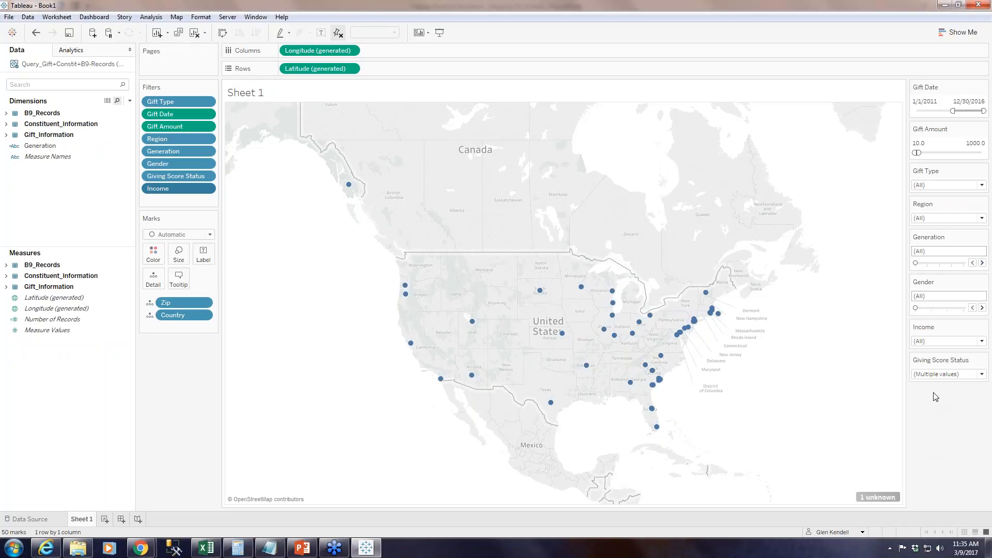
{"action": "left_click", "coordinate": [984, 379]}
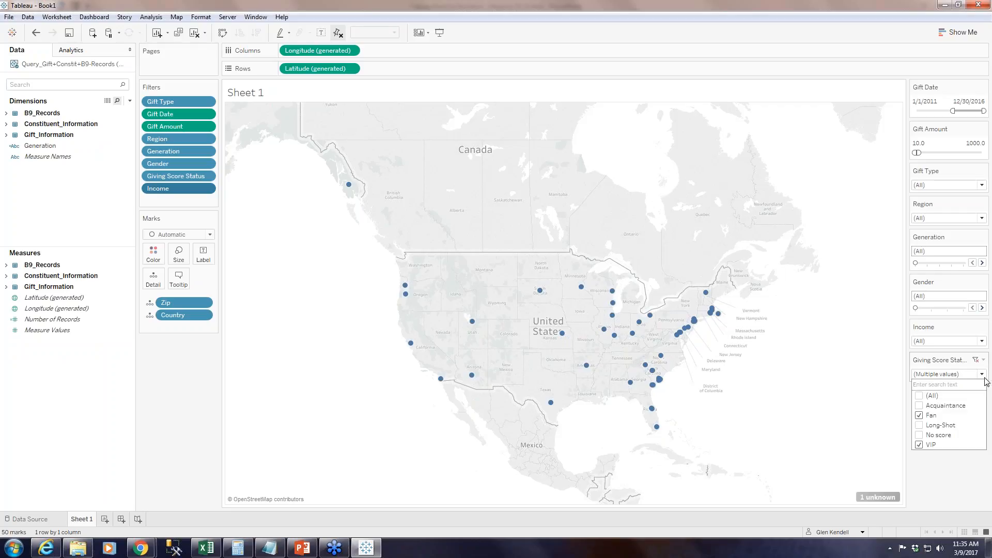
{"action": "left_click", "coordinate": [918, 397]}
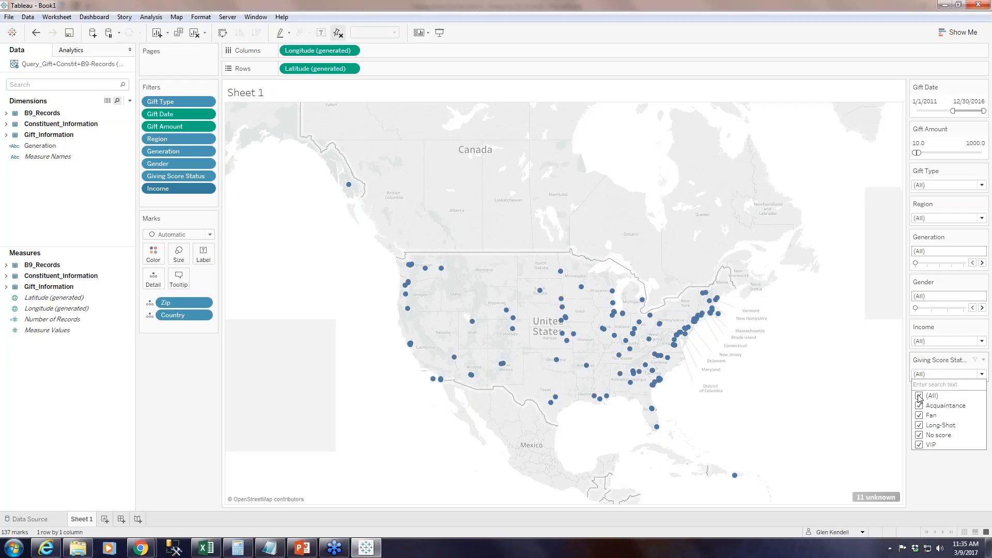
{"action": "left_click", "coordinate": [941, 495]}
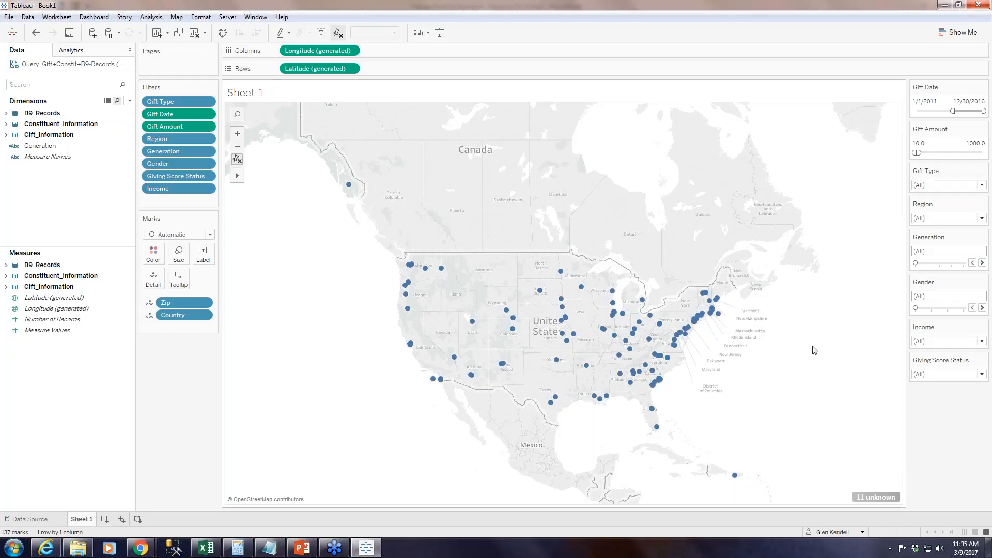
Start publishing the workbook to Tableau Server and choose Webinars as the project.
{"action": "left_click", "coordinate": [227, 16]}
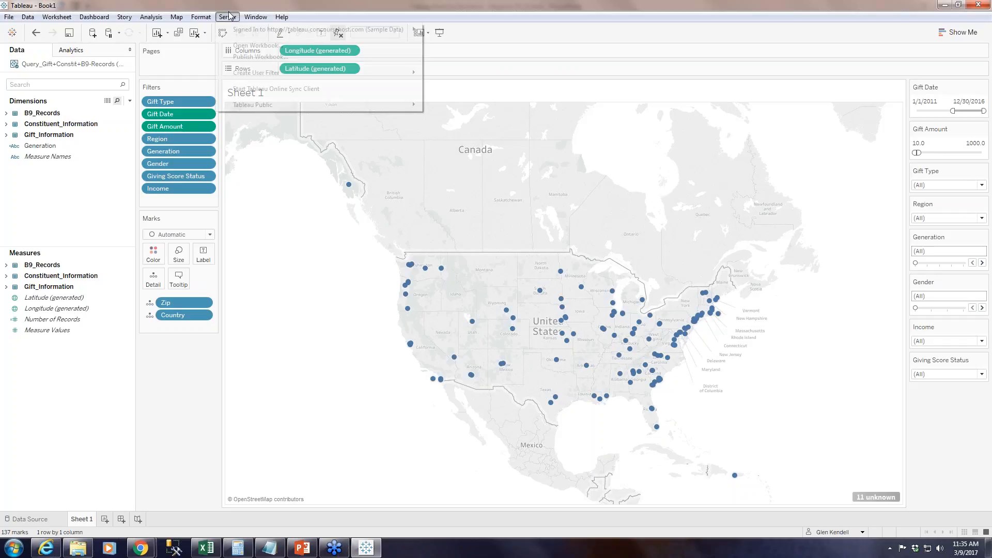
{"action": "mouse_move", "coordinate": [300, 34]}
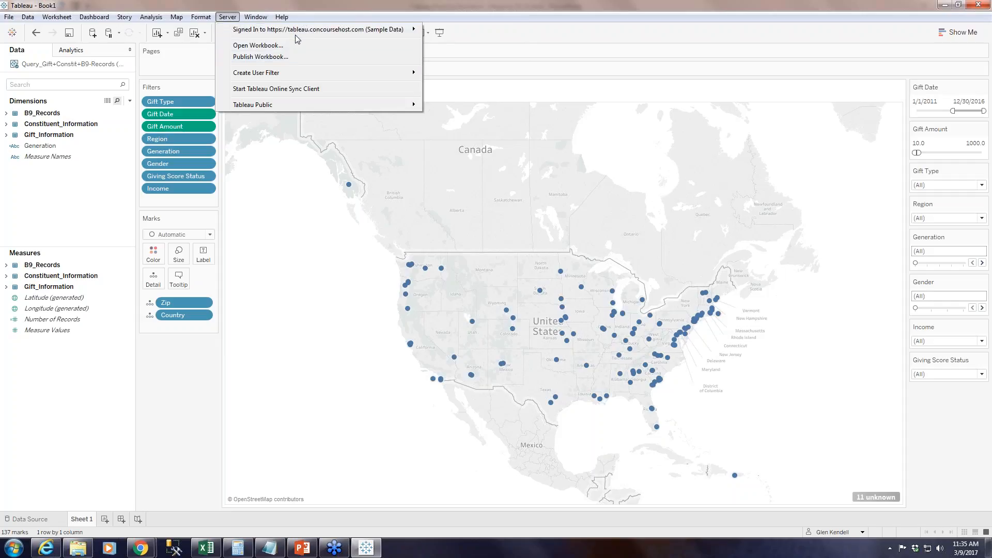
{"action": "left_click", "coordinate": [284, 60]}
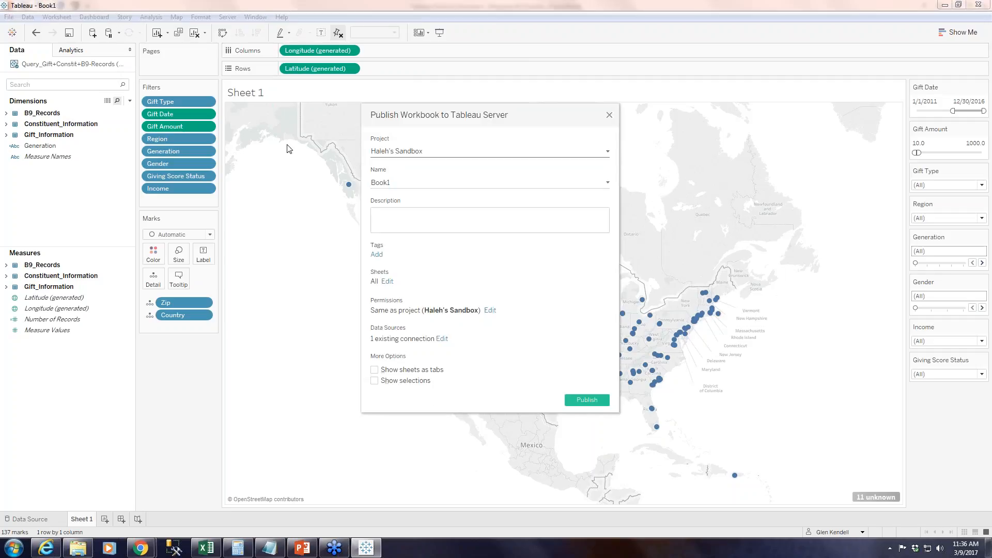
{"action": "left_click", "coordinate": [607, 152]}
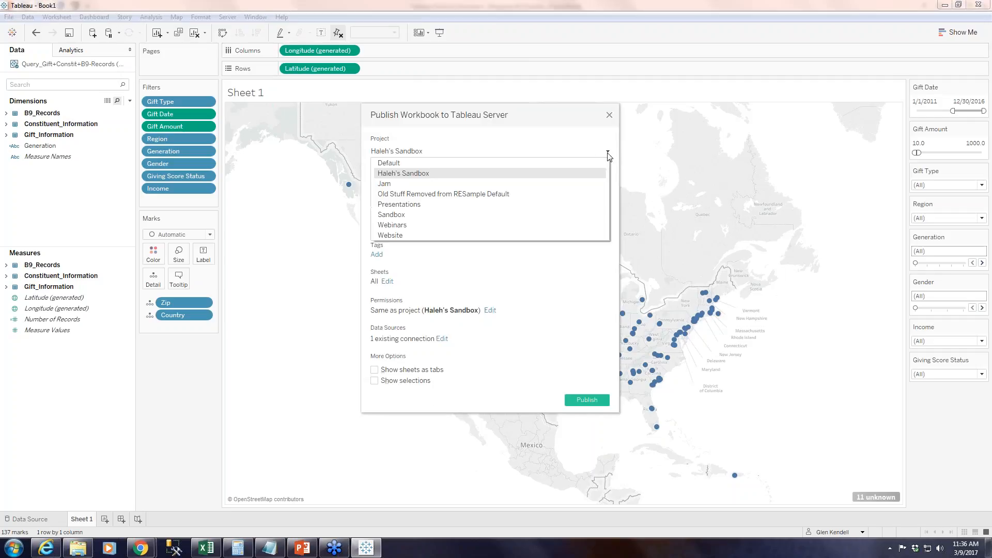
{"action": "left_click", "coordinate": [393, 225]}
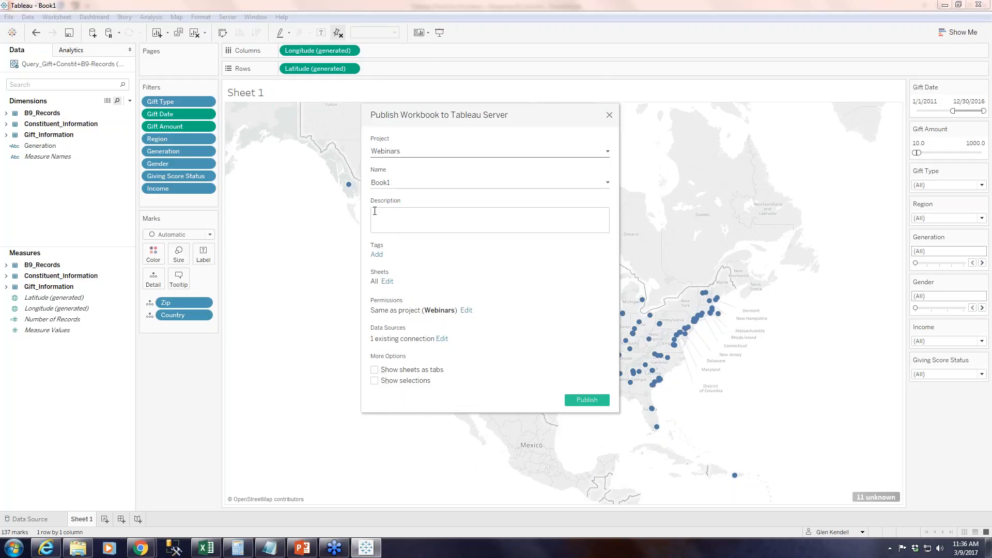
Name the workbook being published RE Query on a Map.
{"action": "double_click", "coordinate": [387, 183]}
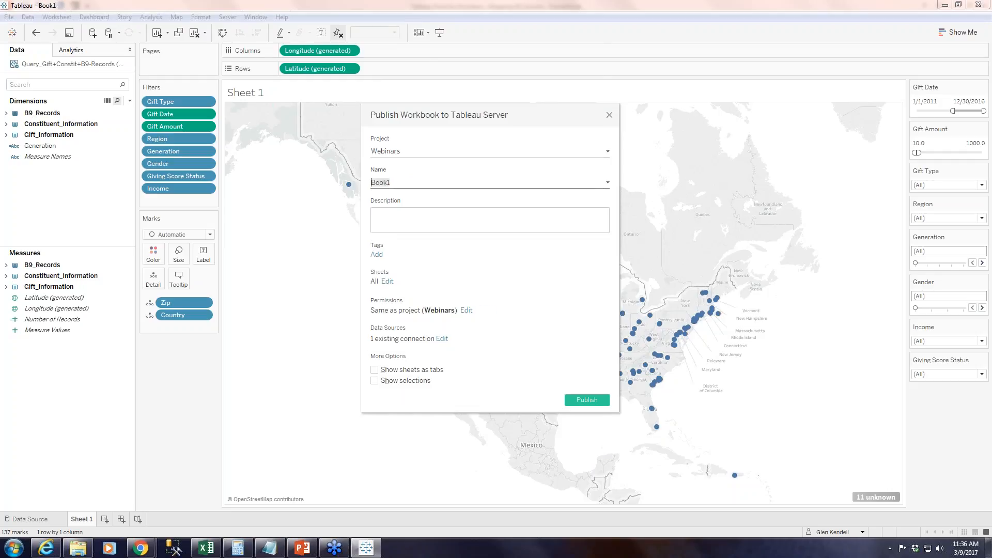
{"action": "type", "text": "Re"}
{"action": "key", "text": "BackSpace"}
{"action": "type", "text": "E Query on a Map"}
Add the description Have Fun, show sheets as tabs, and publish the workbook to the server.
{"action": "left_click", "coordinate": [410, 214]}
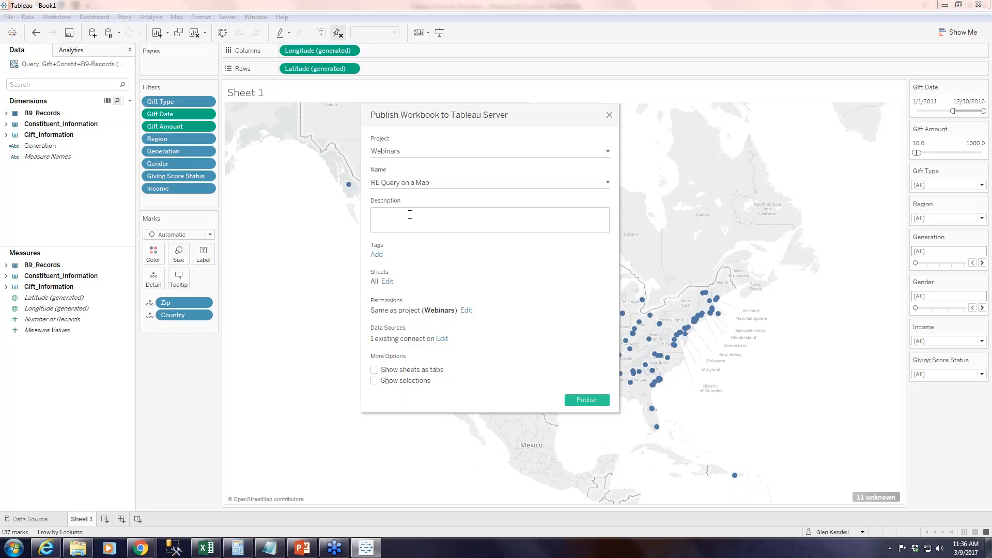
{"action": "type", "text": "Have Fun"}
{"action": "left_click", "coordinate": [374, 371]}
{"action": "left_click", "coordinate": [588, 399]}
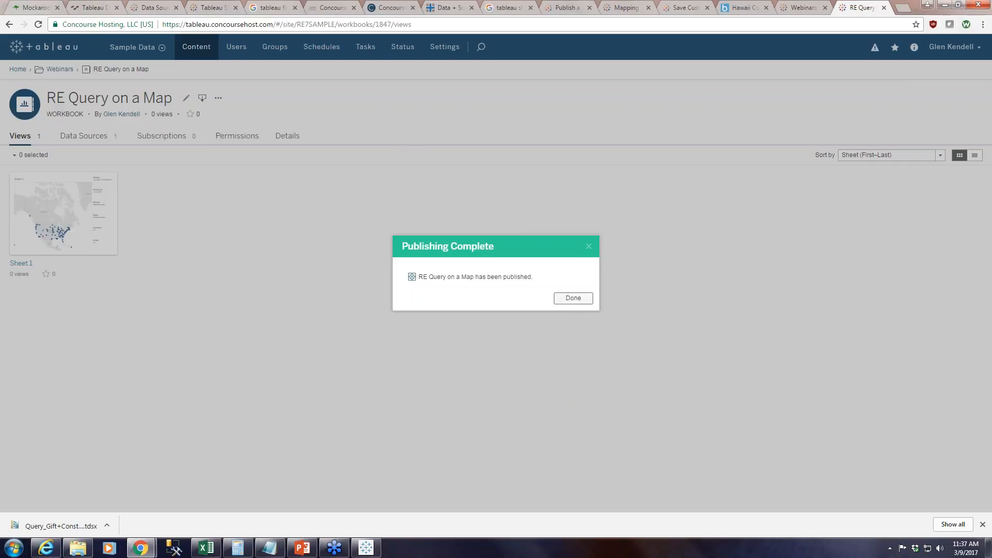
{"action": "left_click", "coordinate": [574, 298]}
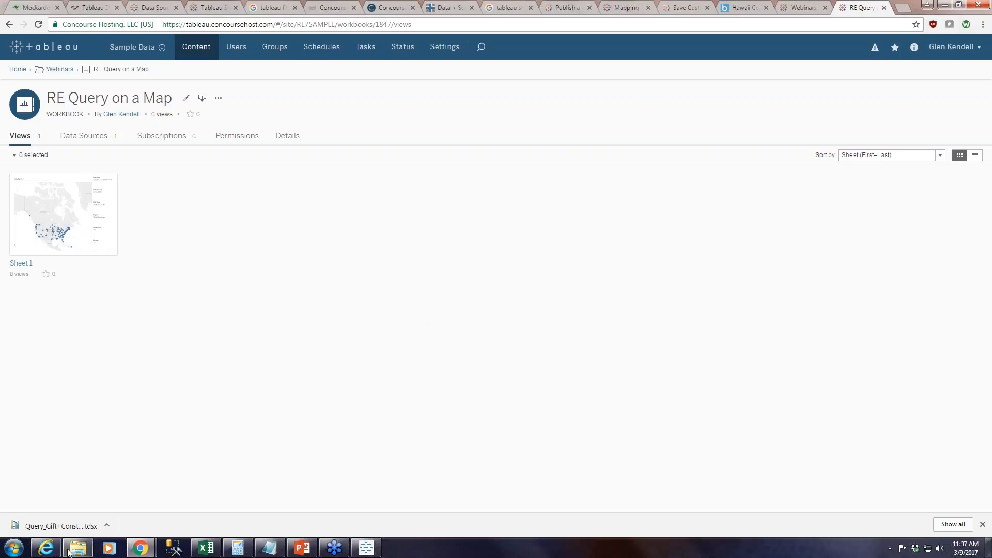
Switch to Internet Explorer and highlight the base server address of the Tableau Server sign-in page.
{"action": "left_click", "coordinate": [46, 548]}
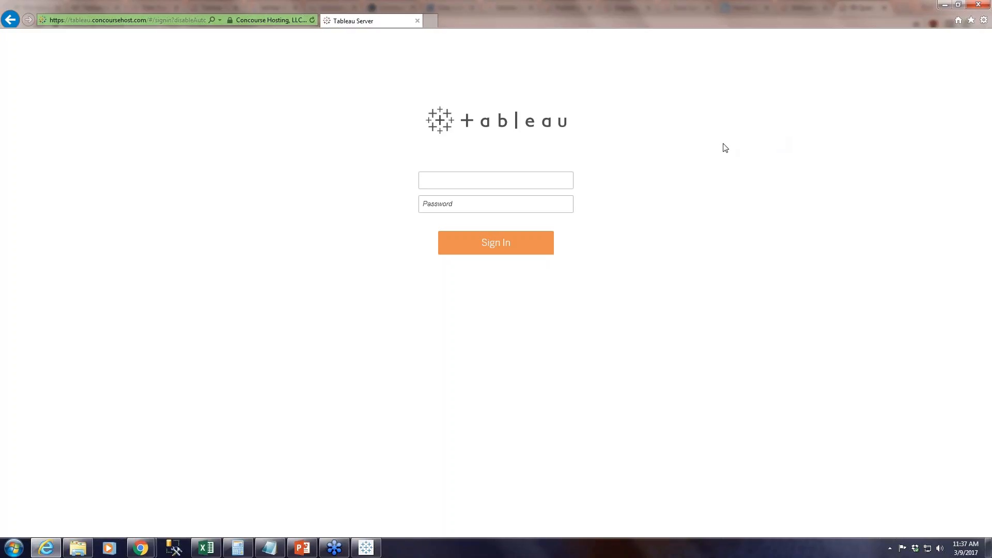
{"action": "left_click", "coordinate": [148, 20]}
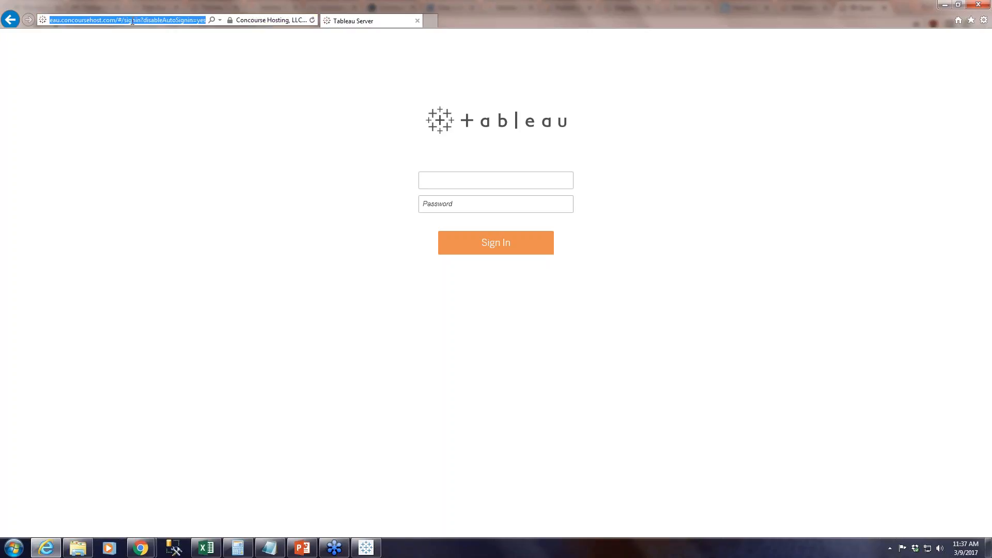
{"action": "left_click_drag", "start_coordinate": [118, 21], "coordinate": [30, 21]}
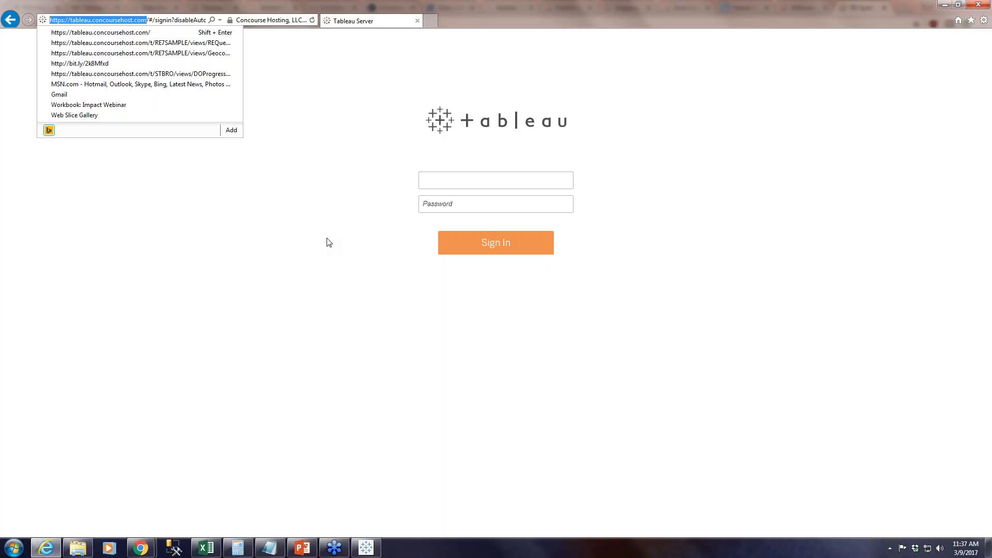
Try to sign in to Tableau Server with the account username and password.
{"action": "left_click", "coordinate": [454, 181]}
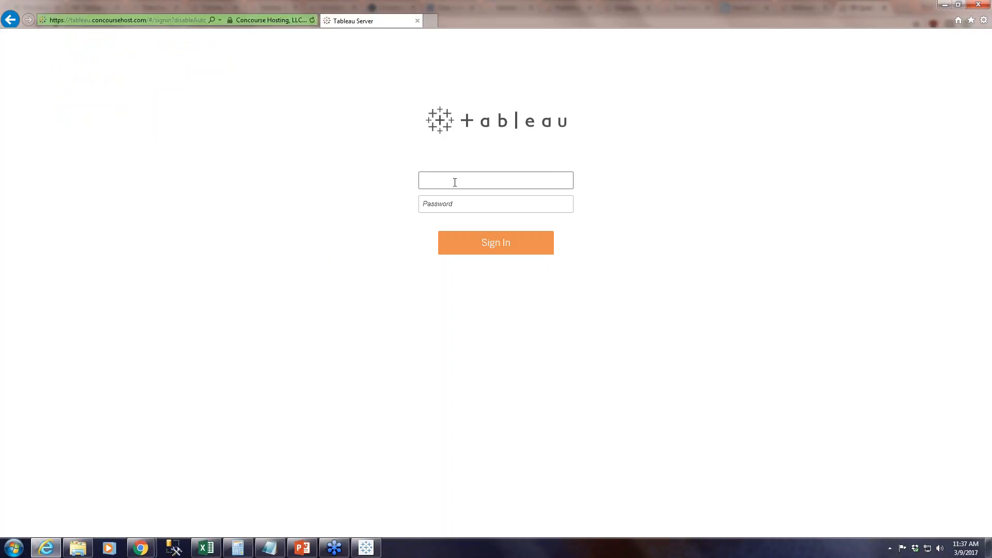
{"action": "key", "text": "Tab"}
{"action": "key", "text": "BackSpace"}
{"action": "key", "text": "BackSpace"}
{"action": "key", "text": "BackSpace"}
{"action": "key", "text": "BackSpace"}
{"action": "key", "text": "BackSpace"}
{"action": "key", "text": "BackSpace"}
{"action": "key", "text": "BackSpace"}
{"action": "key", "text": "BackSpace"}
{"action": "key", "text": "BackSpace"}
{"action": "key", "text": "BackSpace"}
{"action": "key", "text": "BackSpace"}
{"action": "key", "text": "BackSpace"}
{"action": "key", "text": "BackSpace"}
{"action": "key", "text": "Return"}
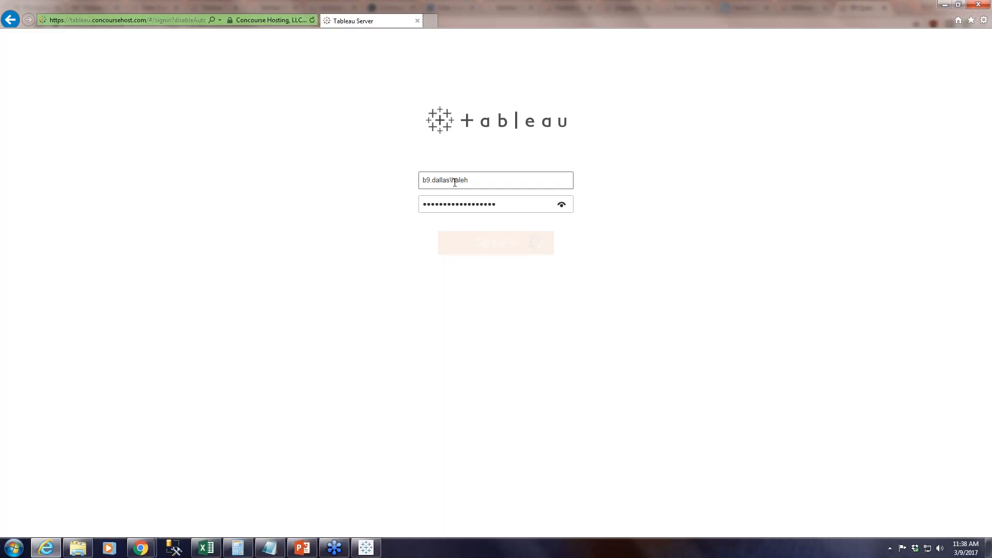
Retype the account password on the sign-in page and clear the password field.
{"action": "type", "text": "**********"}
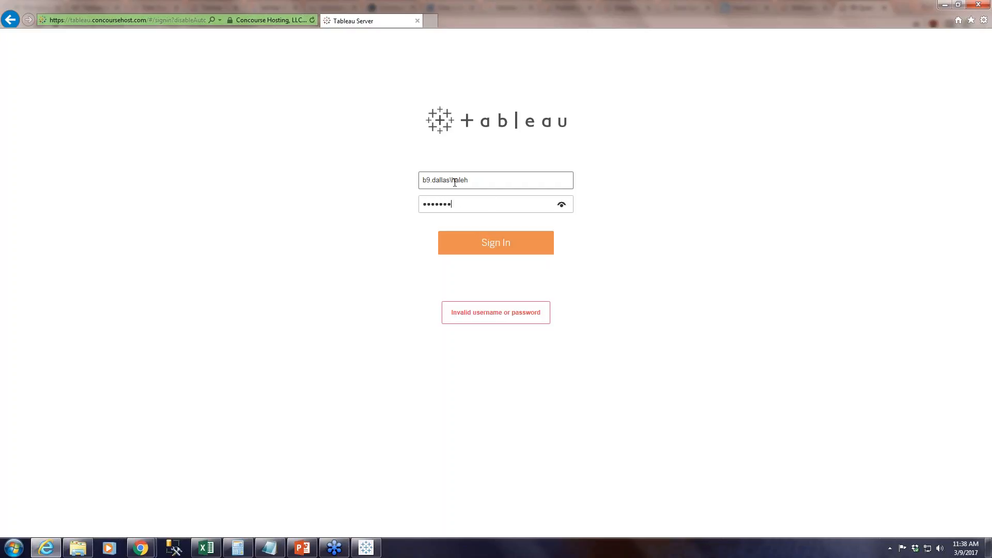
{"action": "type", "text": "****"}
{"action": "key", "text": "BackSpace"}
{"action": "key", "text": "BackSpace"}
{"action": "key", "text": "BackSpace"}
{"action": "key", "text": "BackSpace"}
{"action": "key", "text": "BackSpace"}
{"action": "key", "text": "BackSpace"}
{"action": "key", "text": "BackSpace"}
{"action": "key", "text": "BackSpace"}
{"action": "key", "text": "BackSpace"}
{"action": "key", "text": "BackSpace"}
{"action": "key", "text": "BackSpace"}
{"action": "key", "text": "BackSpace"}
{"action": "key", "text": "BackSpace"}
{"action": "key", "text": "BackSpace"}
Replace the username with that of the web user account, enter its password, and sign in.
{"action": "left_click_drag", "start_coordinate": [474, 178], "coordinate": [394, 175]}
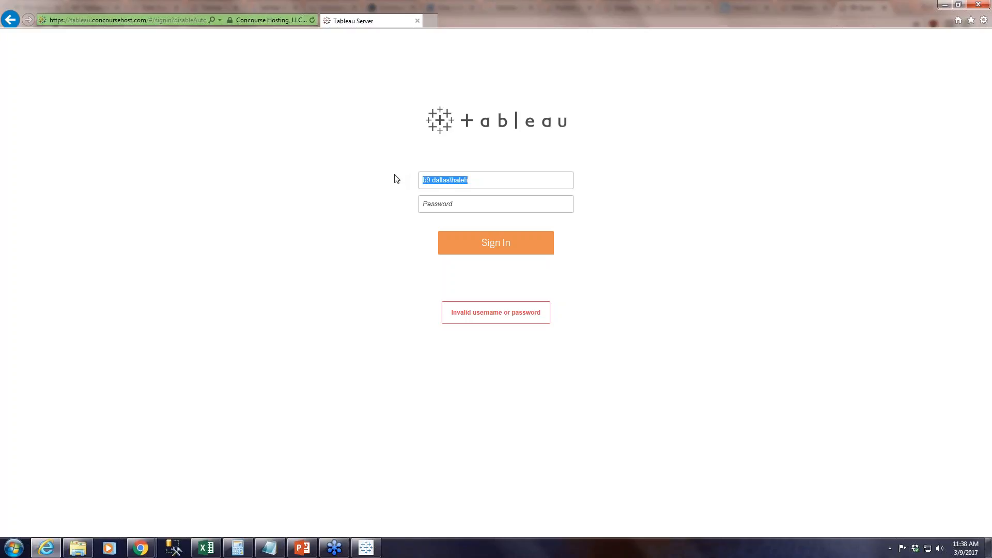
{"action": "key", "text": "Tab"}
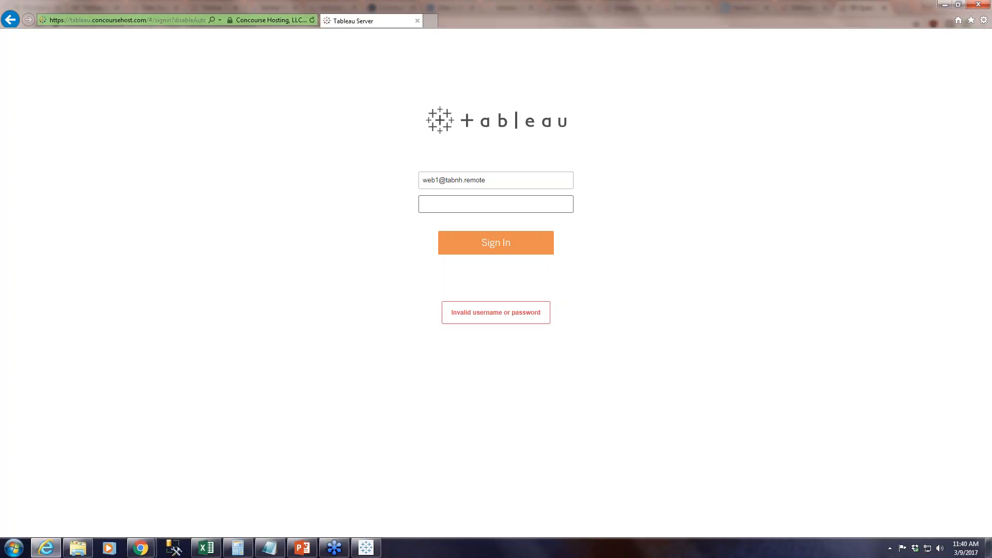
{"action": "type", "text": "•••••••"}
{"action": "key", "text": "Return"}
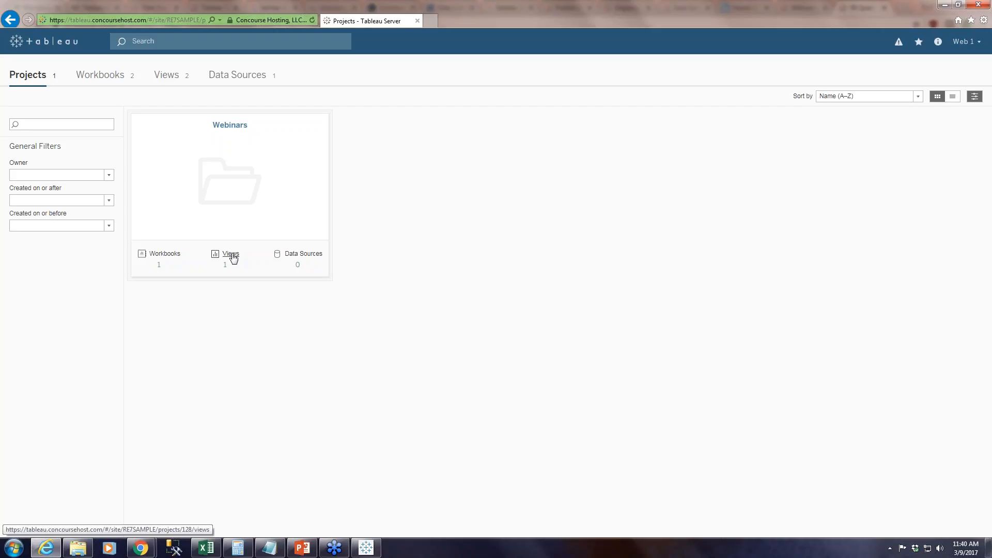
Open Sheet 1 of the RE Query on a Map workbook in the Webinars project.
{"action": "left_click", "coordinate": [239, 145]}
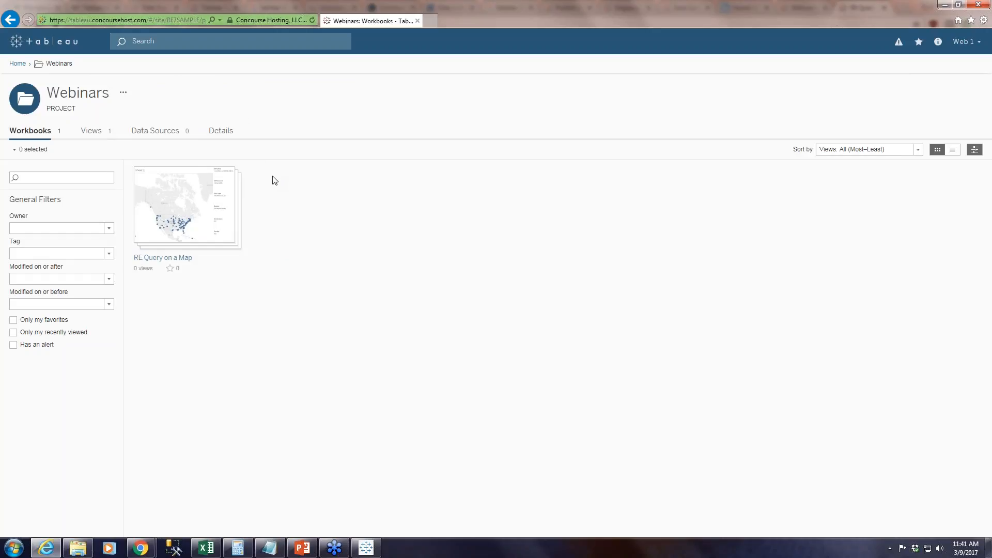
{"action": "mouse_move", "coordinate": [189, 208]}
{"action": "mouse_move", "coordinate": [220, 211]}
{"action": "left_click", "coordinate": [219, 208]}
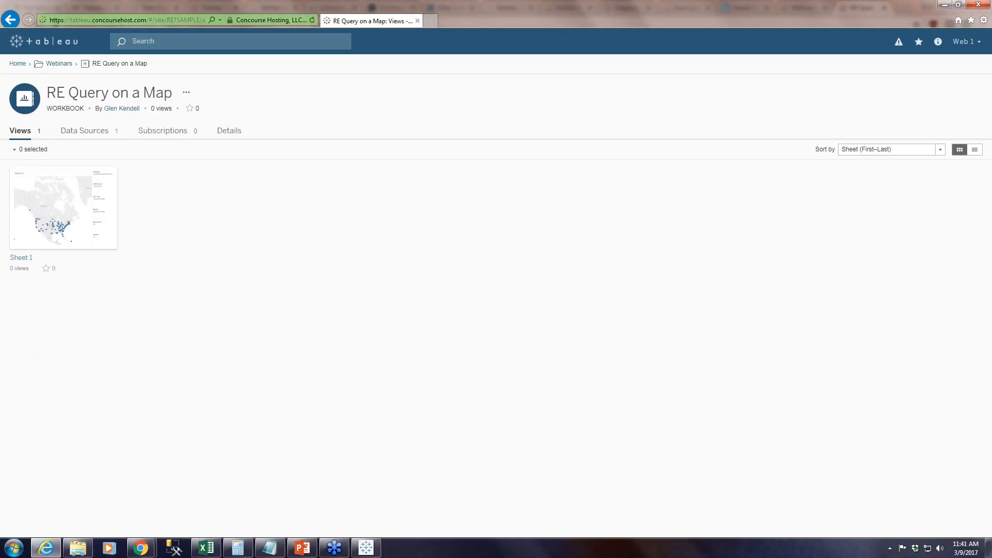
{"action": "mouse_move", "coordinate": [70, 214]}
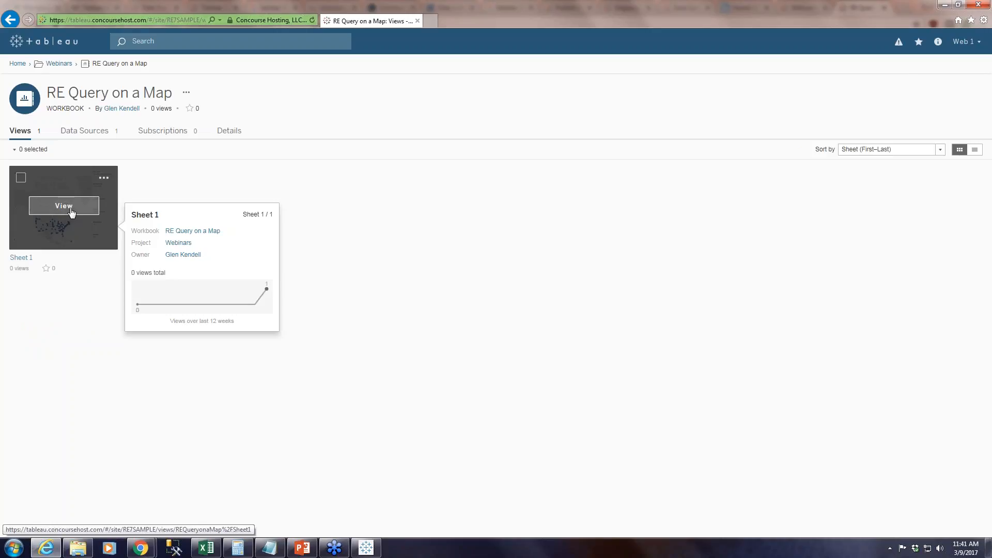
{"action": "left_click", "coordinate": [62, 213]}
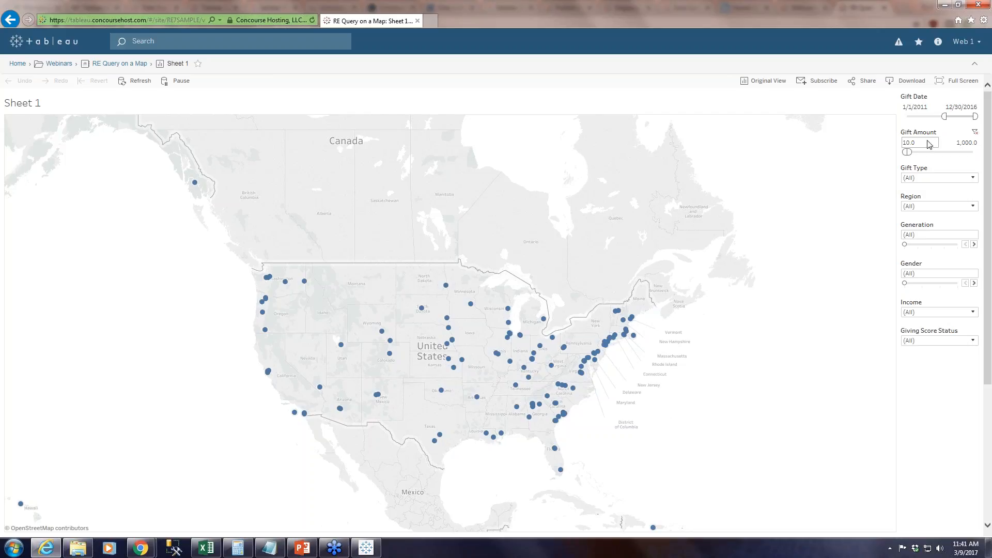
Set the Gift Amount filter range on the published map to 1,000 through 10,000.
{"action": "left_click", "coordinate": [928, 145]}
{"action": "type", "text": "1.00"}
{"action": "left_click", "coordinate": [958, 142]}
{"action": "left_click", "coordinate": [963, 144]}
{"action": "type", "text": "10,000"}
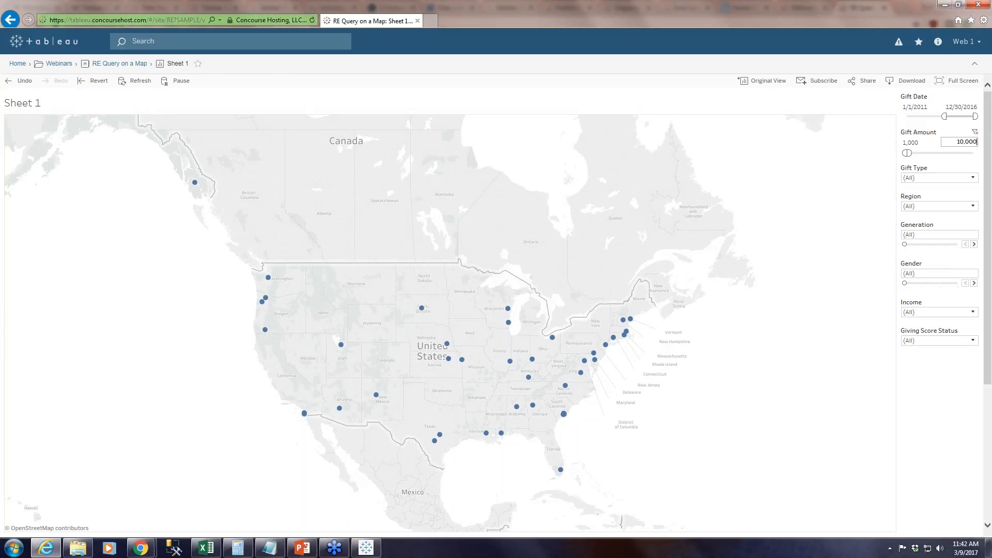
{"action": "key", "text": "Return"}
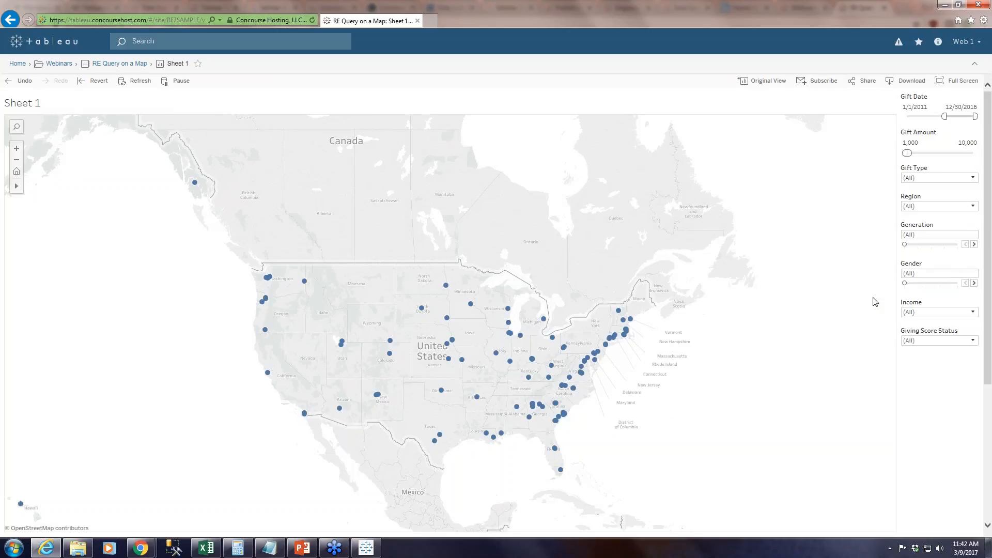
Review the available values in the Gift Type and Income filters without changing either selection.
{"action": "left_click", "coordinate": [974, 179]}
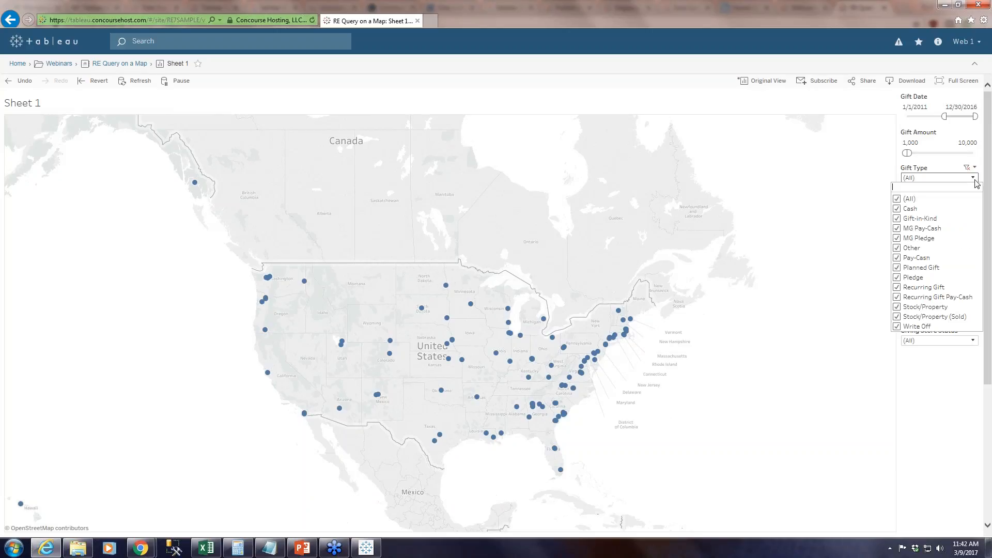
{"action": "left_click", "coordinate": [974, 181]}
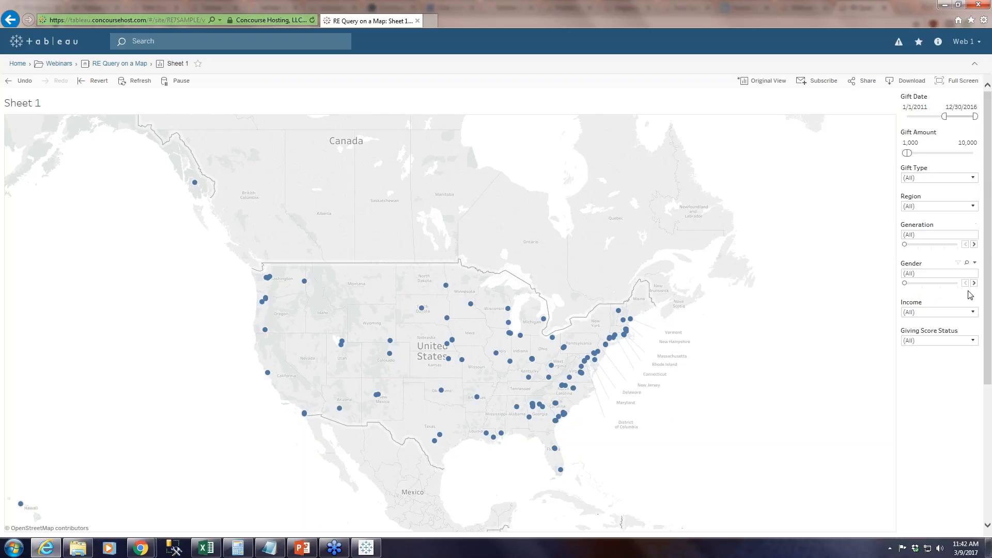
{"action": "left_click", "coordinate": [972, 313]}
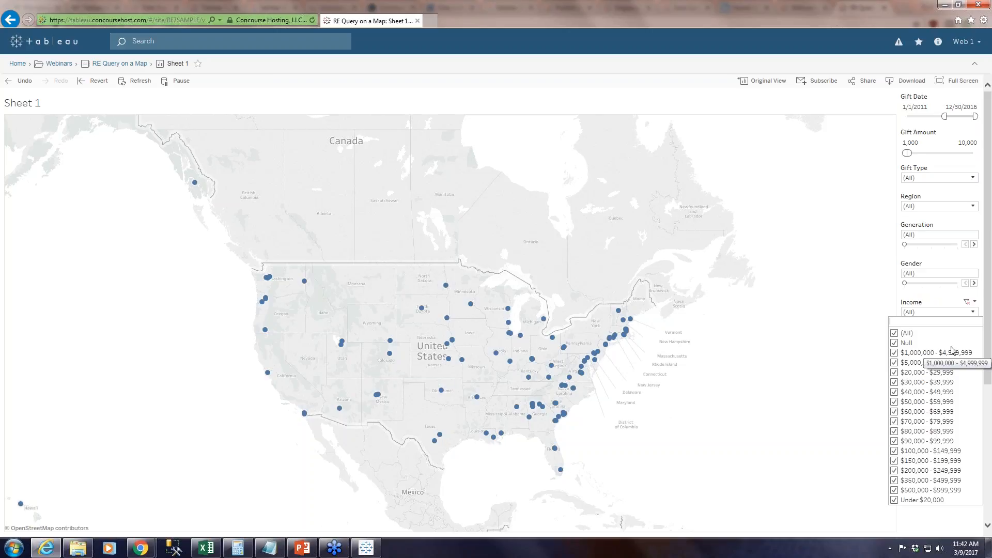
{"action": "left_click", "coordinate": [974, 313]}
Step the Generation filter through Boomer, Gen X and Millennial, and return it to Boomer.
{"action": "left_click", "coordinate": [975, 245]}
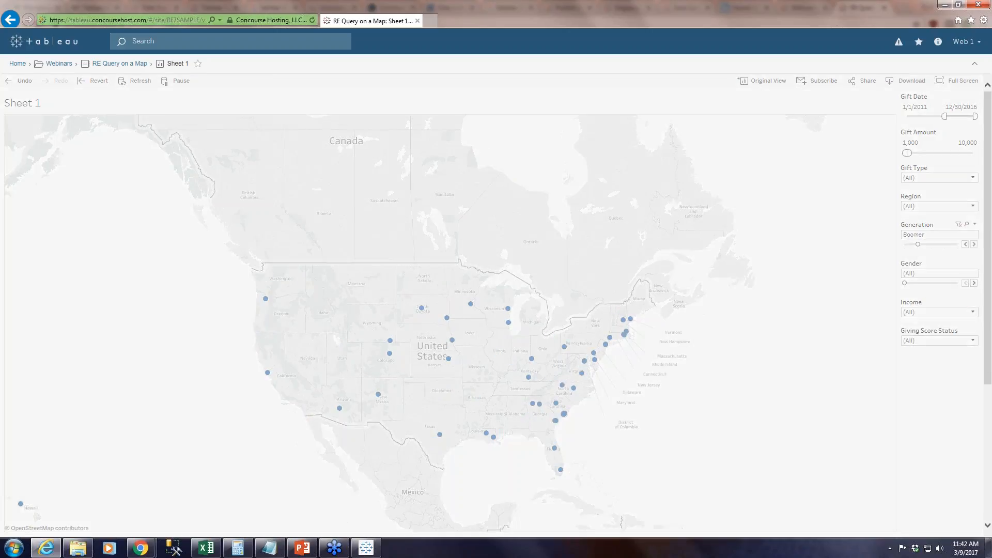
{"action": "left_click", "coordinate": [975, 224]}
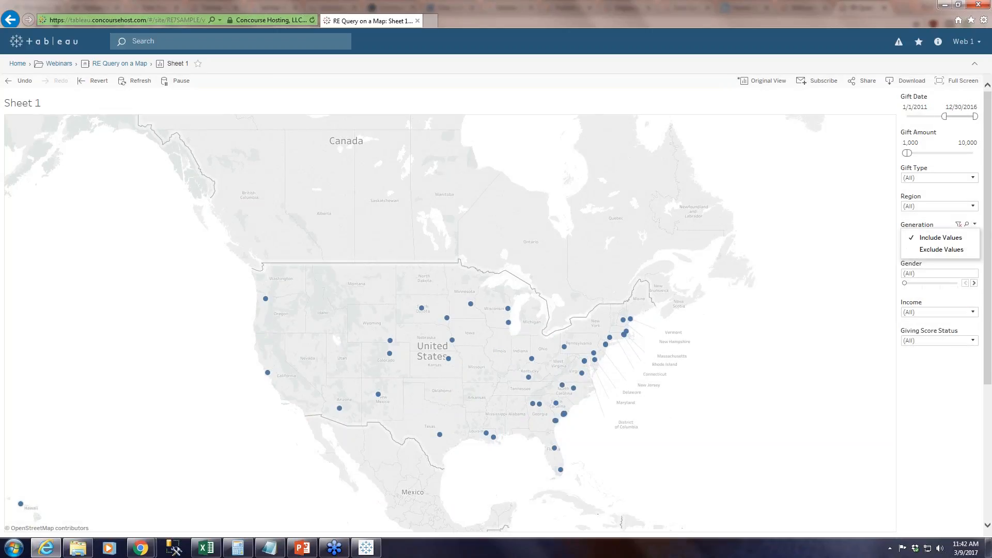
{"action": "left_click", "coordinate": [975, 225]}
{"action": "left_click", "coordinate": [974, 244]}
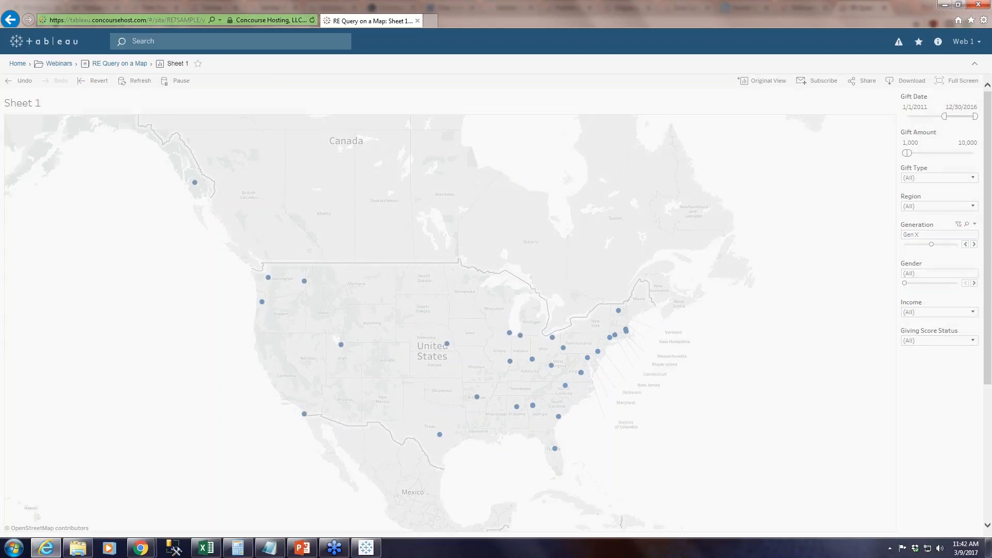
{"action": "left_click", "coordinate": [973, 244]}
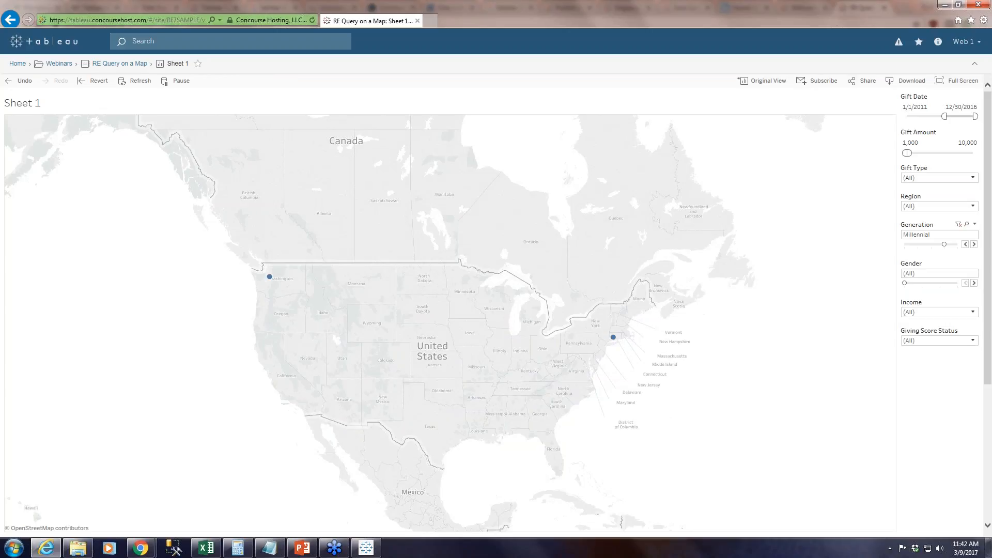
{"action": "left_click", "coordinate": [966, 244]}
{"action": "left_click", "coordinate": [965, 244]}
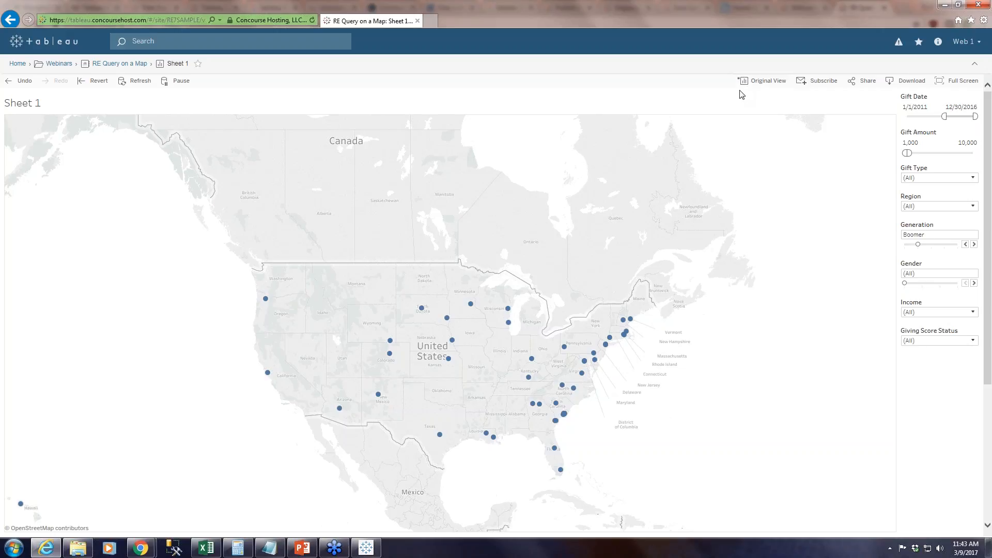
Save the filtered map as a public custom view named "Boomer Big Gifts".
{"action": "left_click", "coordinate": [773, 83]}
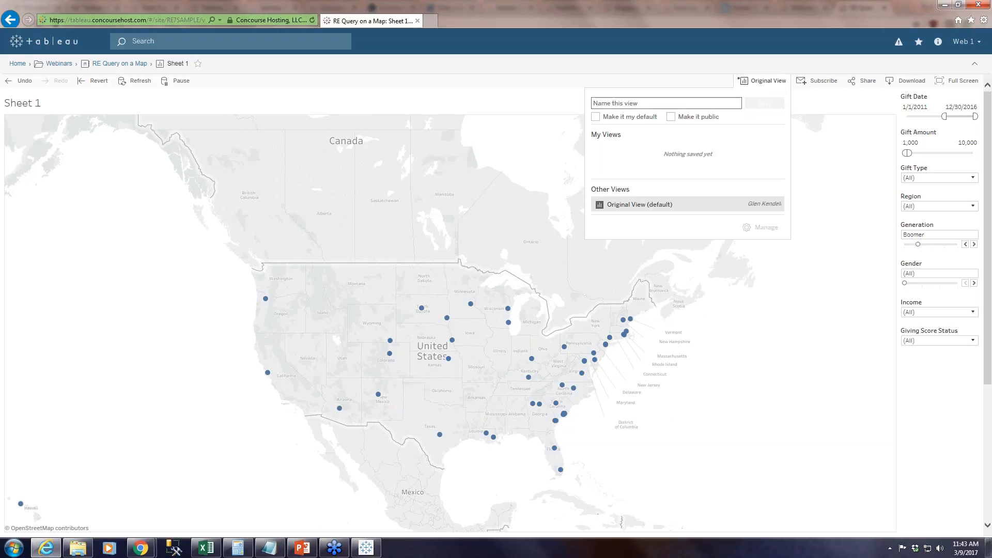
{"action": "left_click", "coordinate": [599, 98]}
{"action": "type", "text": "Boomer"}
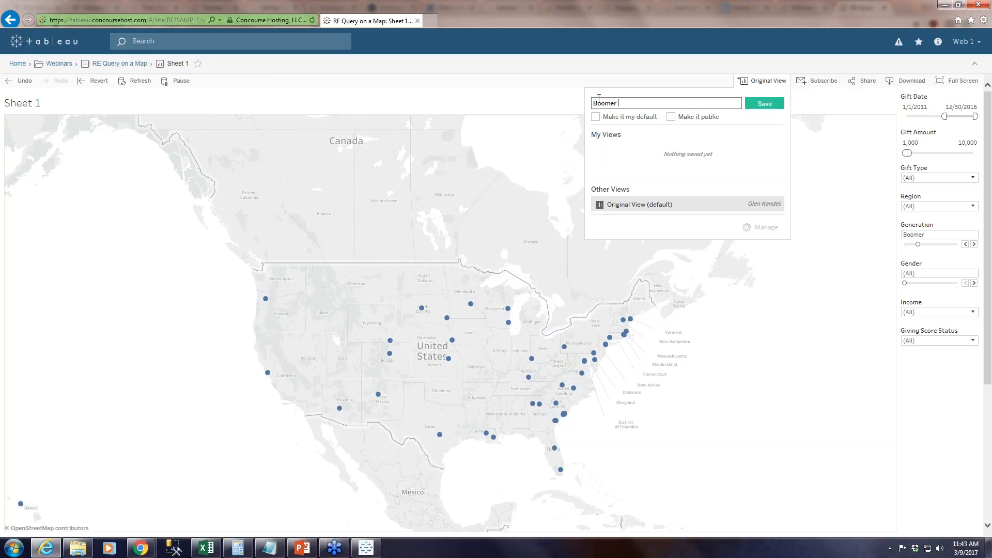
{"action": "type", "text": " Gift"}
{"action": "key", "text": "BackSpace"}
{"action": "key", "text": "BackSpace"}
{"action": "key", "text": "BackSpace"}
{"action": "type", "text": "Big Gifts"}
{"action": "left_click", "coordinate": [672, 117]}
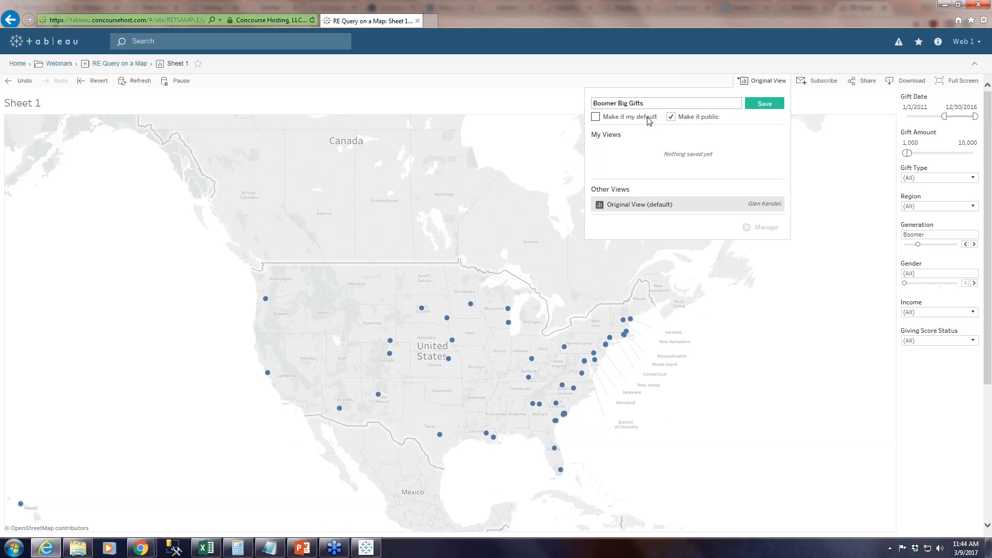
{"action": "left_click", "coordinate": [765, 104]}
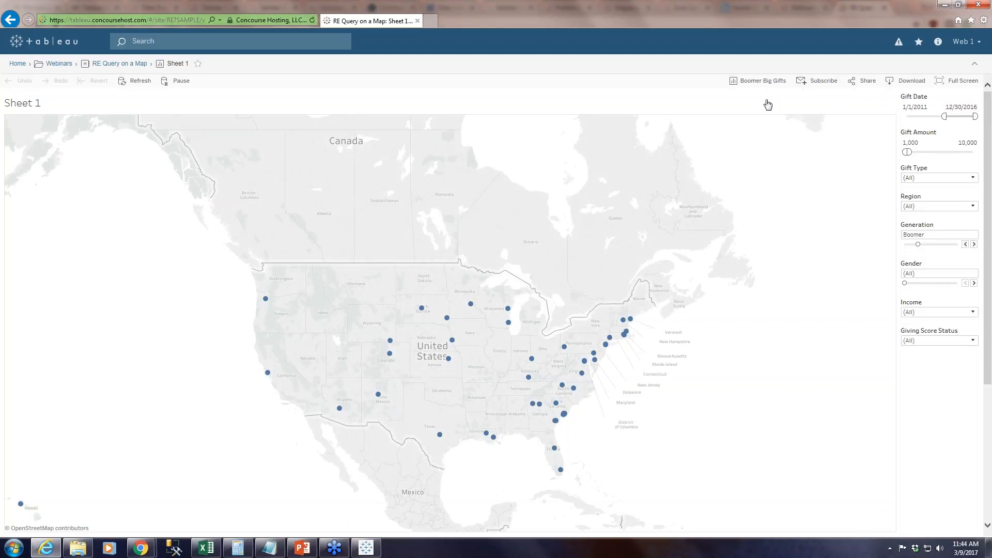
Return to the Webinars project and reopen Sheet 1 of the RE Query on a Map workbook.
{"action": "left_click", "coordinate": [59, 63]}
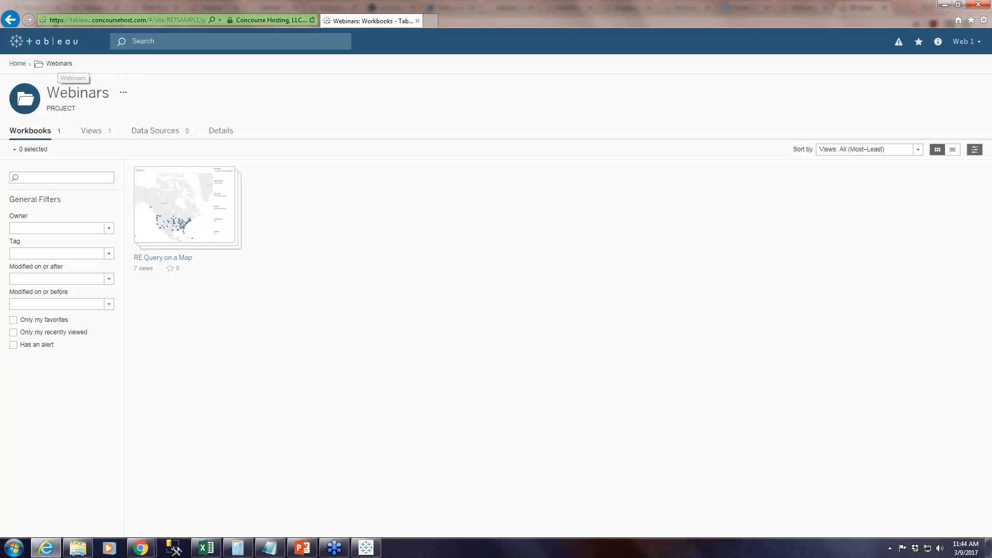
{"action": "mouse_move", "coordinate": [181, 213]}
{"action": "left_click", "coordinate": [181, 213]}
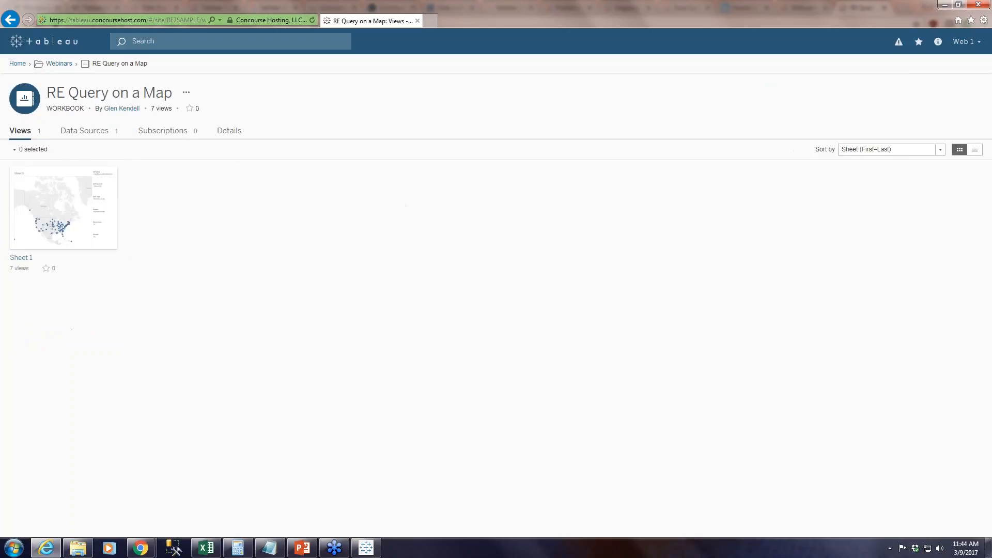
{"action": "left_click", "coordinate": [73, 207]}
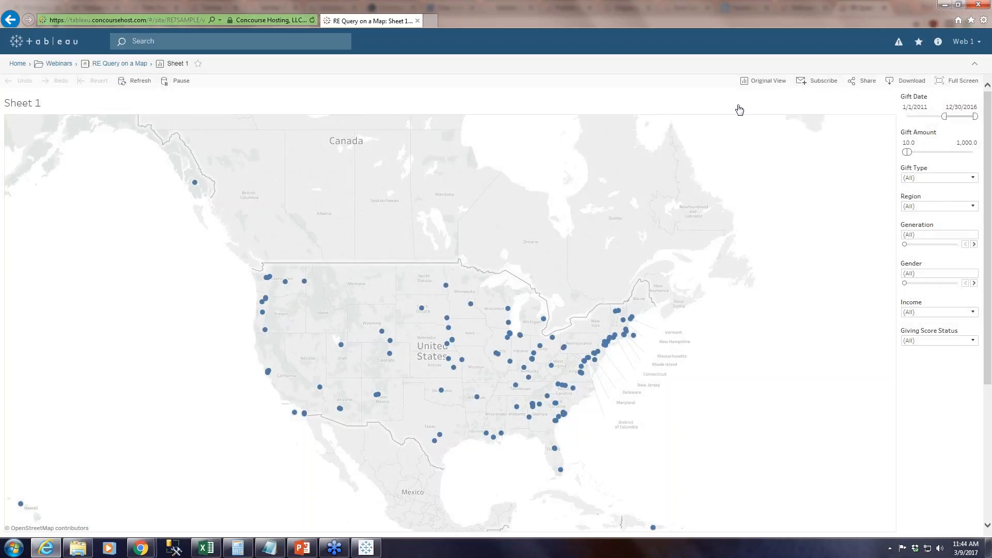
Open the saved GenX view of the map and switch back to the Original View.
{"action": "left_click", "coordinate": [761, 86]}
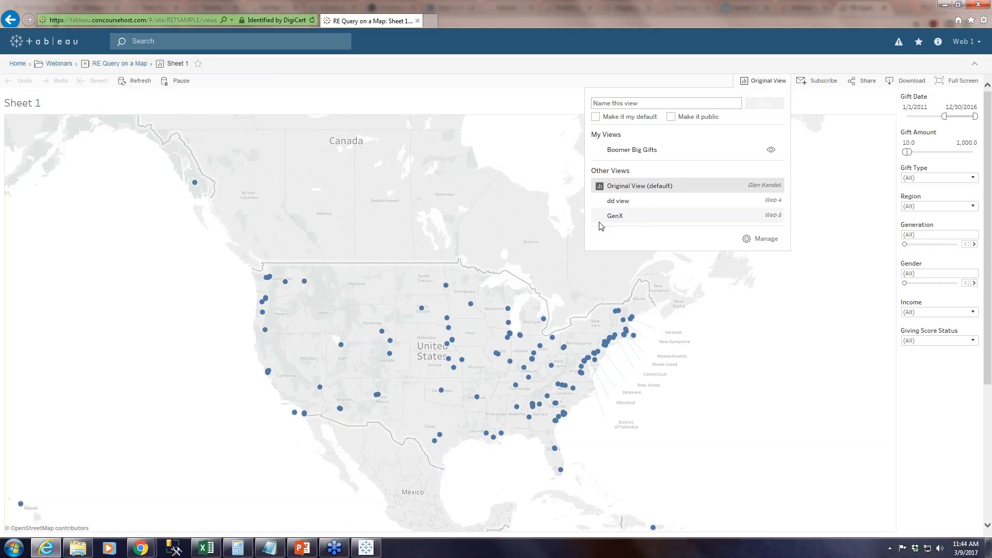
{"action": "left_click", "coordinate": [629, 219]}
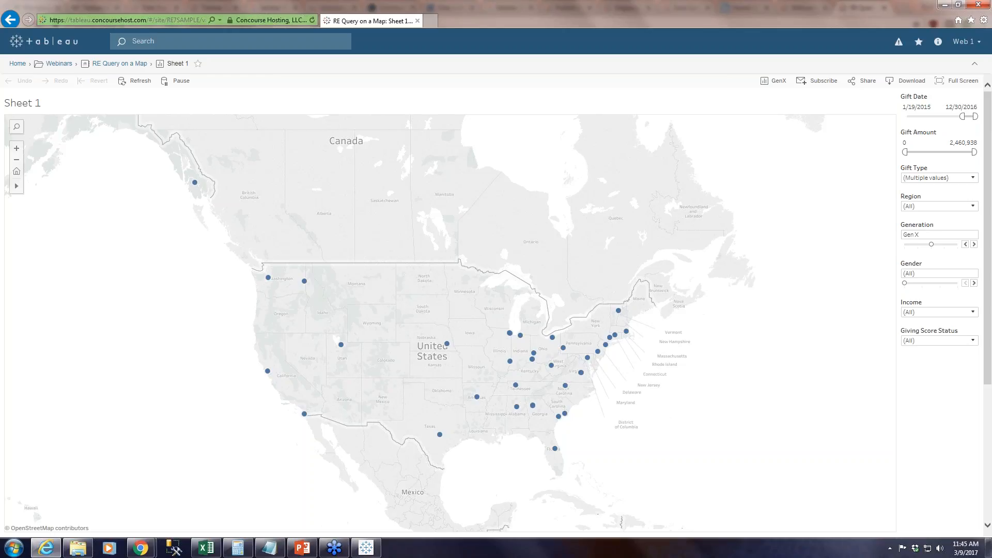
{"action": "left_click", "coordinate": [783, 83]}
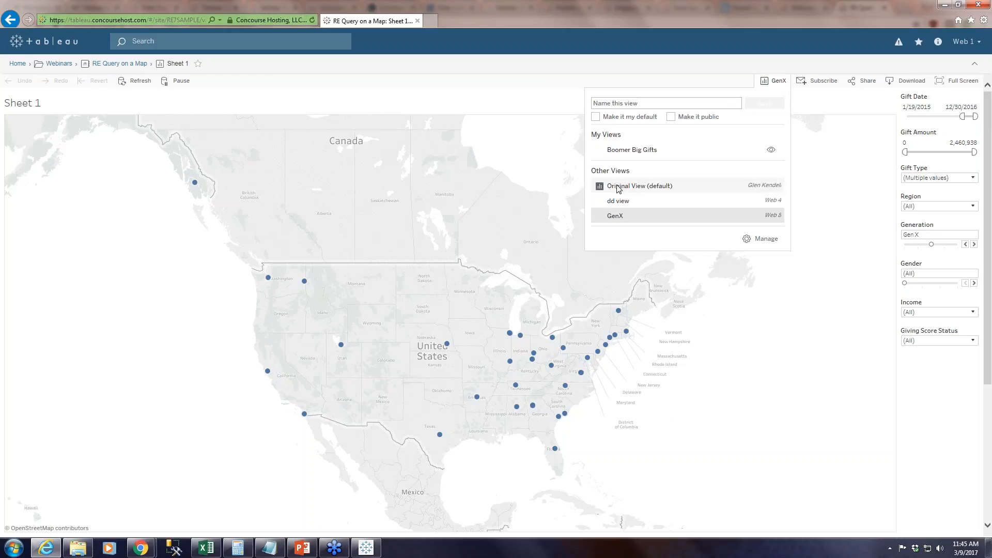
{"action": "left_click", "coordinate": [670, 187]}
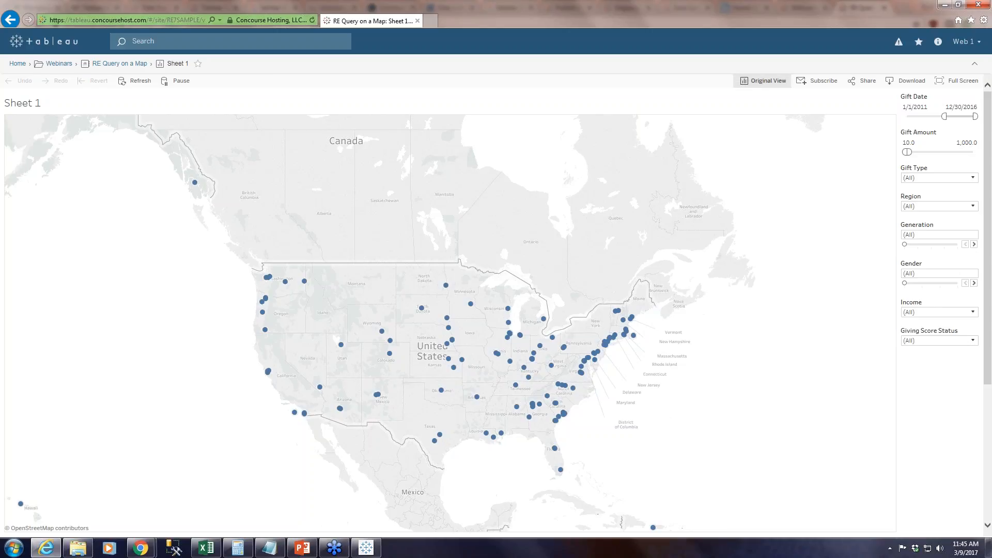
{"action": "left_click", "coordinate": [771, 81]}
{"action": "left_click", "coordinate": [764, 82]}
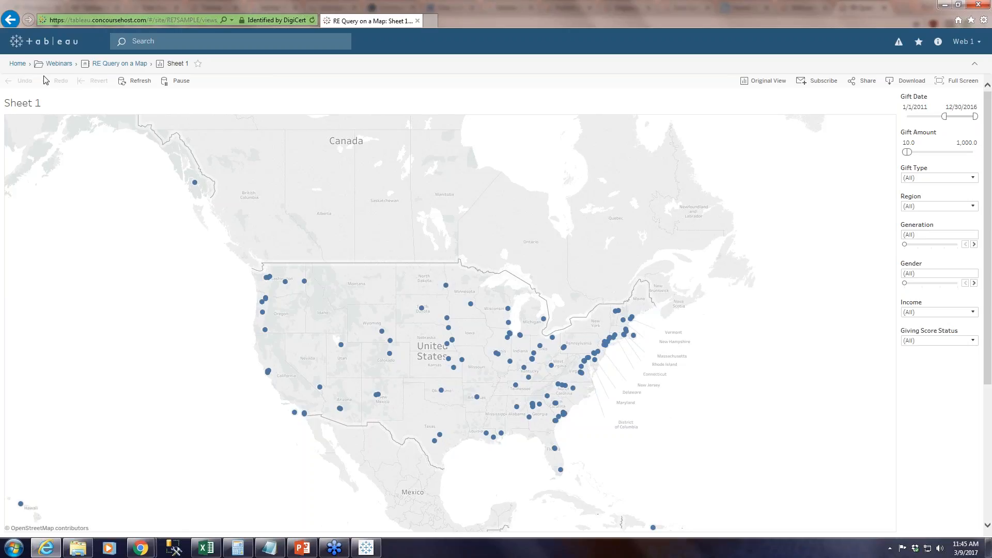
Go back to the Webinars project and load Sheet 1 of RE Query on a Map again.
{"action": "left_click", "coordinate": [59, 69]}
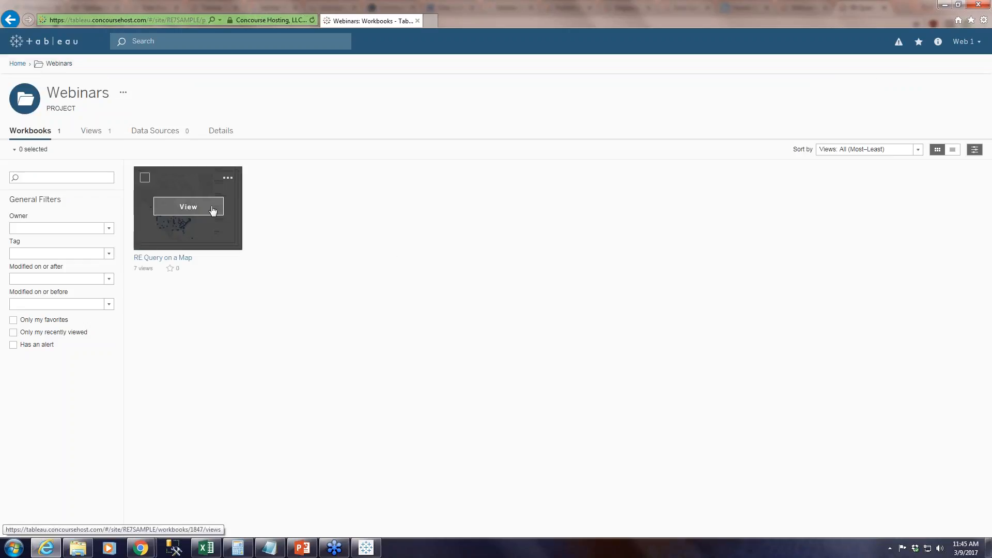
{"action": "left_click", "coordinate": [213, 208]}
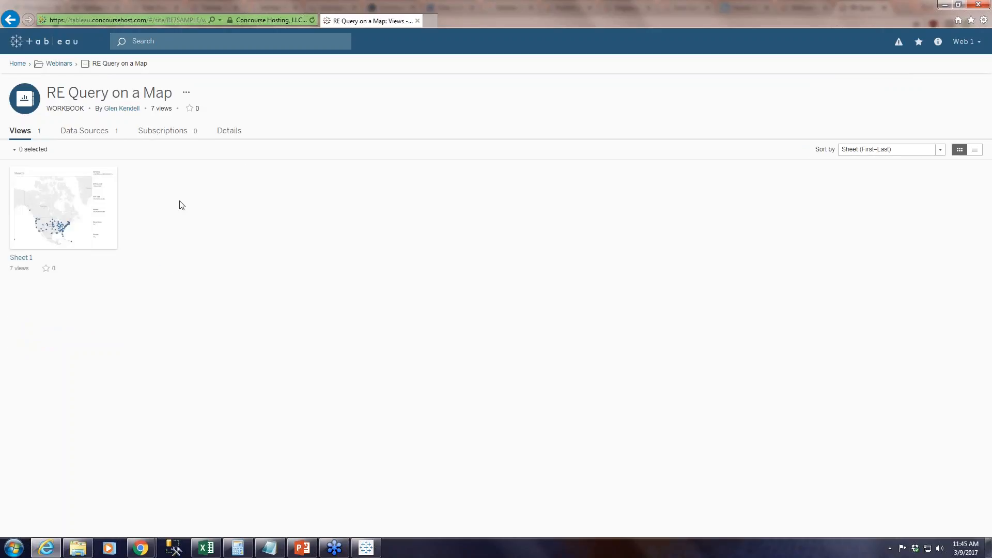
{"action": "left_click", "coordinate": [50, 208]}
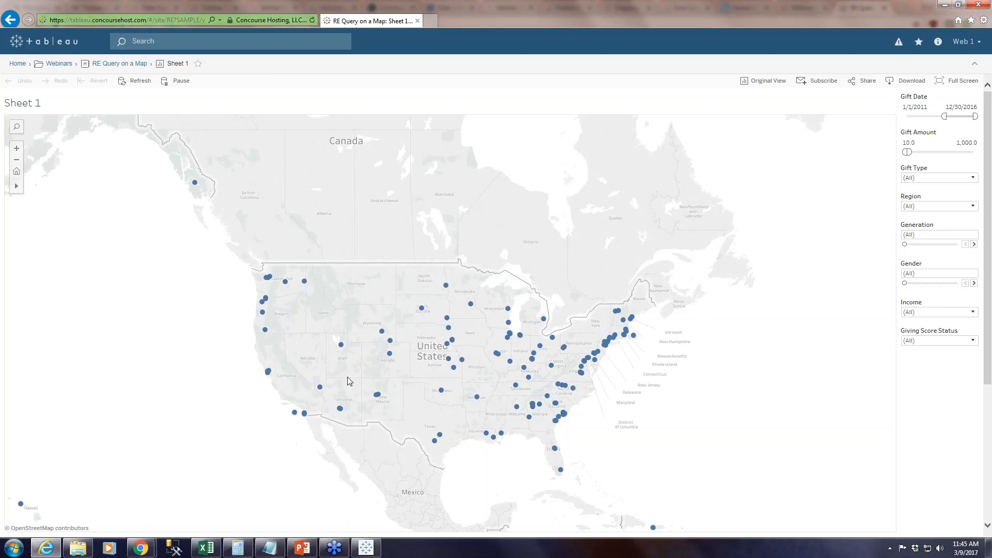
Switch to Tableau Desktop, search the fields for "gift sub", and add Gift Subtype as a filter with all values selected.
{"action": "left_click", "coordinate": [368, 547]}
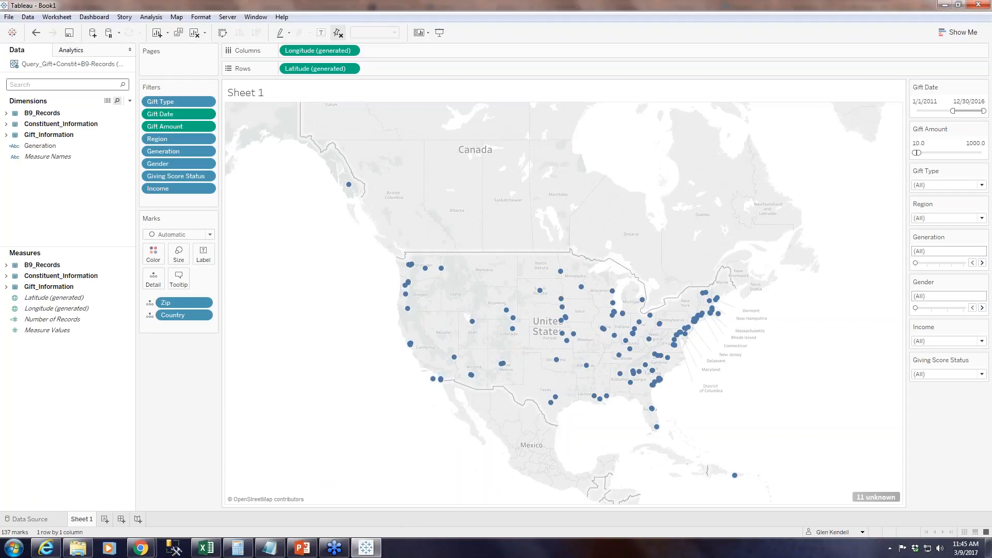
{"action": "left_click", "coordinate": [84, 82]}
{"action": "type", "text": "gift sub"}
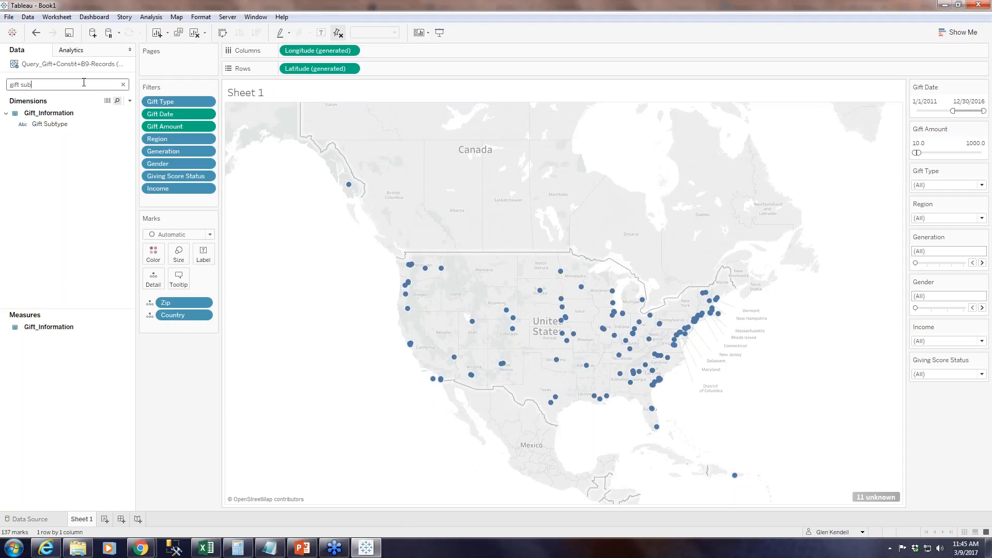
{"action": "left_click_drag", "start_coordinate": [57, 124], "coordinate": [171, 202]}
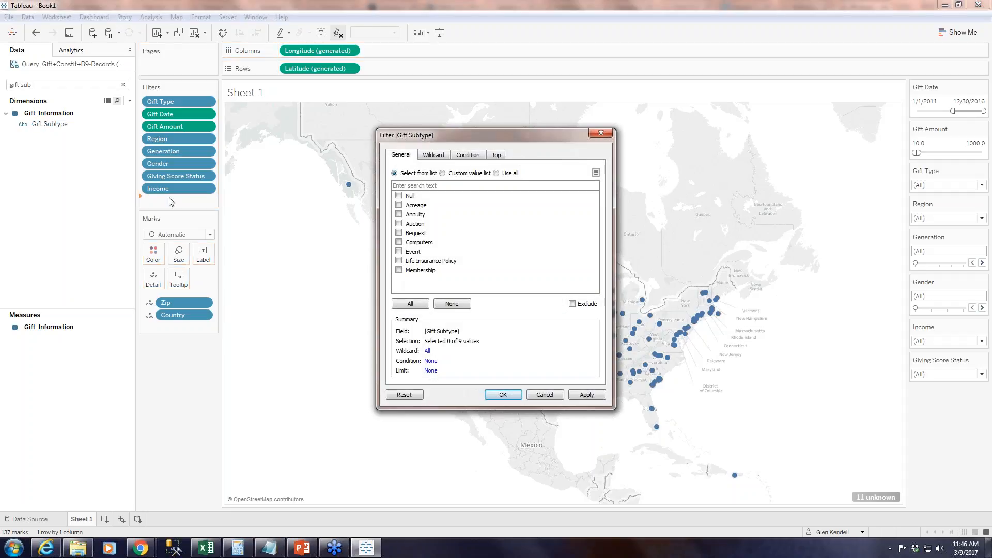
{"action": "left_click", "coordinate": [411, 304]}
{"action": "left_click", "coordinate": [588, 394]}
{"action": "left_click", "coordinate": [503, 394]}
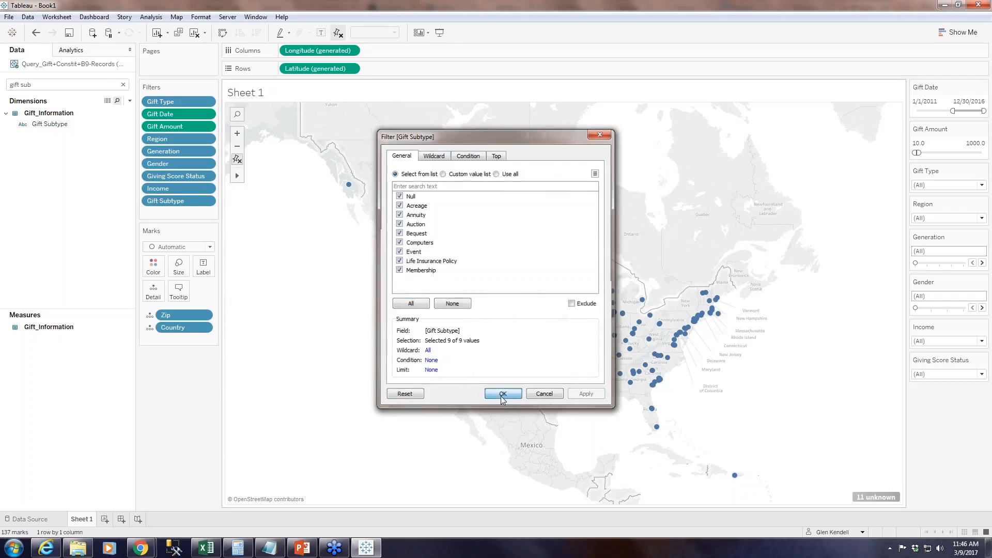
Show the Gift Subtype filter as a multiple-values dropdown and place it directly below the Gift Type filter.
{"action": "right_click", "coordinate": [189, 203]}
{"action": "left_click", "coordinate": [217, 226]}
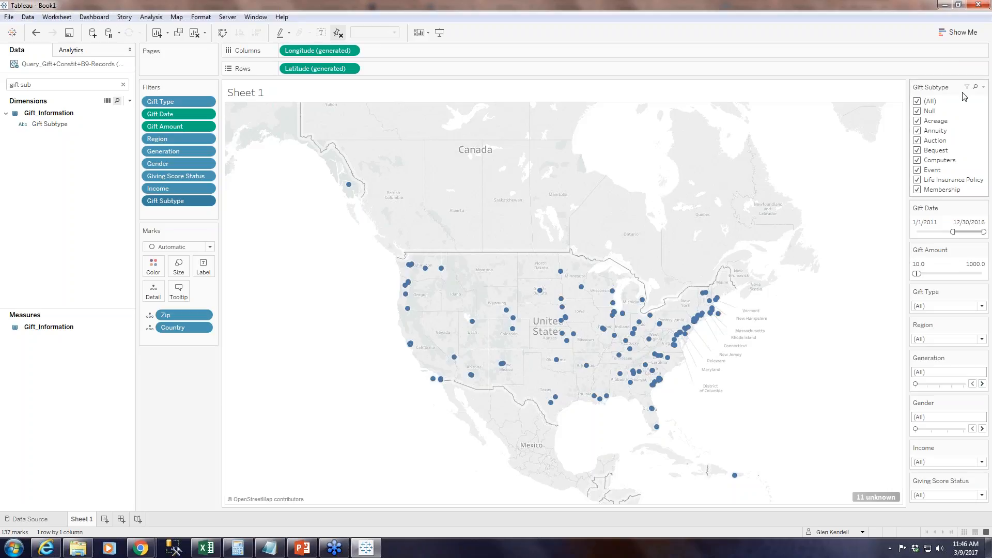
{"action": "left_click", "coordinate": [981, 87]}
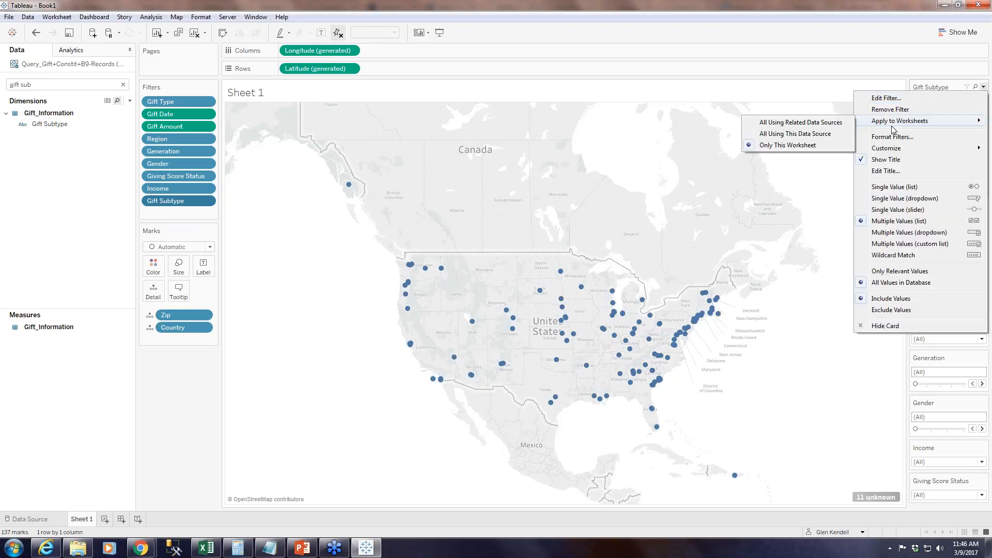
{"action": "left_click", "coordinate": [917, 235]}
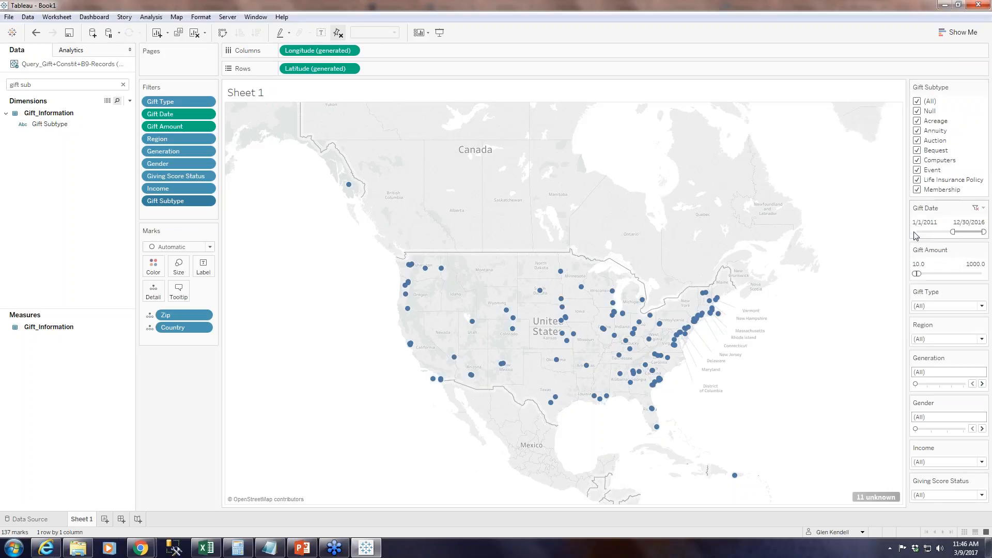
{"action": "left_click_drag", "start_coordinate": [950, 88], "coordinate": [941, 227]}
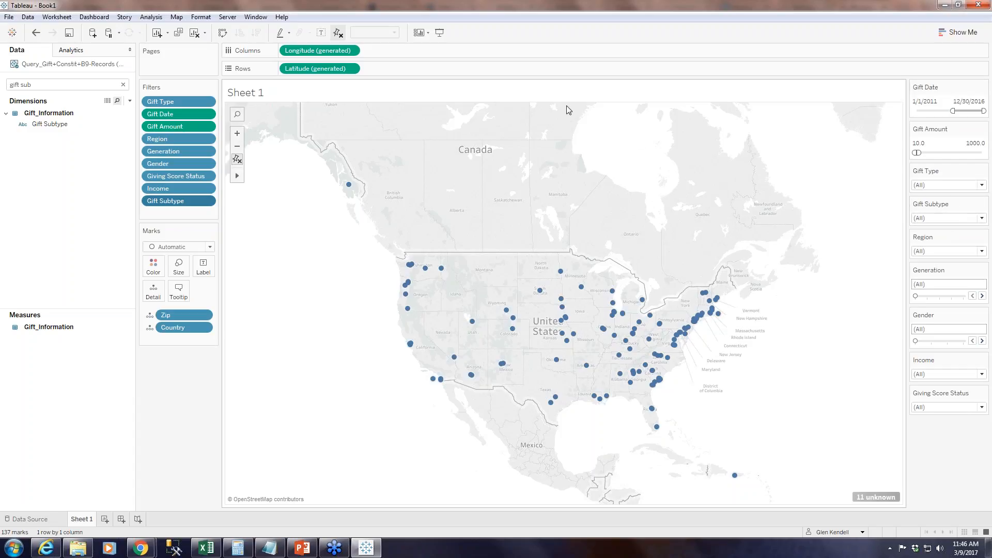
Publish the workbook to the Webinars project under the name "RE Query on a Map now w/ gift subtype".
{"action": "left_click", "coordinate": [227, 17]}
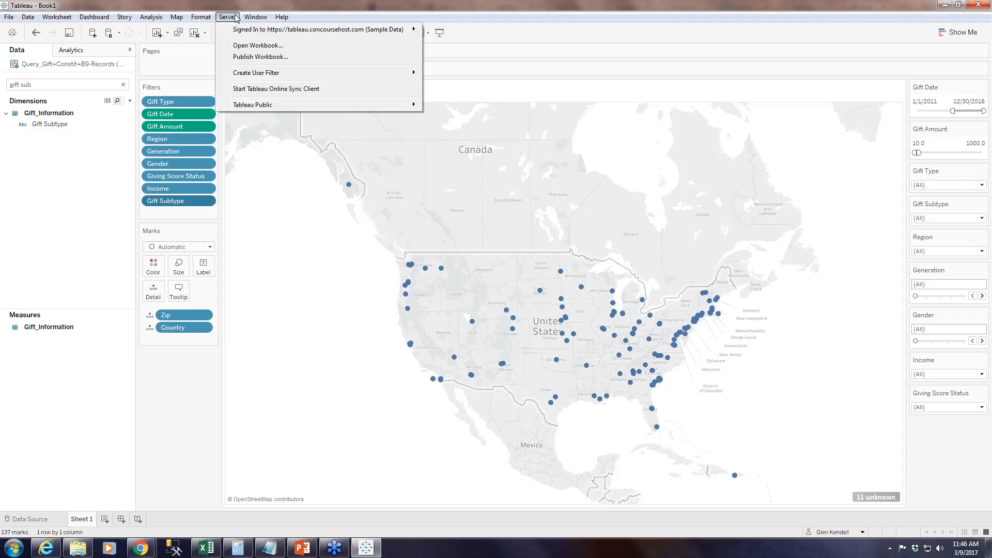
{"action": "left_click", "coordinate": [260, 57]}
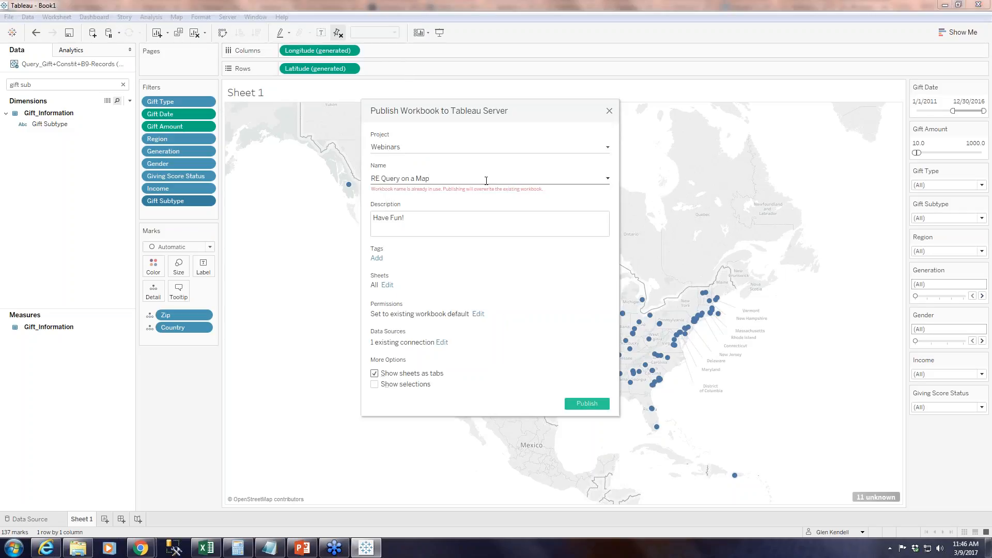
{"action": "type", "text": "ow w/ g"}
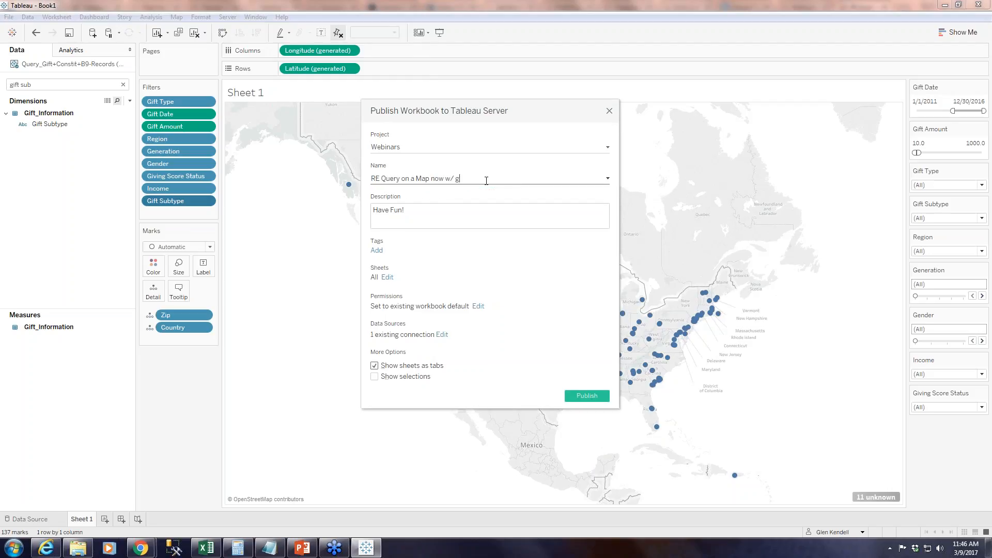
{"action": "type", "text": "ift subtype"}
{"action": "left_click", "coordinate": [596, 395]}
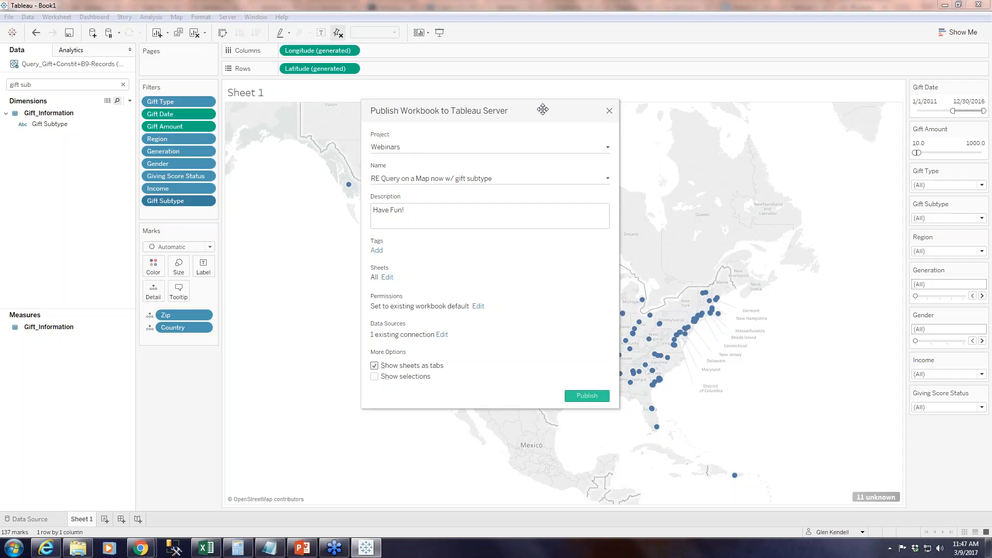
{"action": "left_click_drag", "start_coordinate": [543, 109], "coordinate": [485, 132]}
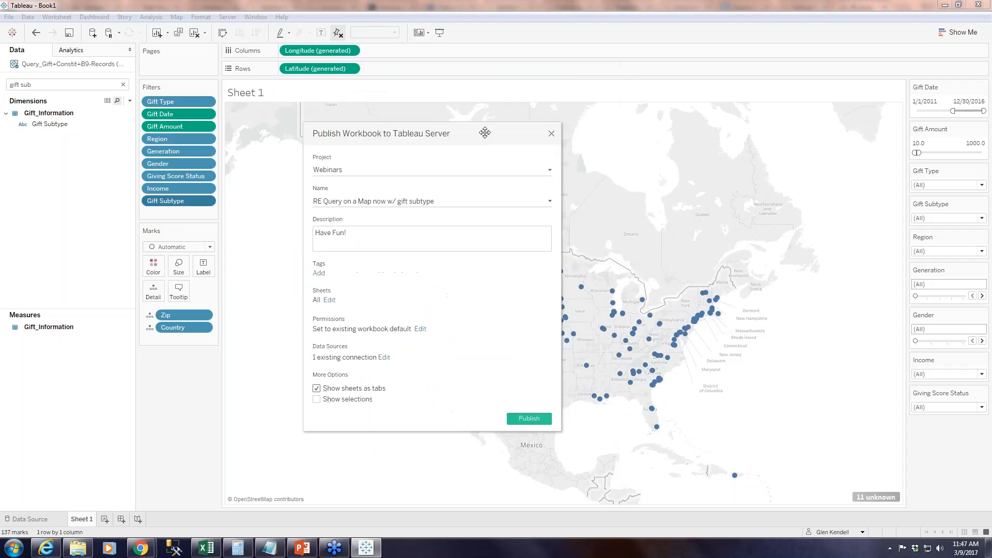
{"action": "left_click", "coordinate": [435, 202]}
{"action": "left_click", "coordinate": [551, 134]}
Search the data fields for "rece" to find the receipt-related fields.
{"action": "left_click", "coordinate": [41, 89]}
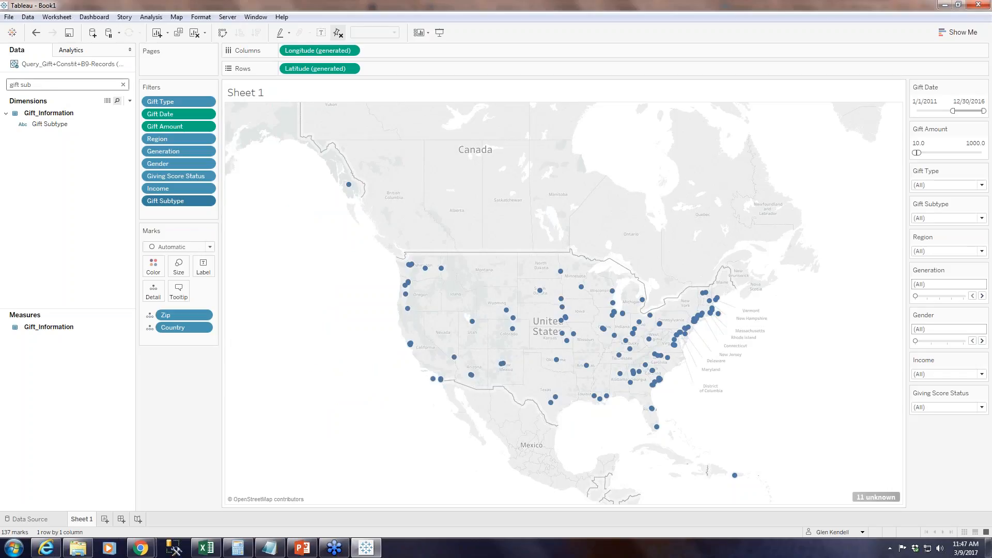
{"action": "left_click_drag", "start_coordinate": [41, 90], "coordinate": [24, 89]}
{"action": "type", "text": "rece"}
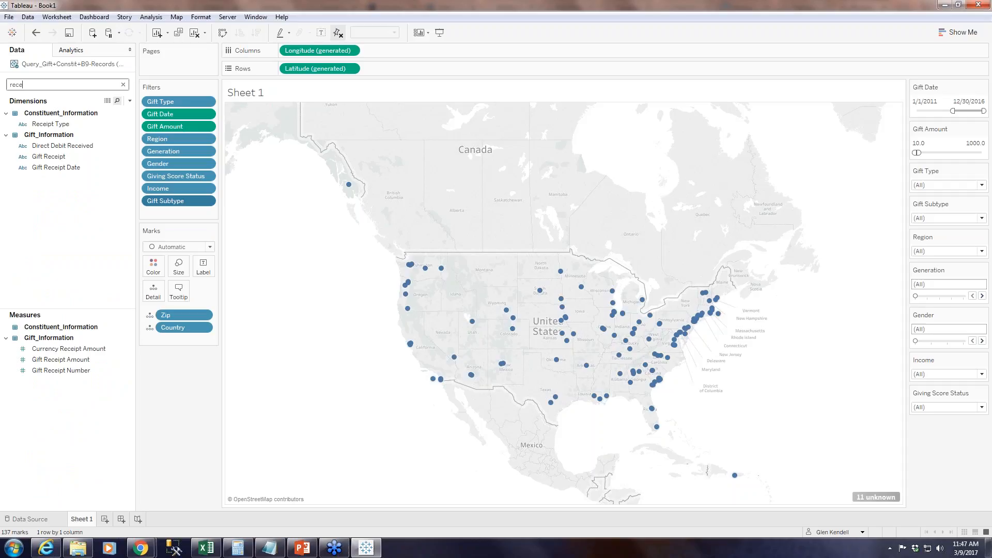
{"action": "left_click", "coordinate": [111, 371]}
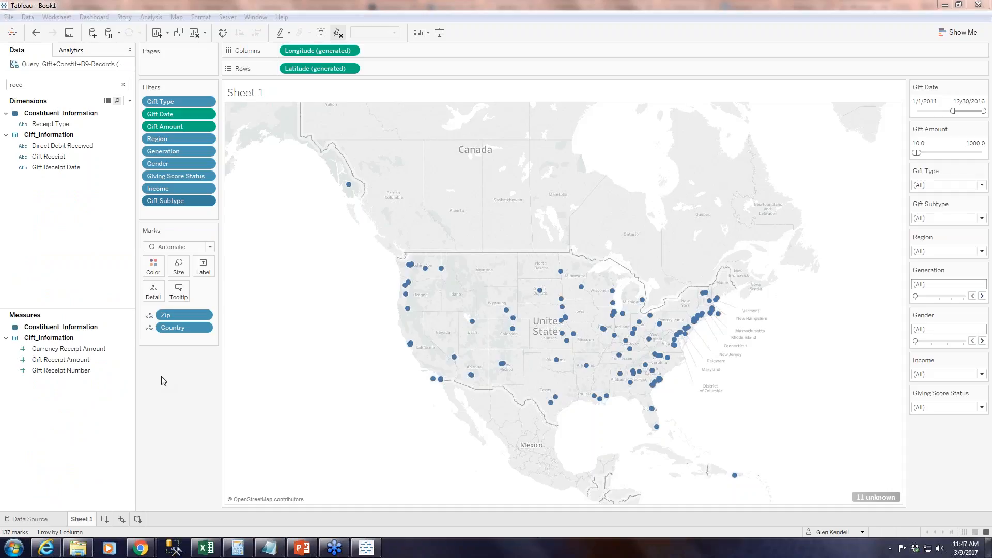
Check the available filter values of Receipt Type and Gift Receipt without adding either field as a filter.
{"action": "mouse_move", "coordinate": [72, 123]}
{"action": "left_mouse_down"}
{"action": "mouse_move", "coordinate": [115, 166]}
{"action": "mouse_move", "coordinate": [215, 224]}
{"action": "left_mouse_up"}
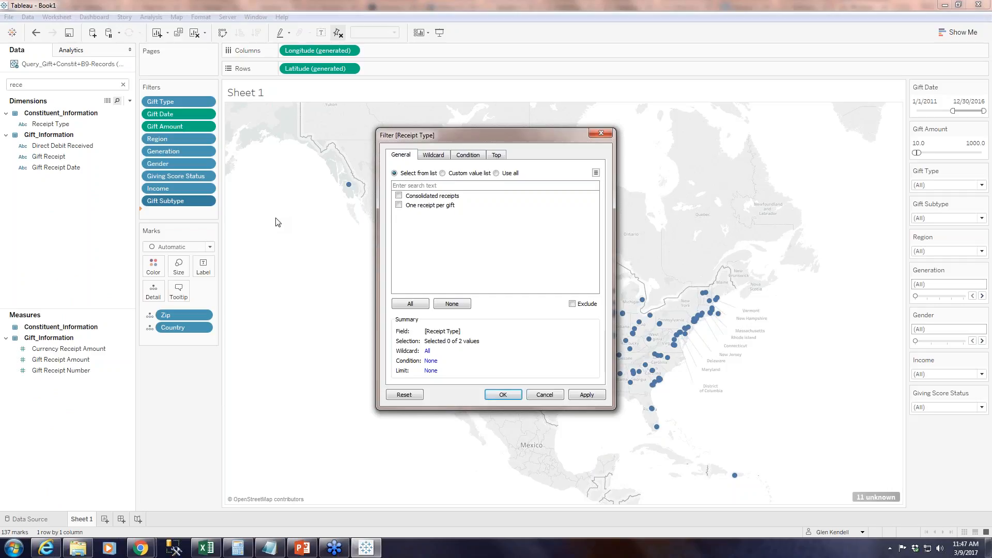
{"action": "left_click", "coordinate": [544, 395]}
{"action": "left_click", "coordinate": [65, 167]}
{"action": "mouse_move", "coordinate": [66, 167]}
{"action": "left_mouse_down"}
{"action": "mouse_move", "coordinate": [200, 193]}
{"action": "mouse_move", "coordinate": [177, 212]}
{"action": "mouse_move", "coordinate": [155, 209]}
{"action": "left_mouse_up"}
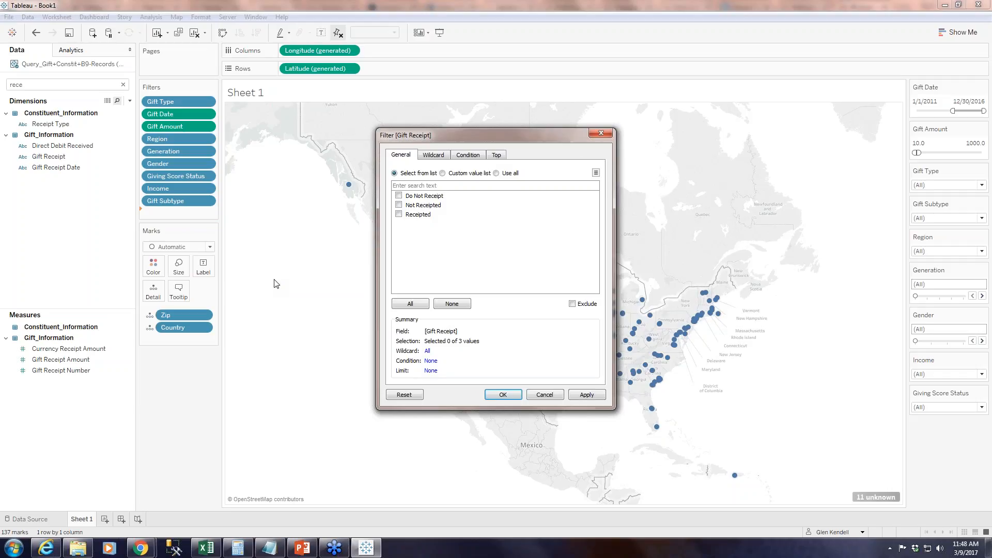
{"action": "left_click", "coordinate": [539, 395]}
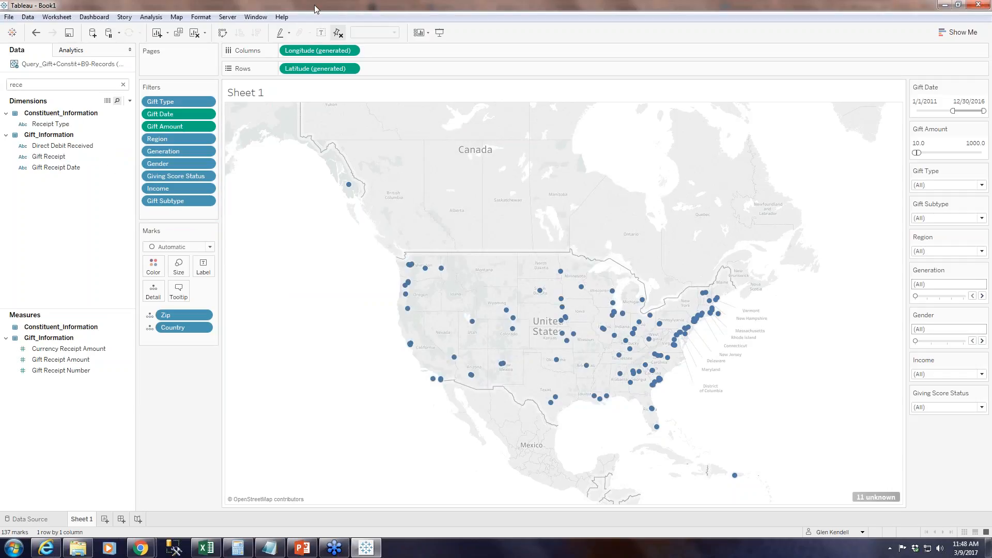
Publish the workbook to the Webinars project as "RE Query on a Map now w/ gift subtype" and dismiss the completion notice.
{"action": "left_click", "coordinate": [227, 17]}
{"action": "left_click", "coordinate": [239, 57]}
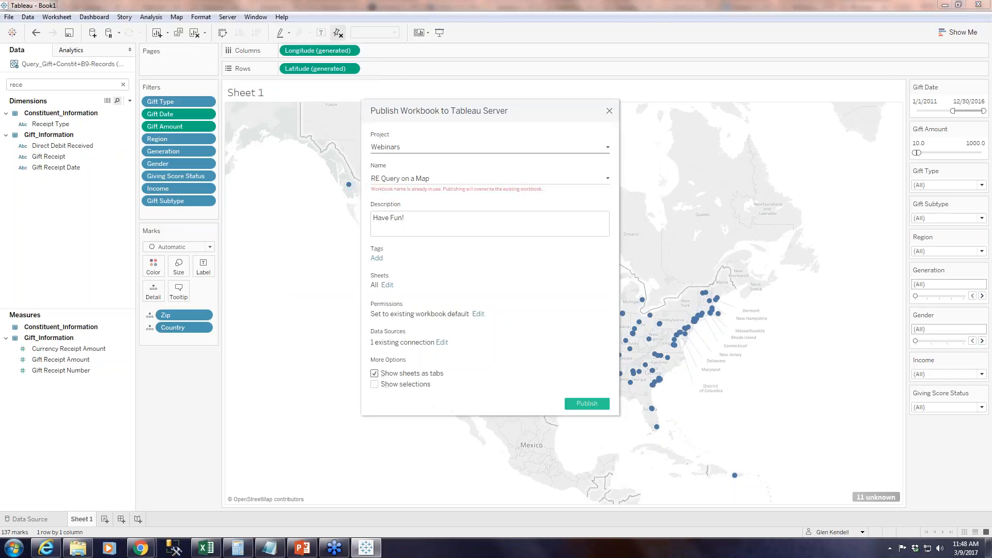
{"action": "left_click_drag", "start_coordinate": [429, 178], "coordinate": [346, 178]}
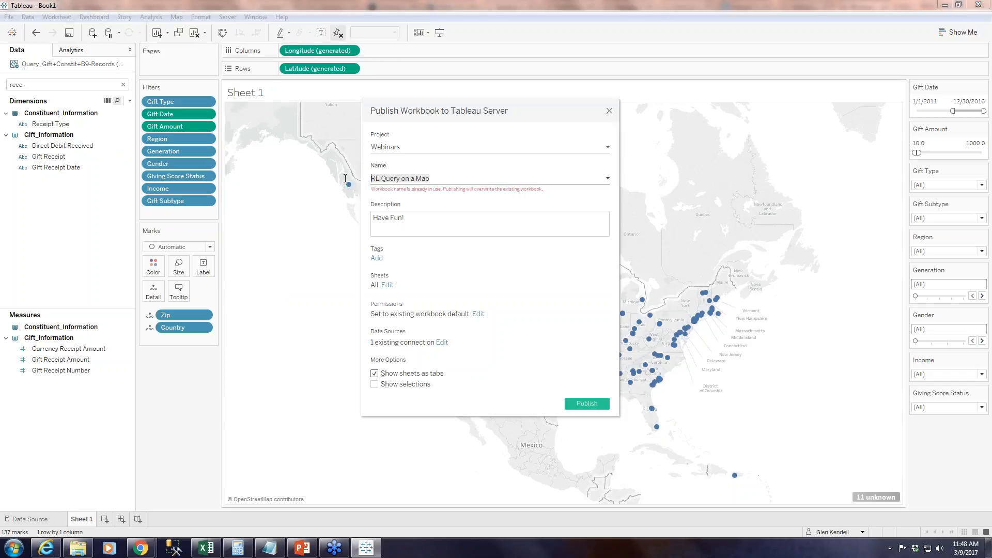
{"action": "type", "text": "RE Query on a Map now w/ gift subtype"}
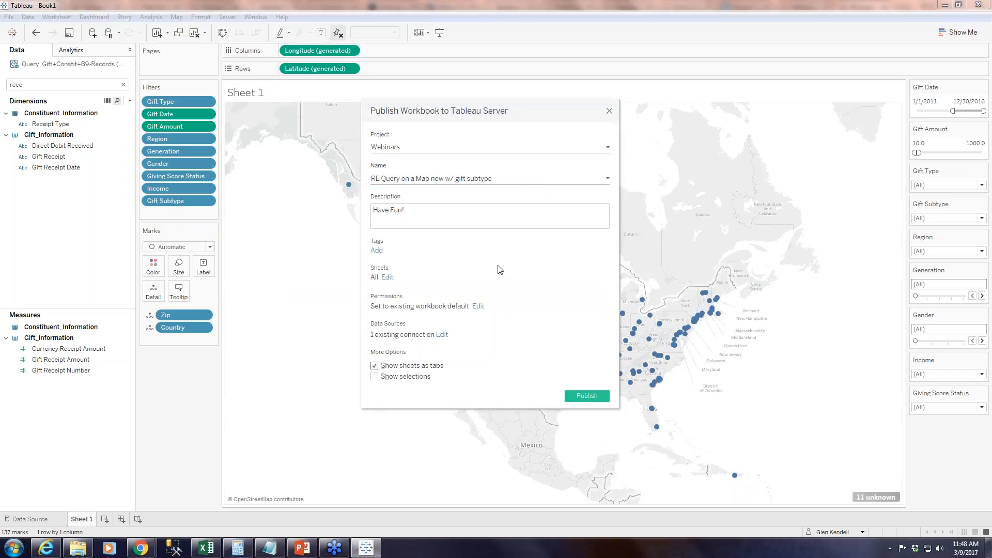
{"action": "left_click", "coordinate": [590, 396]}
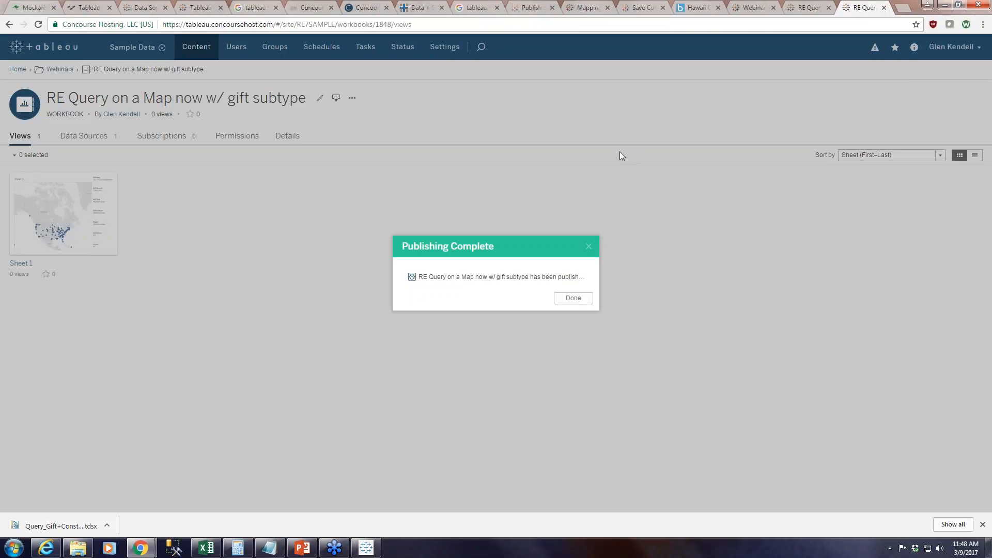
{"action": "left_click", "coordinate": [591, 302]}
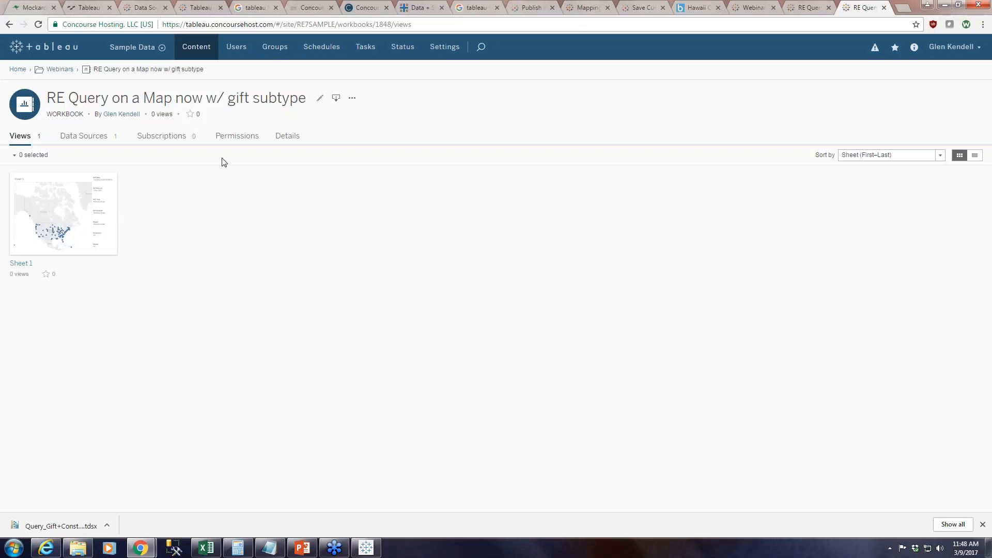
Switch to Internet Explorer, return to the Webinars project, and open Sheet 1 of the original RE Query on a Map workbook.
{"action": "left_click", "coordinate": [47, 548]}
{"action": "left_click", "coordinate": [57, 64]}
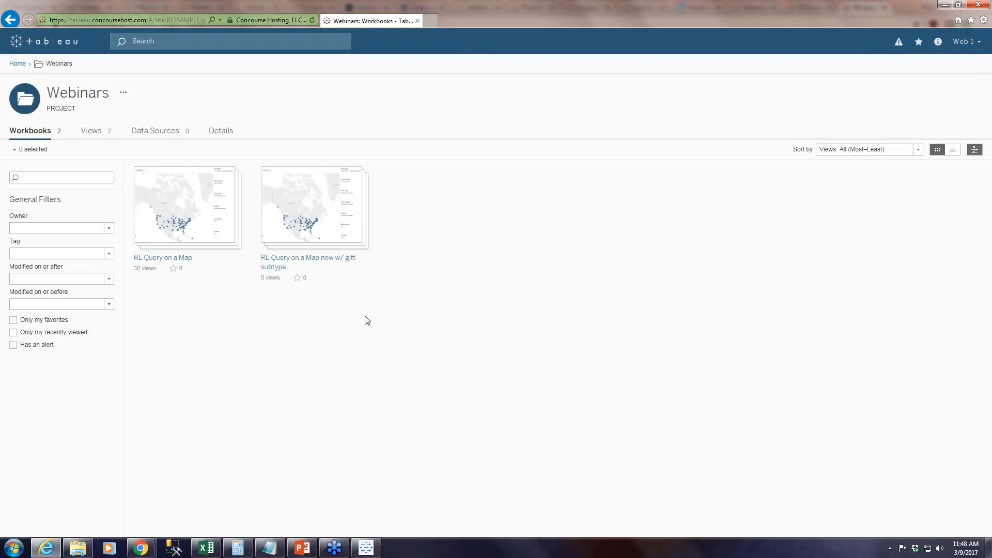
{"action": "mouse_move", "coordinate": [319, 216]}
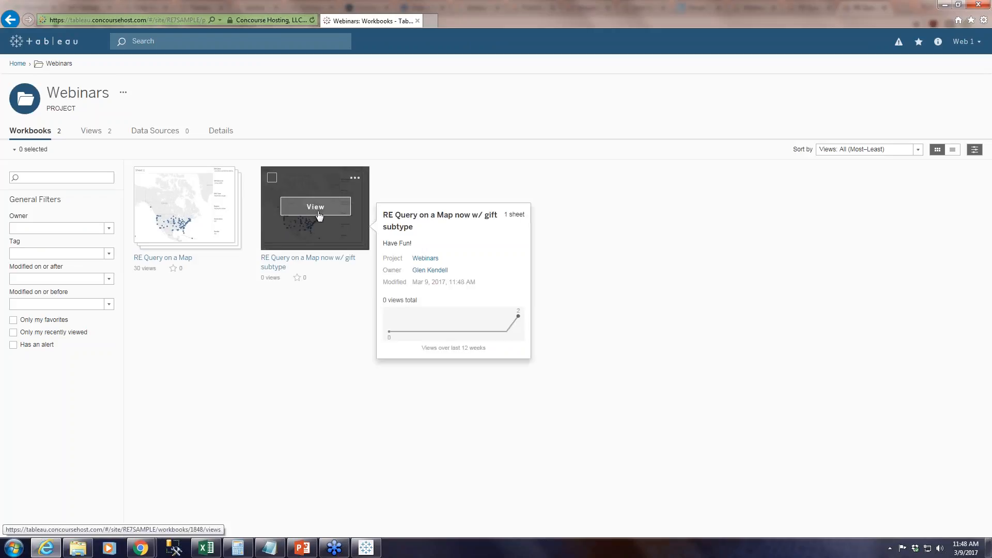
{"action": "left_click", "coordinate": [175, 207]}
{"action": "left_click", "coordinate": [63, 203]}
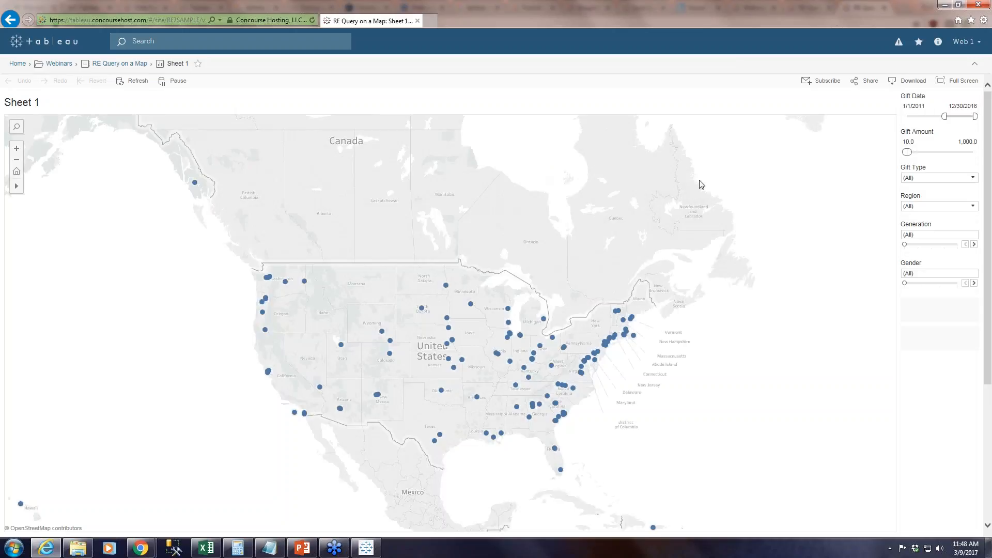
Load the shared saved view "dd view" on the map, followed by the shared view "GenX".
{"action": "left_click", "coordinate": [768, 81]}
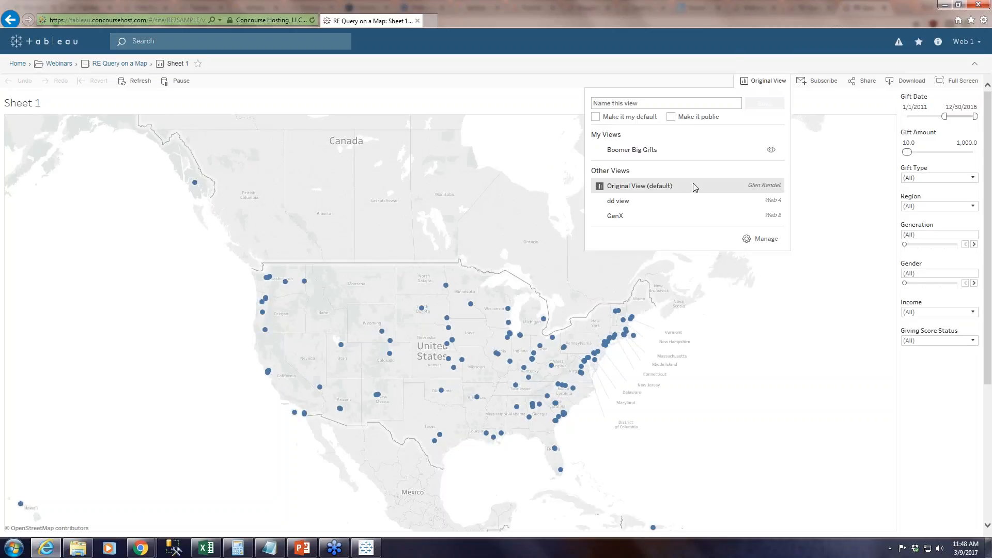
{"action": "left_click", "coordinate": [627, 206]}
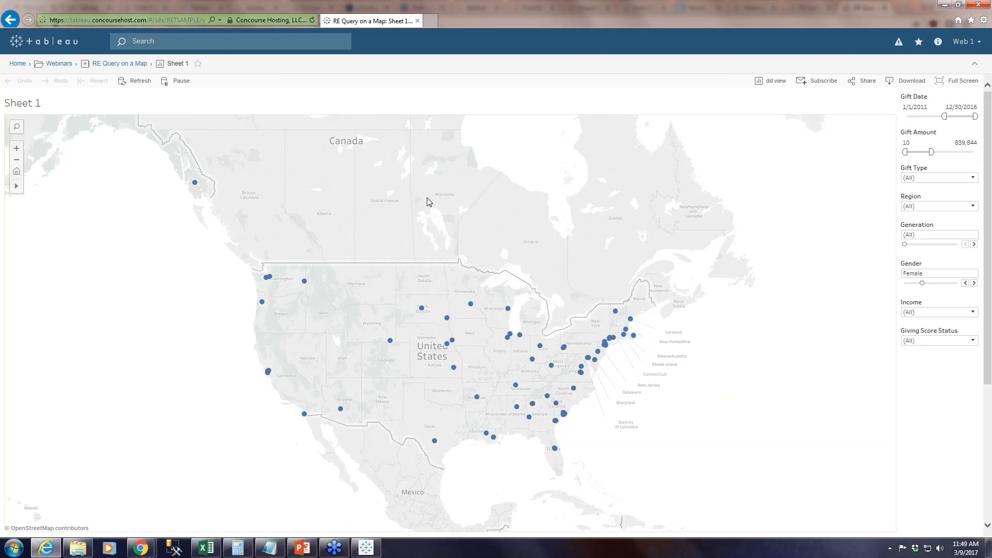
{"action": "left_click", "coordinate": [784, 82]}
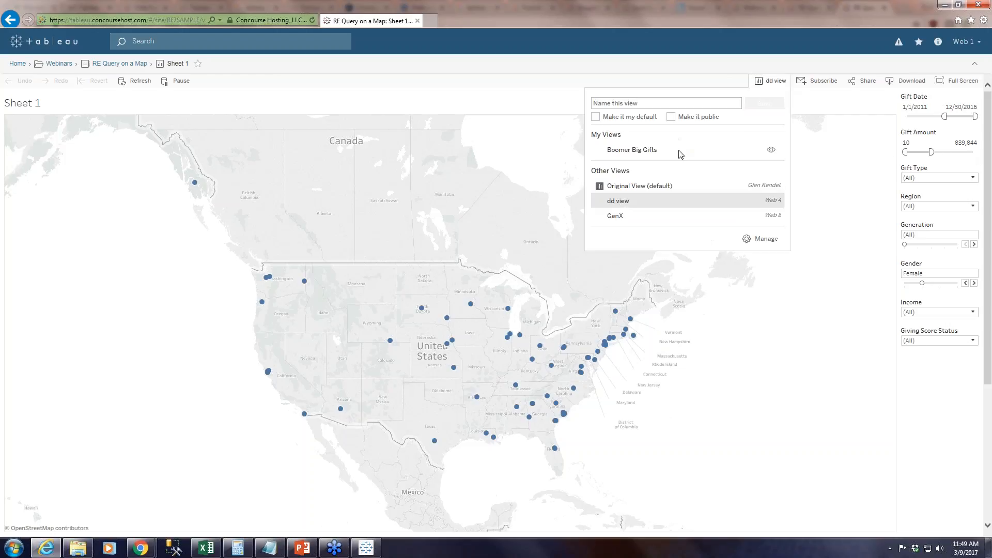
{"action": "left_click", "coordinate": [616, 217]}
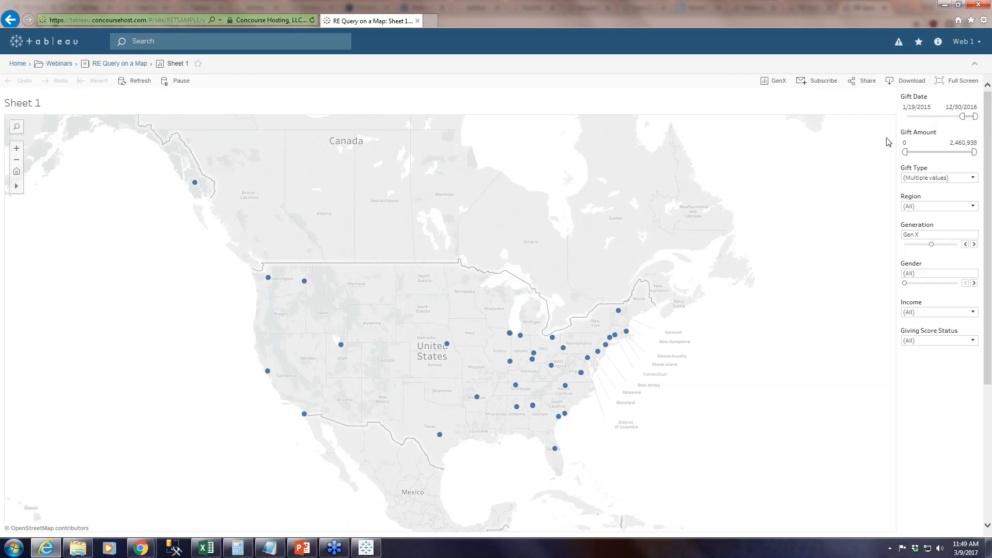
Examine the gift types selected in the GenX view and the country and zip details of several map points.
{"action": "left_click", "coordinate": [972, 180]}
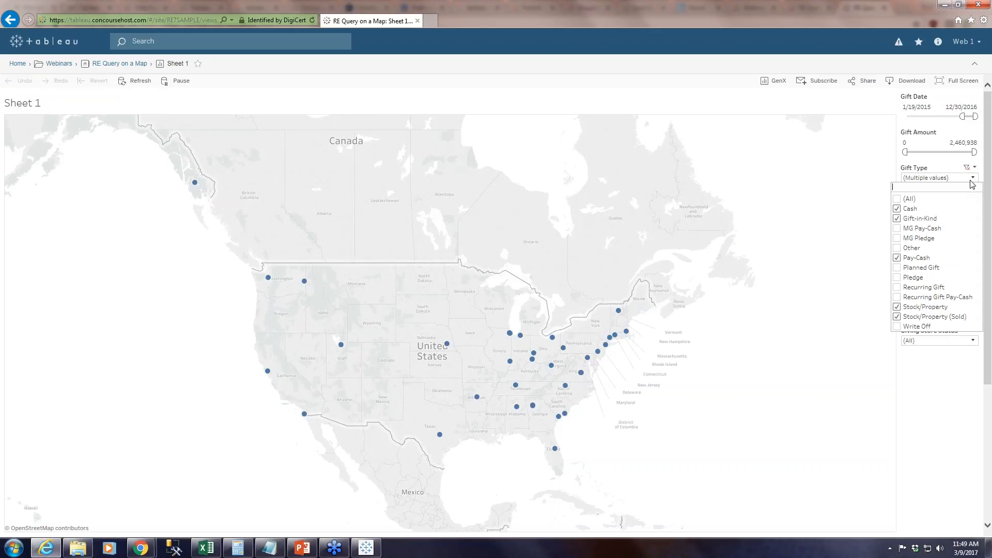
{"action": "left_click", "coordinate": [972, 180]}
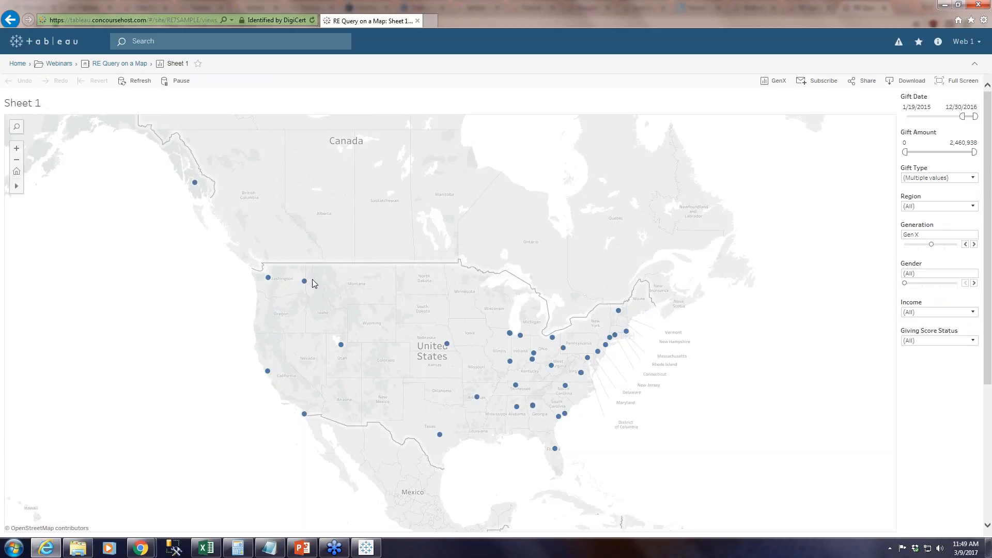
{"action": "mouse_move", "coordinate": [268, 277]}
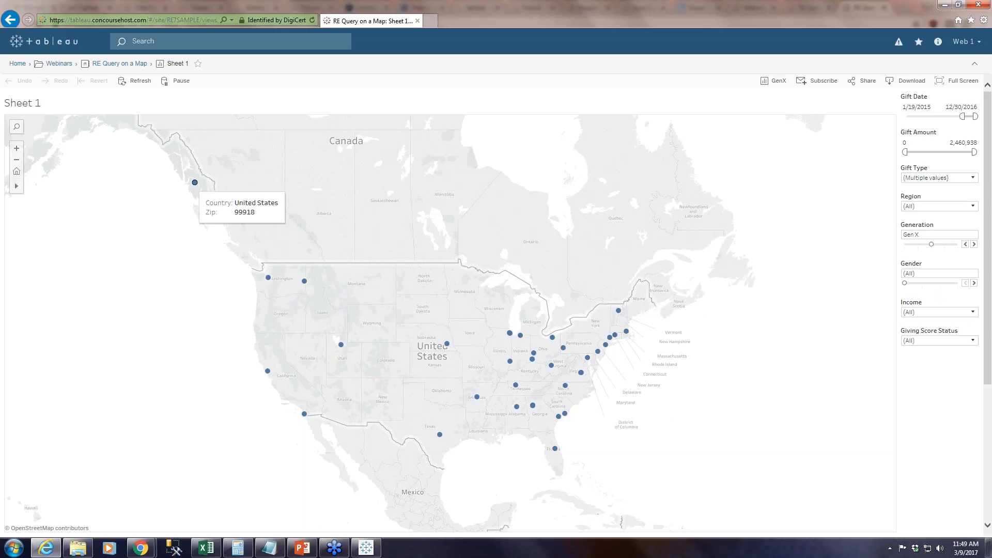
{"action": "mouse_move", "coordinate": [309, 415]}
{"action": "mouse_move", "coordinate": [440, 437]}
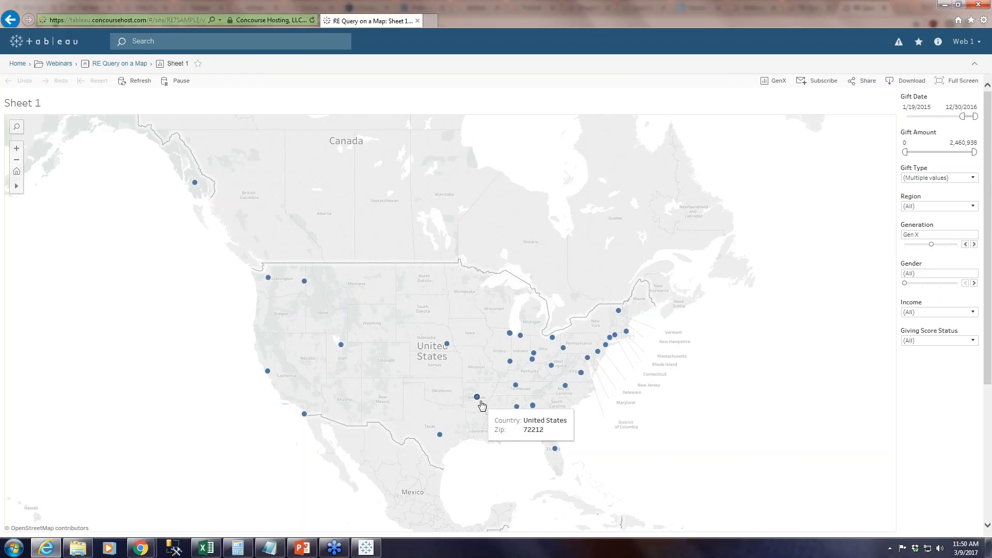
{"action": "mouse_move", "coordinate": [519, 374]}
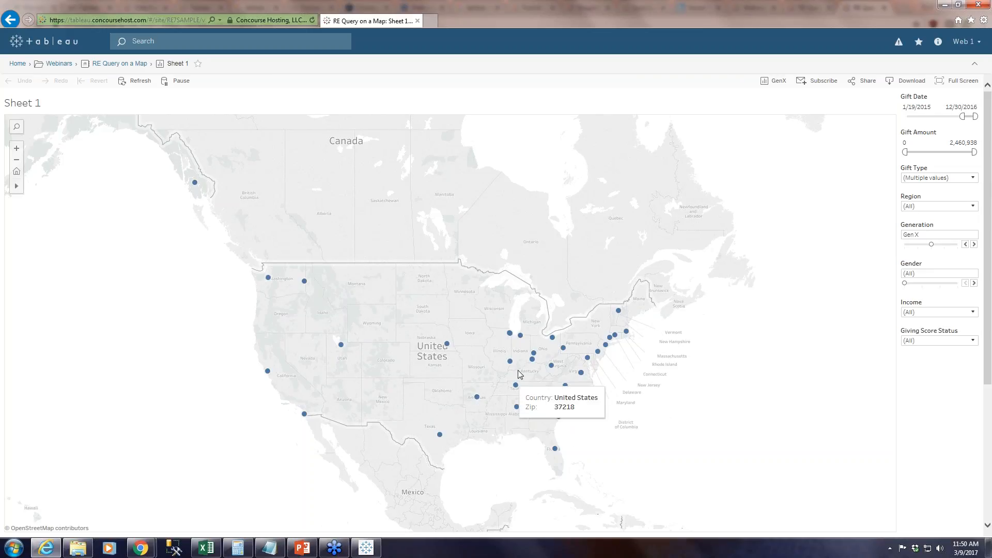